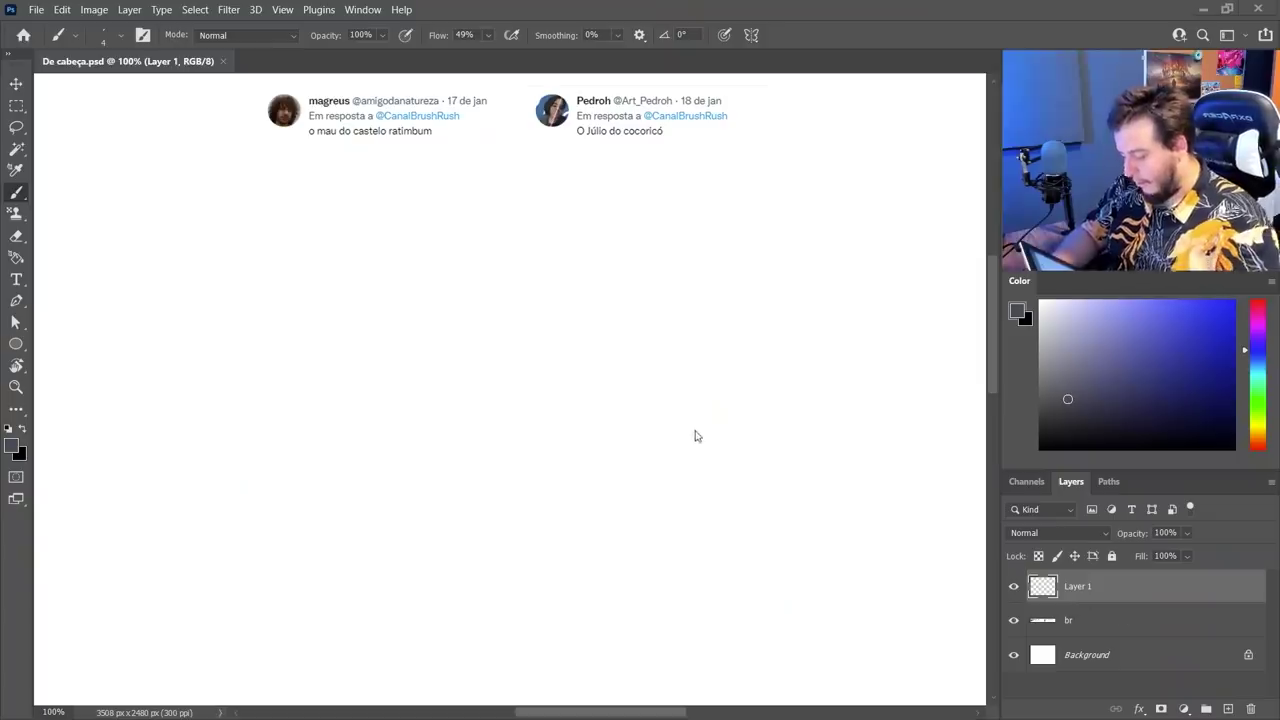
drag(525, 419, 620, 551)
key(ctrl+z)
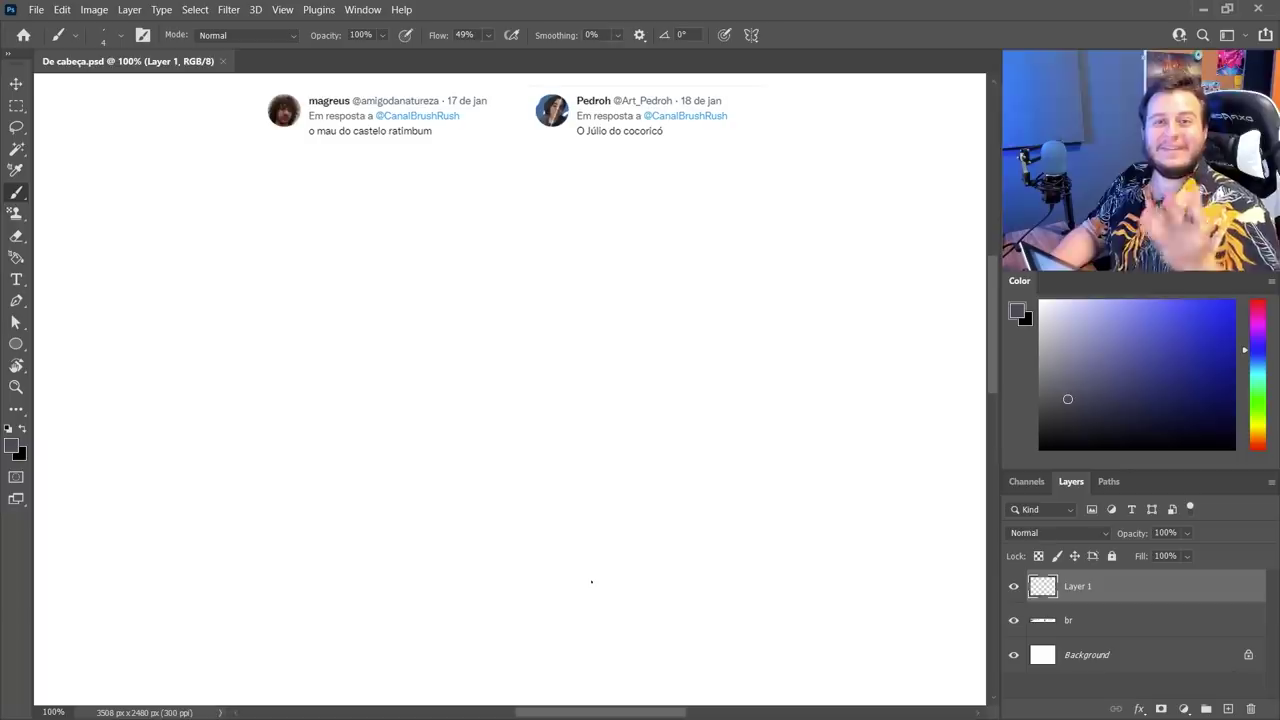
drag(458, 350, 537, 434)
key(ctrl+z)
- Set the brush size to 5 and sketch a rounded head construction oval below the reference comments
right_click(560, 437)
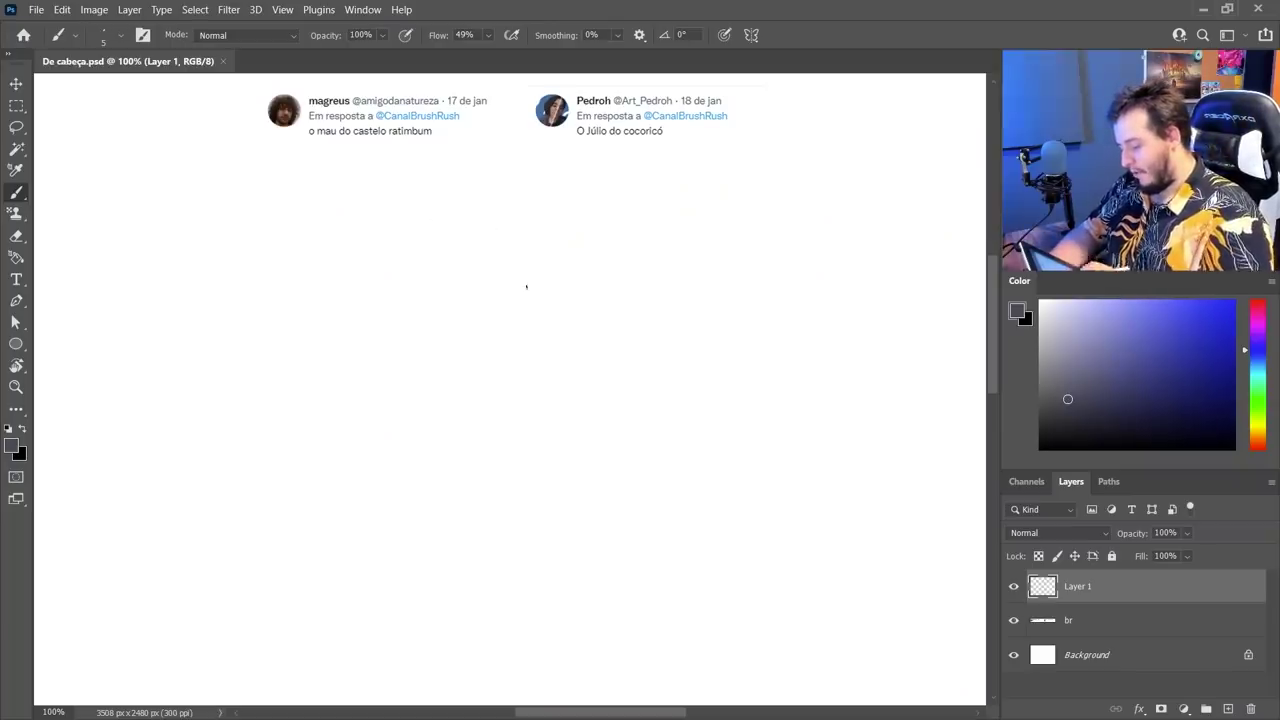
drag(462, 196, 406, 305)
drag(430, 220, 449, 354)
drag(470, 184, 440, 352)
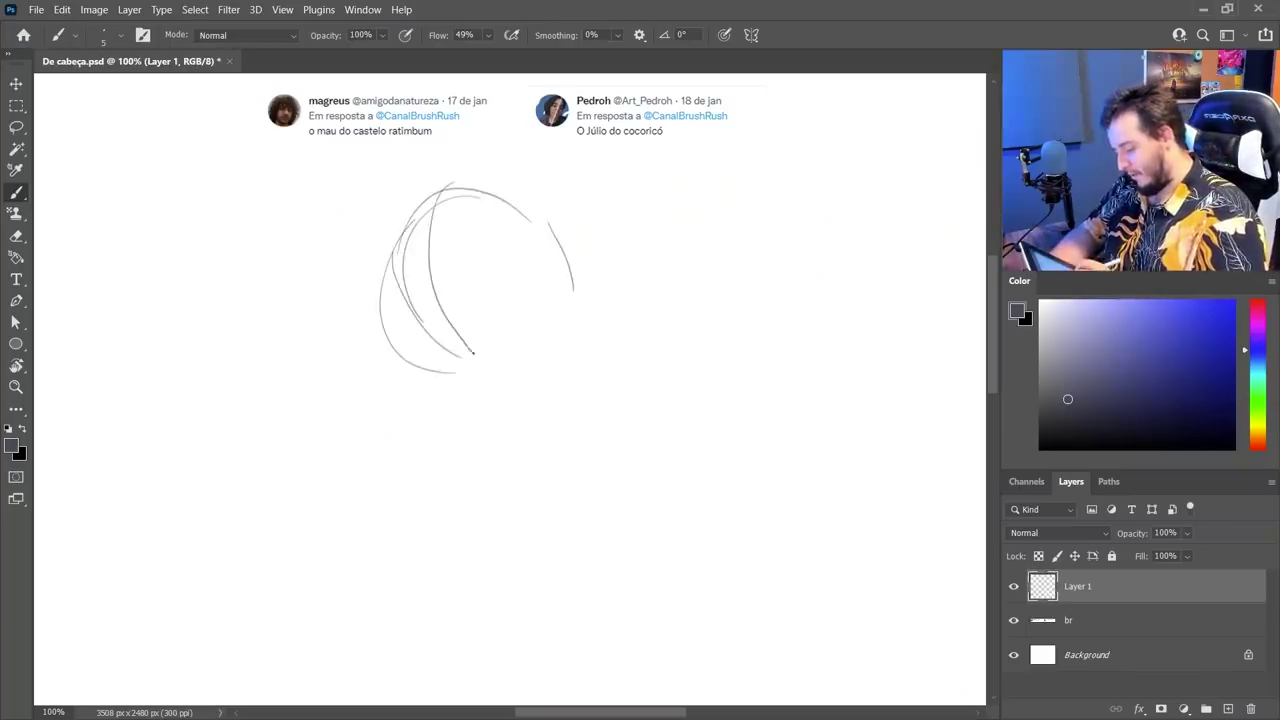
drag(410, 294, 404, 326)
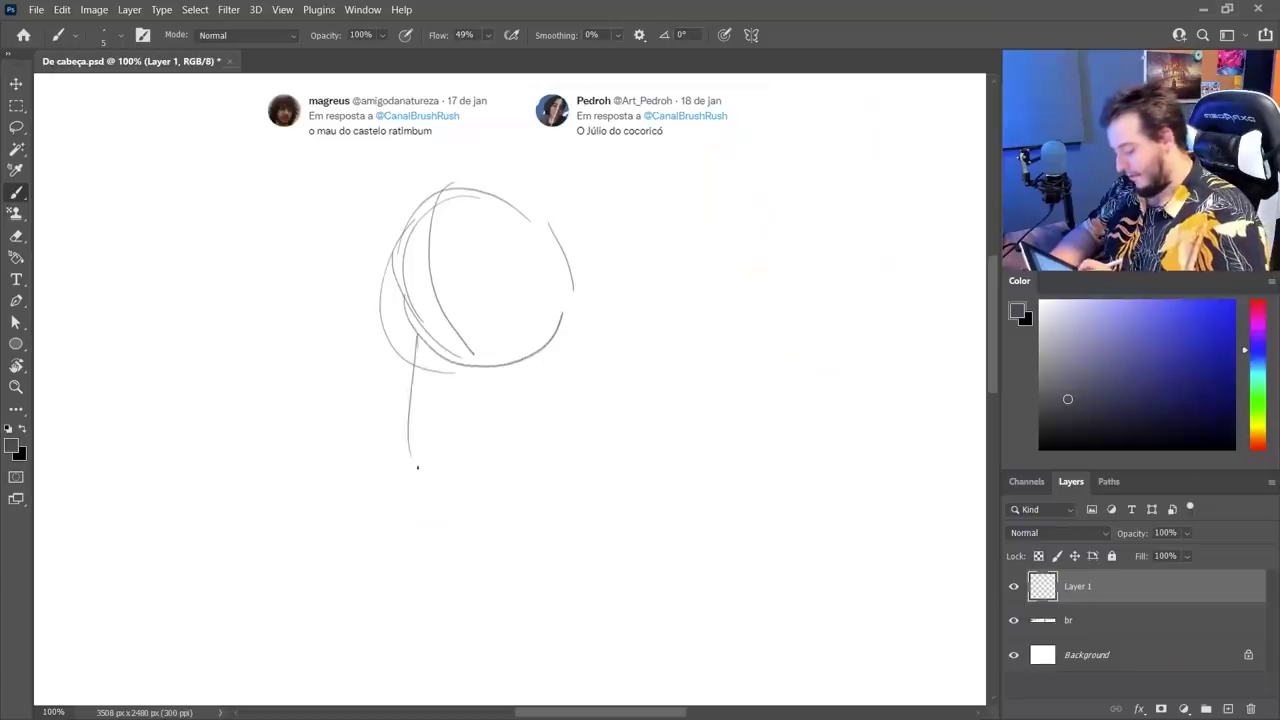
- Sketch a large egg-shaped body enclosing the head circle and a curved centre line running down the head and belly
drag(410, 350, 586, 456)
mouse_move(588, 281)
mouse_down()
mouse_move(483, 511)
mouse_move(427, 481)
mouse_up()
mouse_move(478, 516)
mouse_down()
mouse_move(583, 277)
mouse_move(445, 501)
mouse_up()
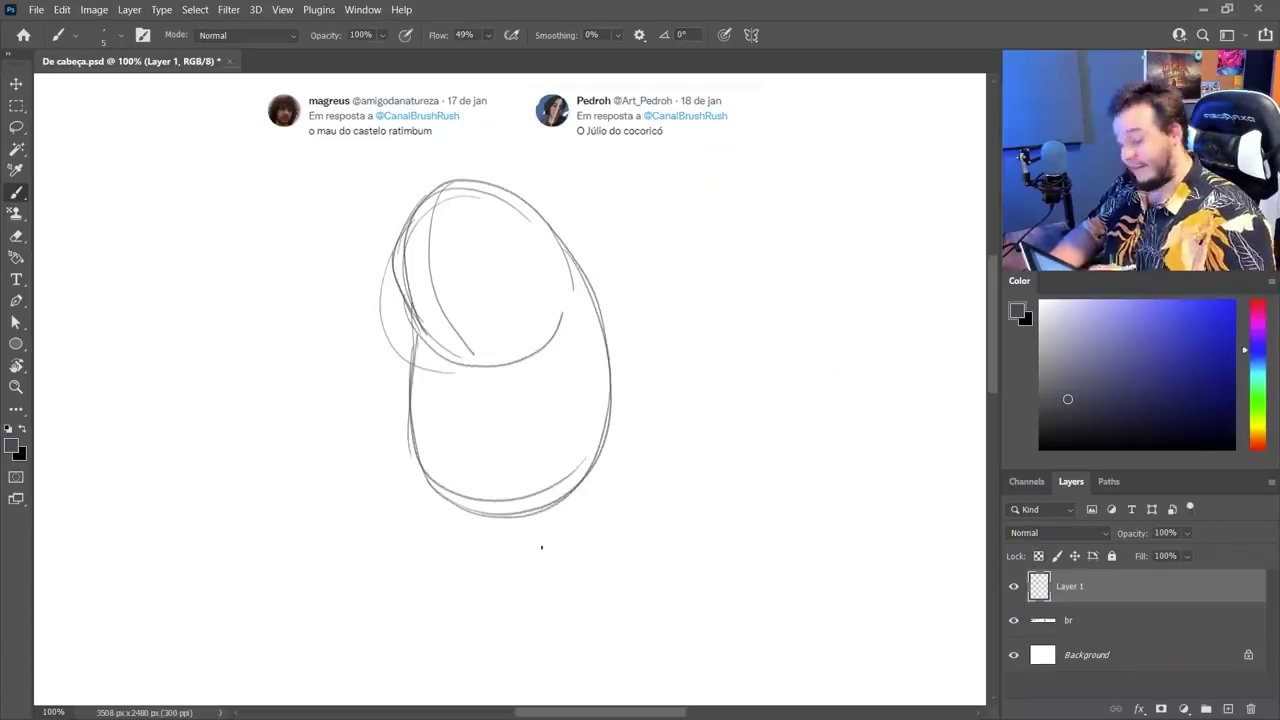
drag(458, 181, 470, 355)
drag(440, 282, 496, 514)
drag(462, 326, 459, 448)
mouse_move(422, 320)
mouse_down()
mouse_move(451, 182)
mouse_move(442, 316)
mouse_move(461, 478)
mouse_up()
- Erase the rough lines on the near side of the head, then redraw the head oval and reinforce the body outline
key(e)
drag(422, 212, 423, 330)
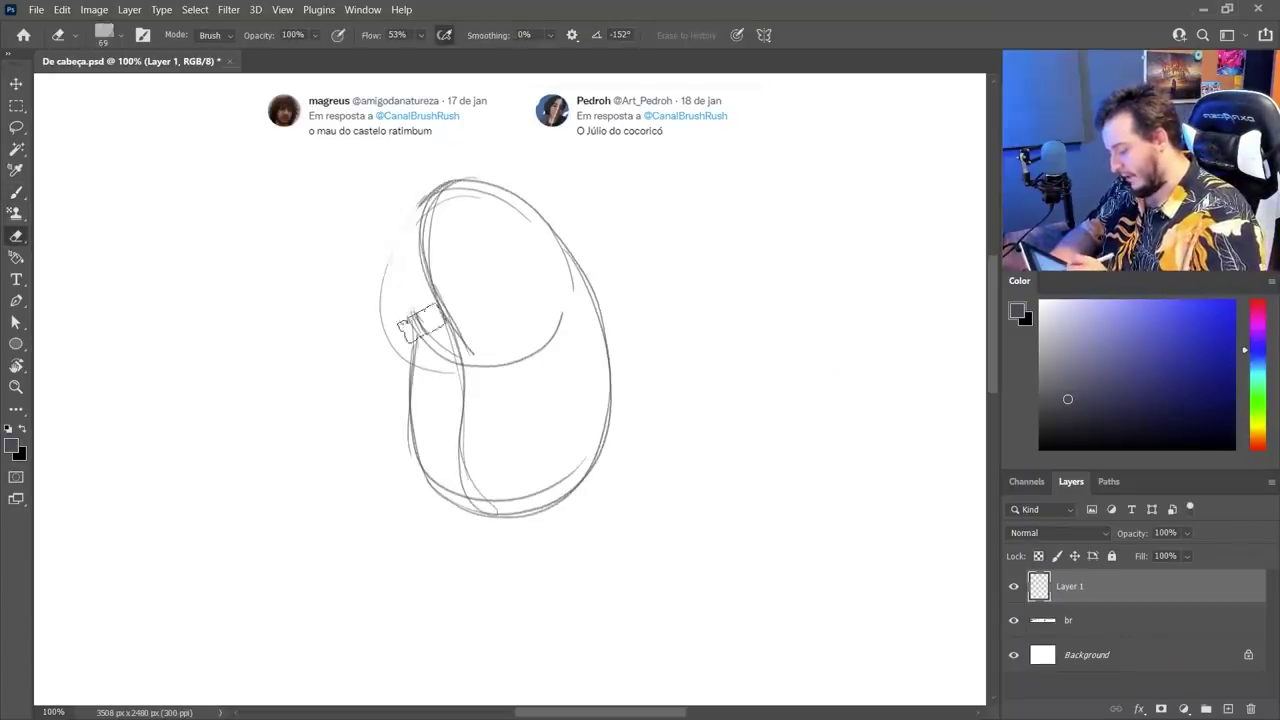
key(b)
mouse_move(438, 186)
mouse_down()
mouse_move(412, 326)
mouse_move(428, 348)
mouse_up()
mouse_move(413, 240)
mouse_down()
mouse_move(453, 366)
mouse_move(524, 360)
mouse_move(572, 245)
mouse_up()
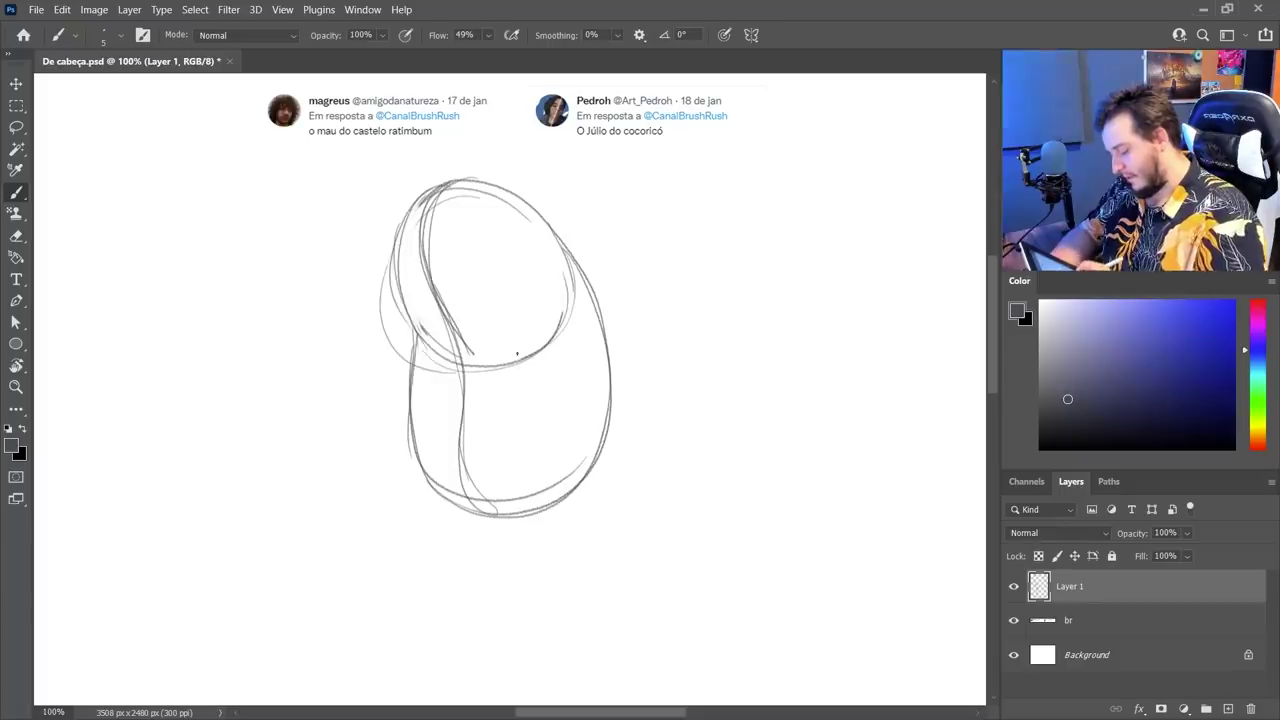
mouse_move(420, 340)
mouse_down()
mouse_move(430, 486)
mouse_move(600, 430)
mouse_up()
drag(604, 420, 585, 300)
- Erase the stray outer arc beside the head's lower edge
key(e)
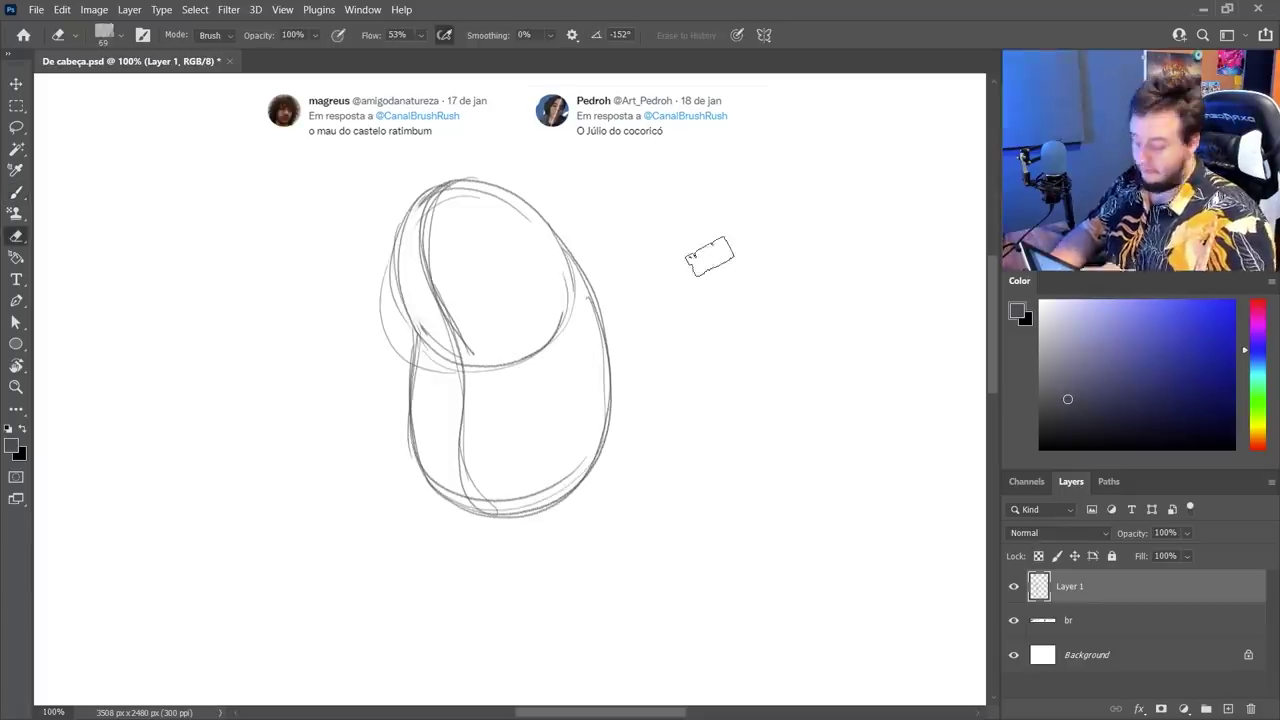
mouse_move(379, 296)
mouse_down()
mouse_move(369, 323)
mouse_move(386, 366)
mouse_up()
key(b)
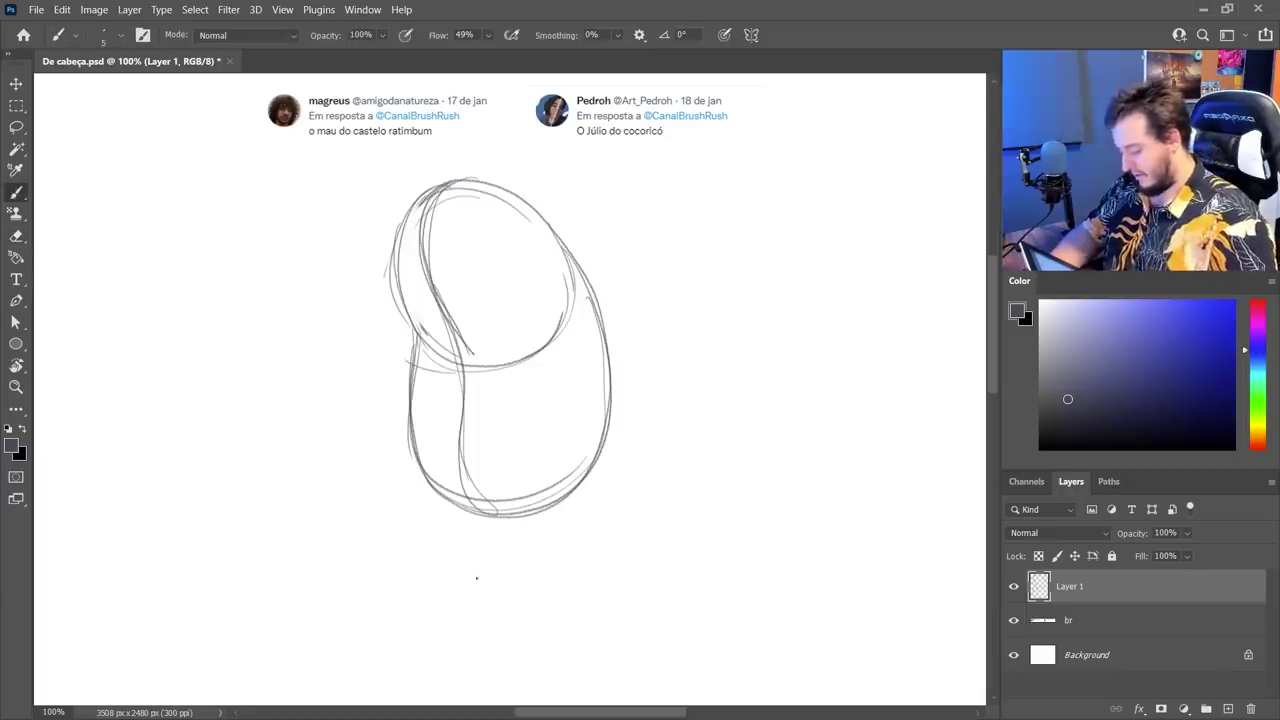
- Sketch two spread upper legs under the body and move the whole figure left to free space beside it
mouse_move(412, 452)
mouse_down()
mouse_move(377, 522)
mouse_move(383, 556)
mouse_move(536, 528)
mouse_move(576, 575)
mouse_up()
drag(602, 470, 560, 578)
key(v)
mouse_move(530, 518)
mouse_down()
mouse_move(600, 575)
mouse_move(535, 560)
mouse_up()
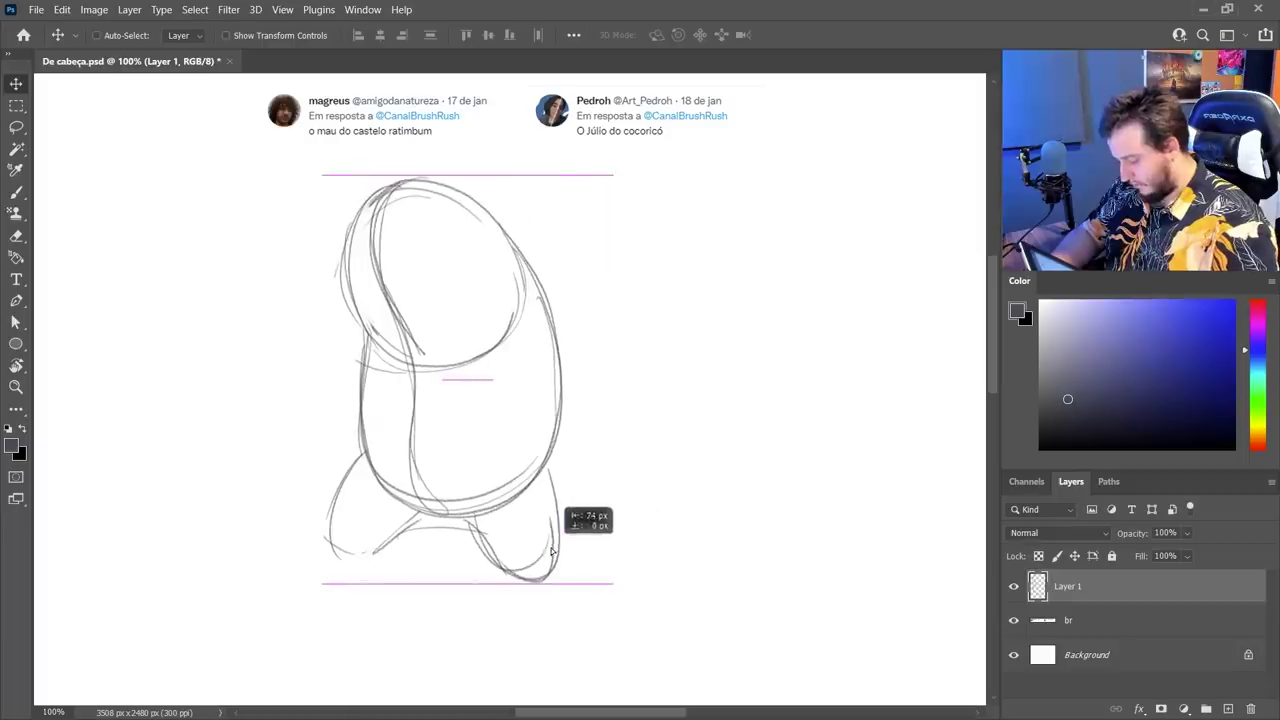
- Draw floor perspective lines fanning out below and beside the figure's legs
key(b)
drag(572, 520, 576, 698)
drag(548, 543, 330, 694)
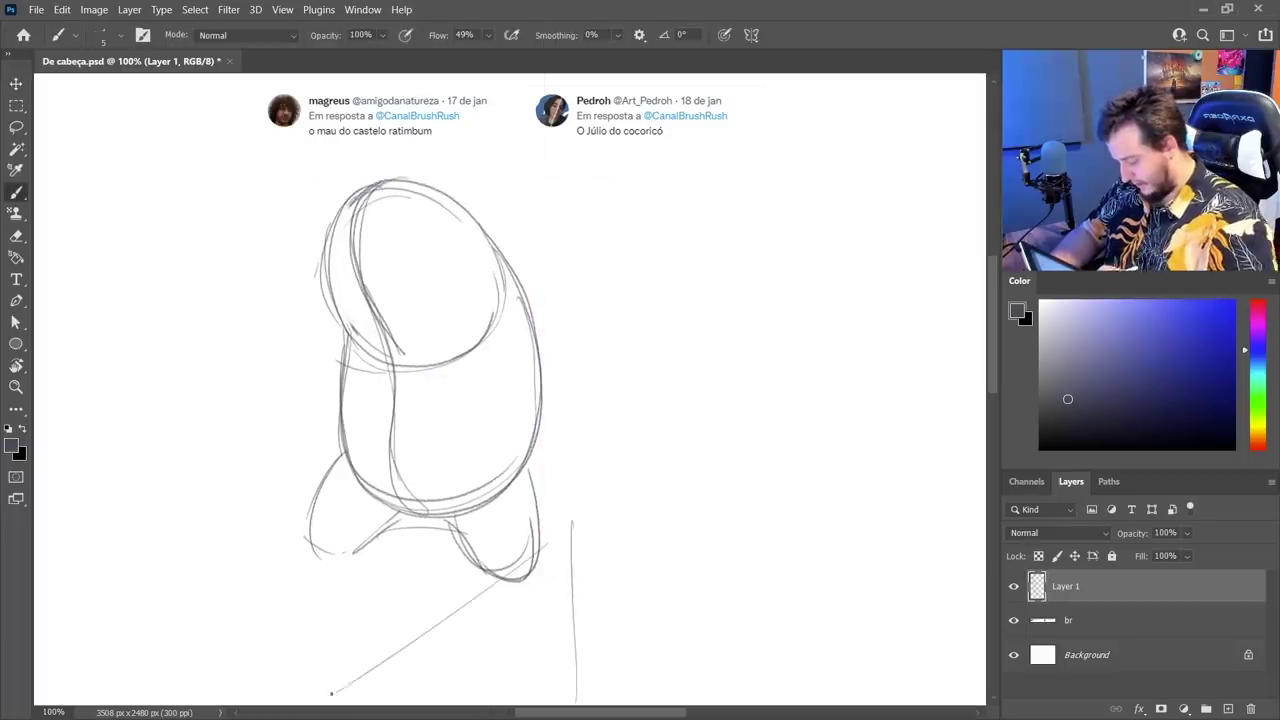
drag(508, 534, 168, 628)
drag(618, 530, 646, 568)
drag(700, 646, 724, 682)
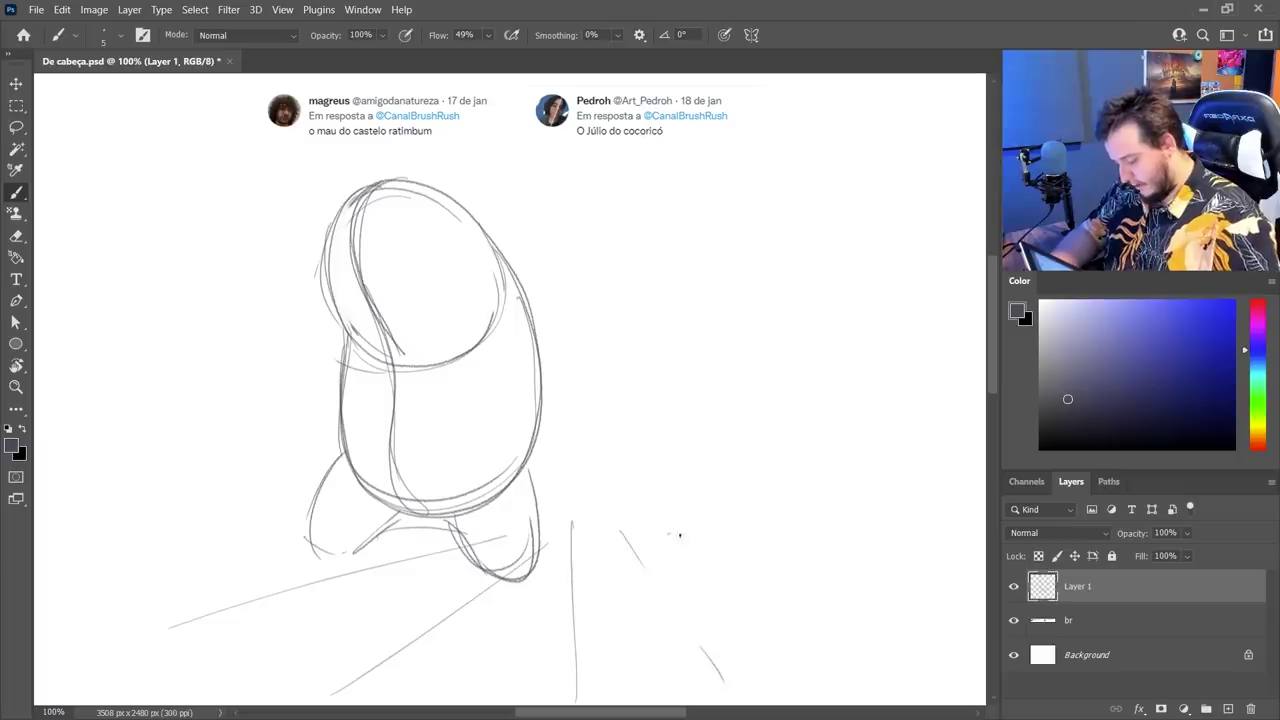
drag(668, 533, 880, 604)
- Draw a long straight horizon line crossing the base of the figure's body
mouse_move(512, 482)
mouse_down()
mouse_move(860, 481)
mouse_move(178, 557)
mouse_up()
key(ctrl+z)
drag(845, 489, 920, 515)
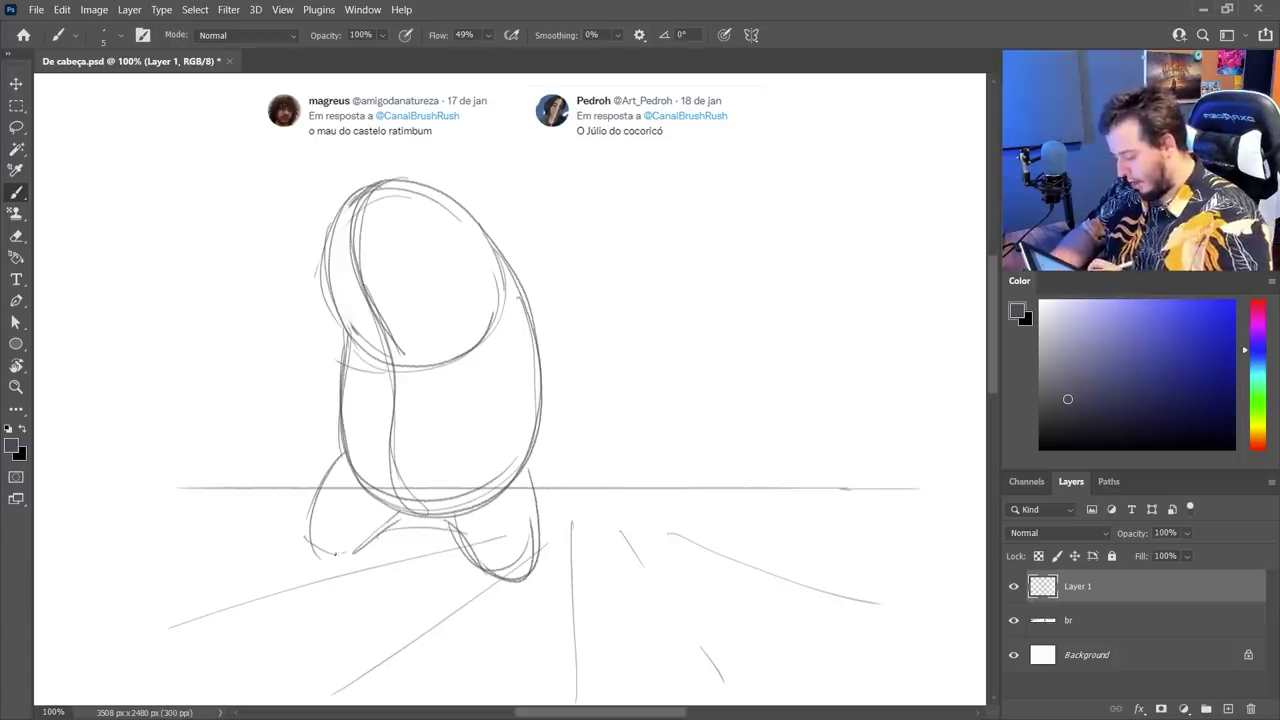
- Sketch the large figure's lower legs and both feet with rounded toes, and reinforce the front leg's outline
drag(348, 584, 392, 588)
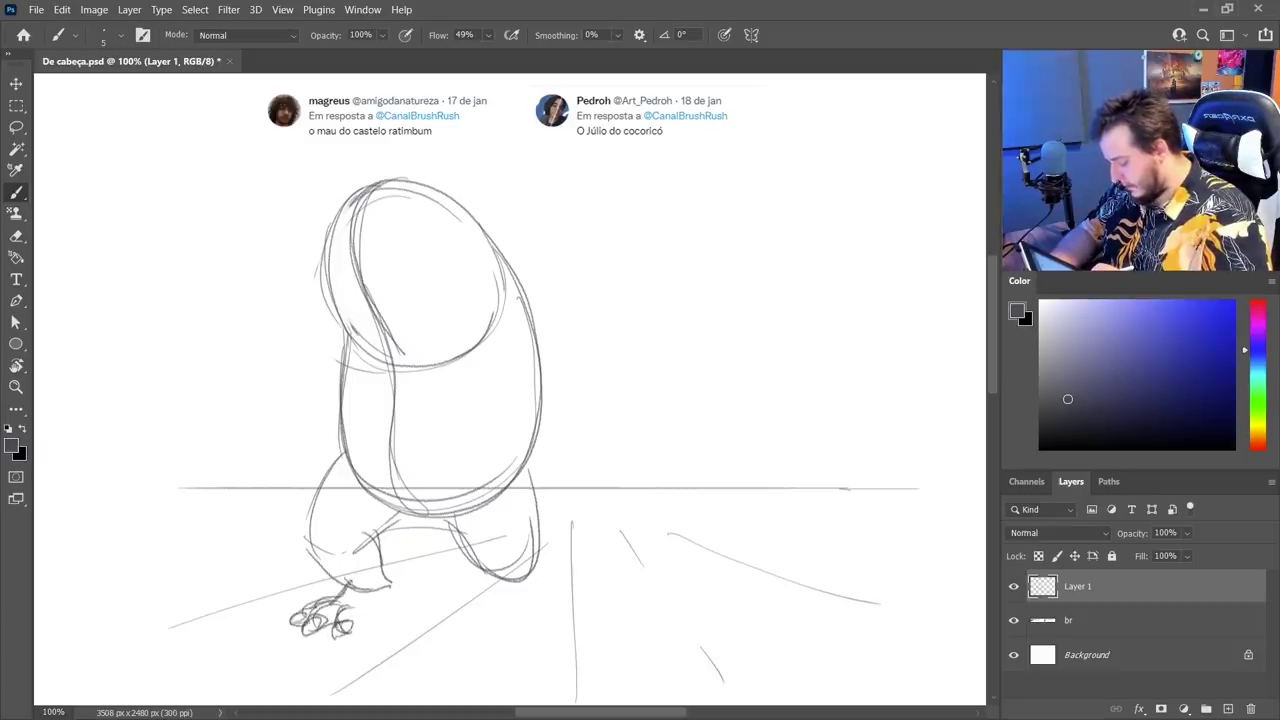
drag(372, 617, 392, 586)
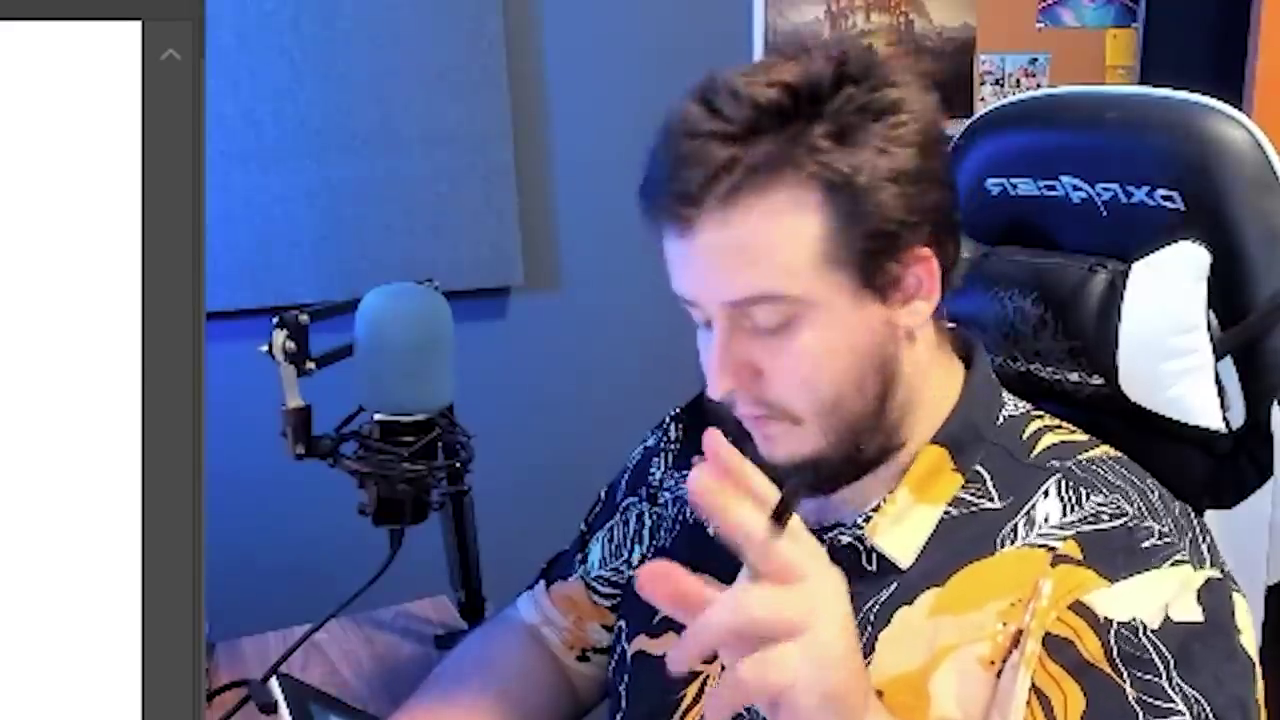
mouse_move(486, 573)
mouse_down()
mouse_move(499, 605)
mouse_move(538, 566)
mouse_move(504, 606)
mouse_move(544, 562)
mouse_up()
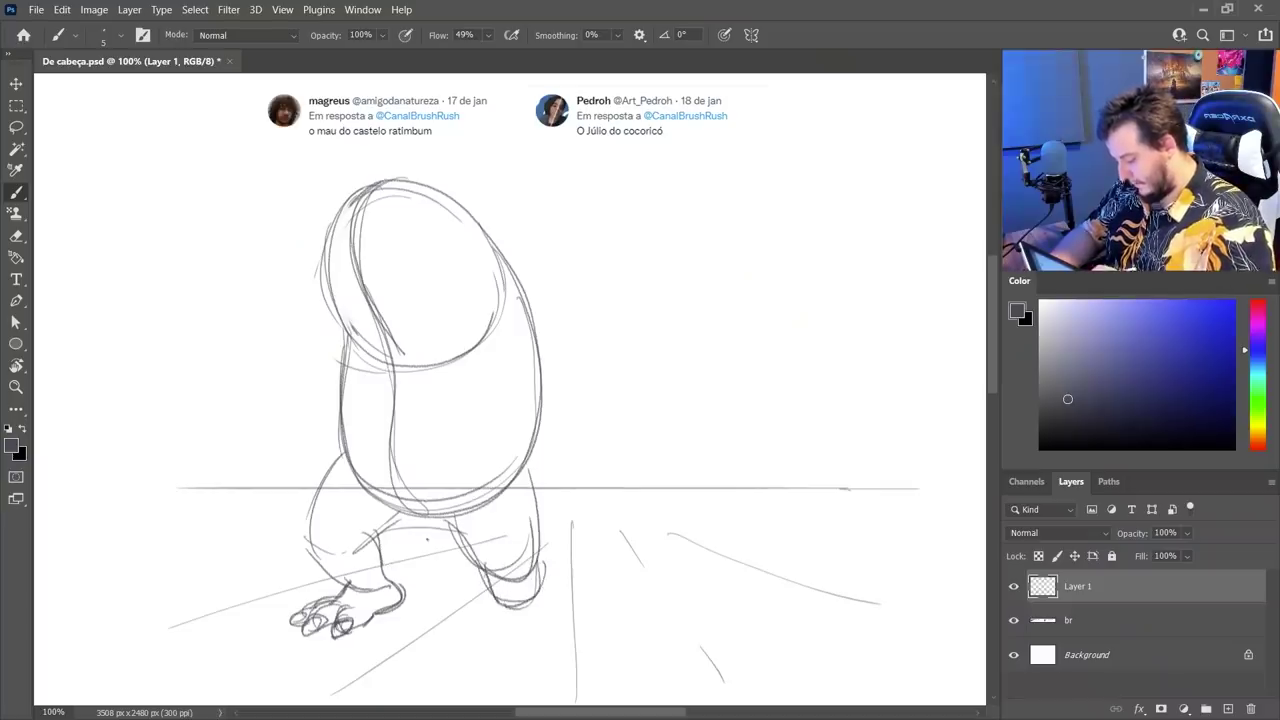
drag(376, 534, 467, 536)
drag(526, 574, 541, 472)
drag(540, 528, 535, 440)
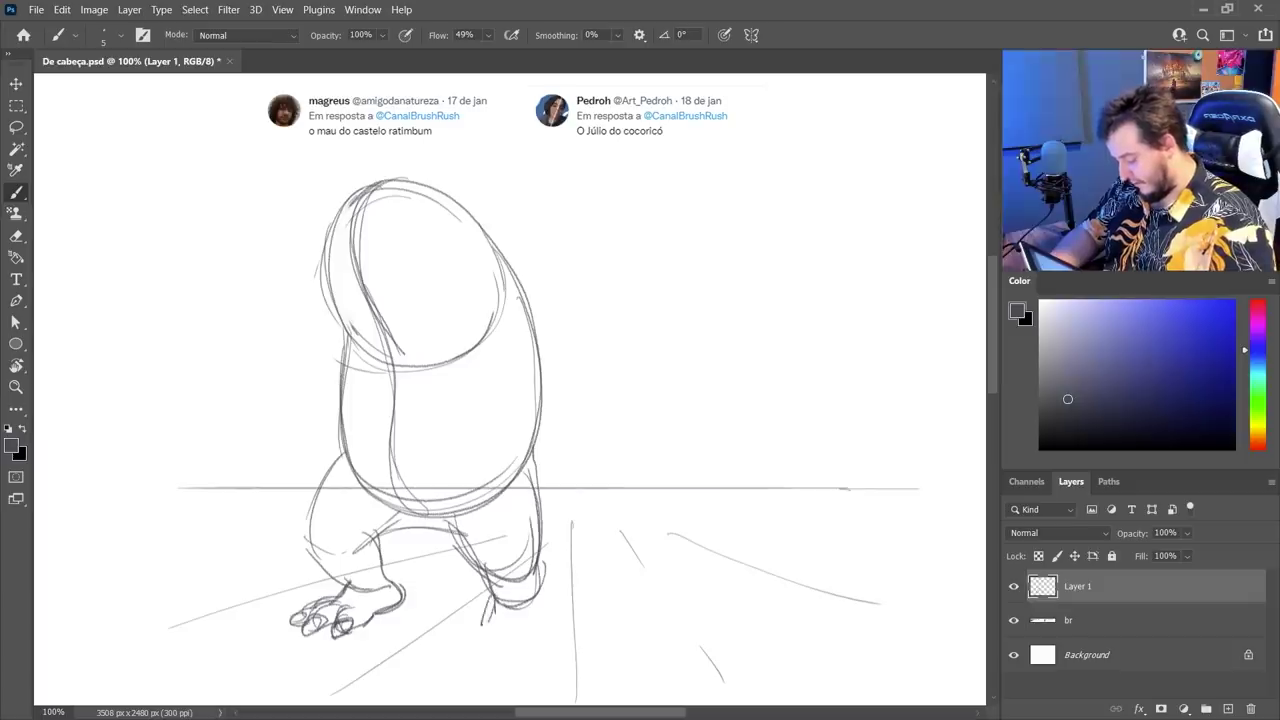
drag(505, 655, 555, 645)
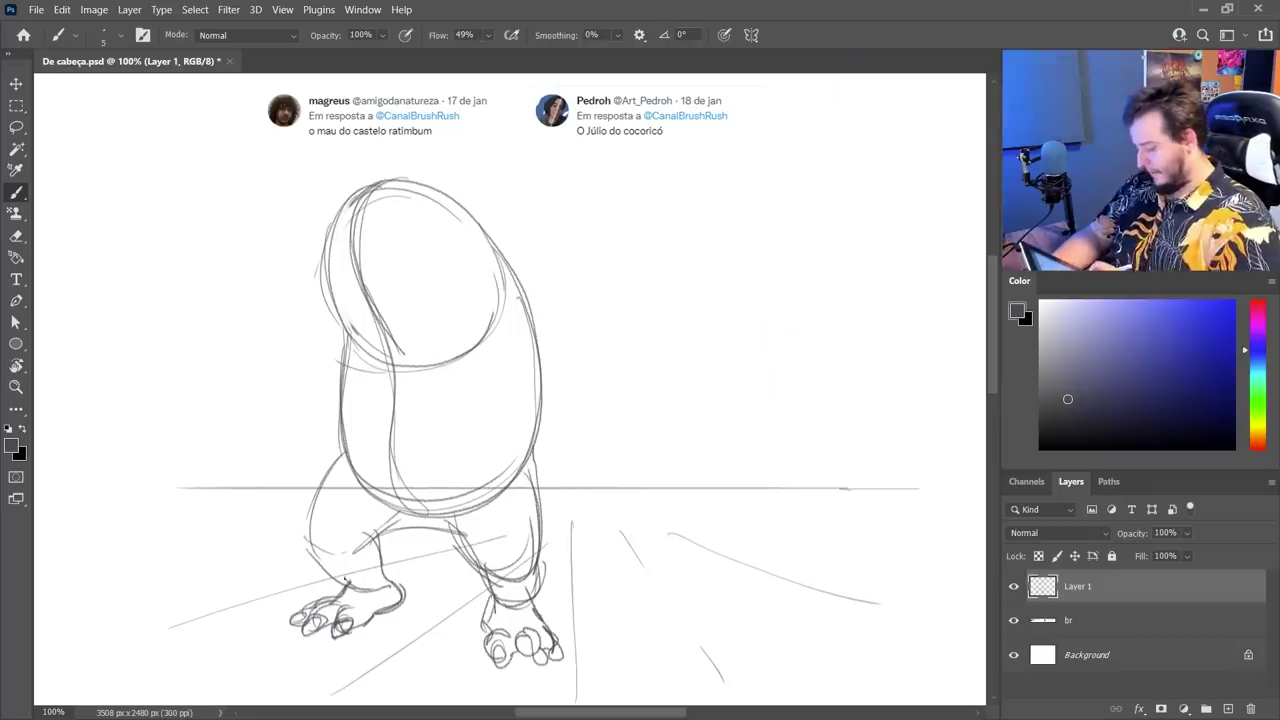
- Erase the rough ankle lines with a smaller eraser, then redraw rounder ankles and touch up the body's outer edge
key(e)
right_click(602, 281)
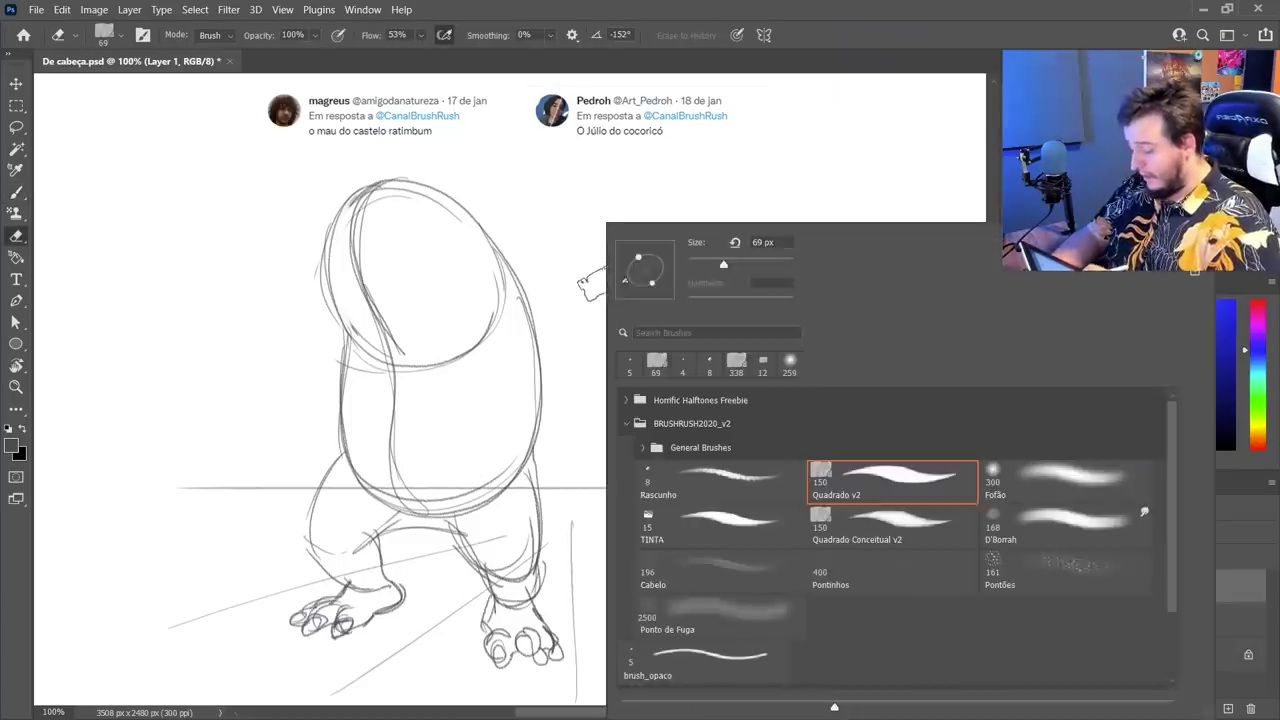
drag(724, 264, 720, 265)
mouse_move(336, 572)
mouse_down()
mouse_move(368, 562)
mouse_move(395, 580)
mouse_move(350, 570)
mouse_up()
key(b)
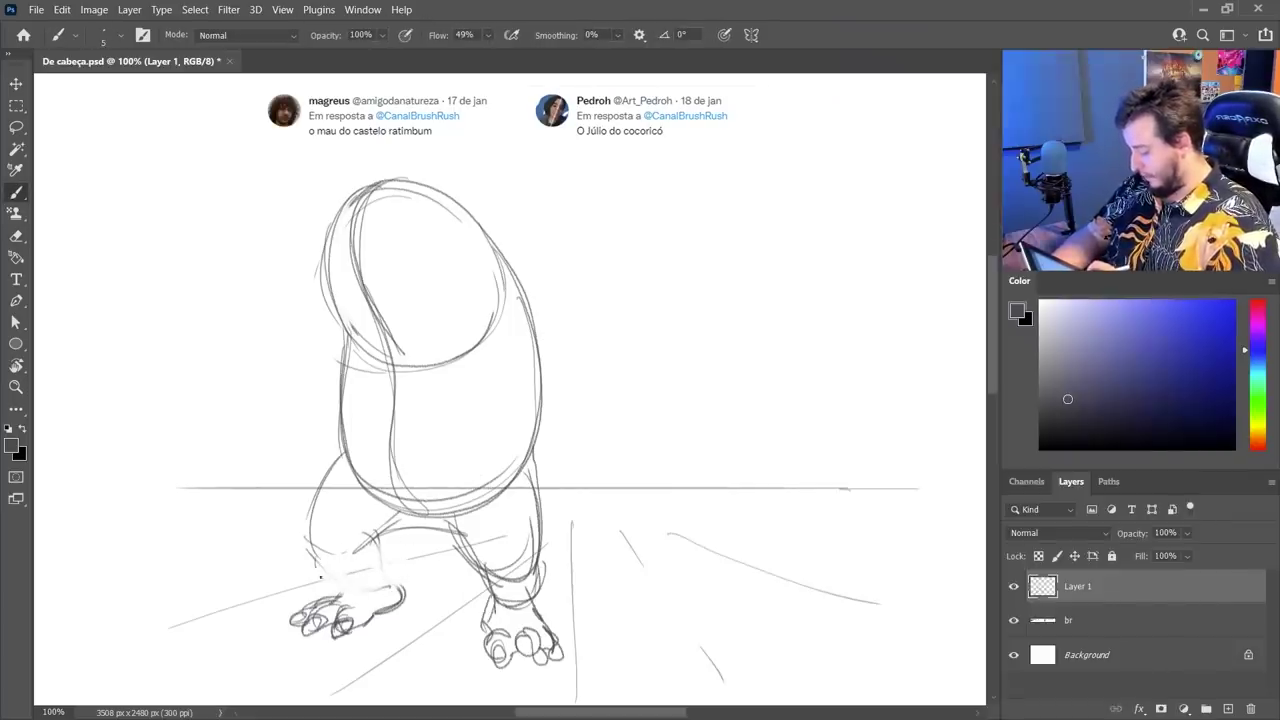
key(e)
drag(487, 570, 530, 586)
key(b)
drag(473, 564, 492, 607)
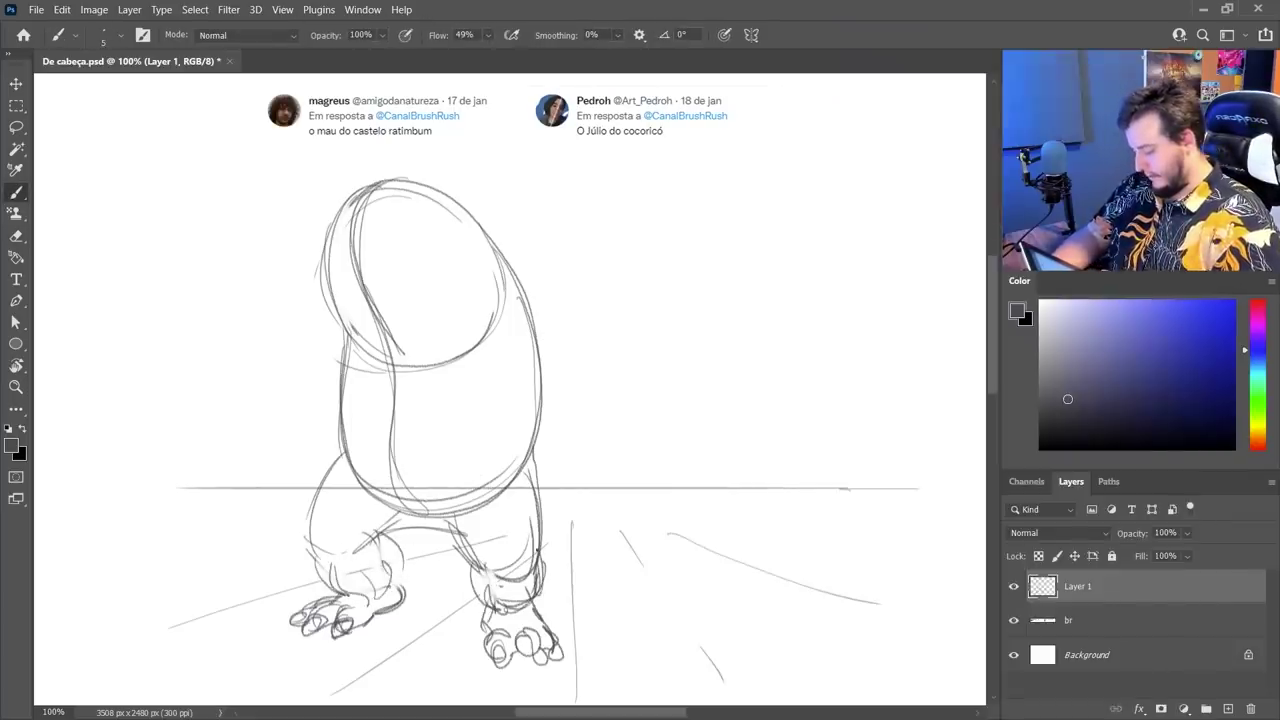
drag(546, 556, 536, 611)
drag(551, 559, 547, 600)
drag(336, 341, 340, 455)
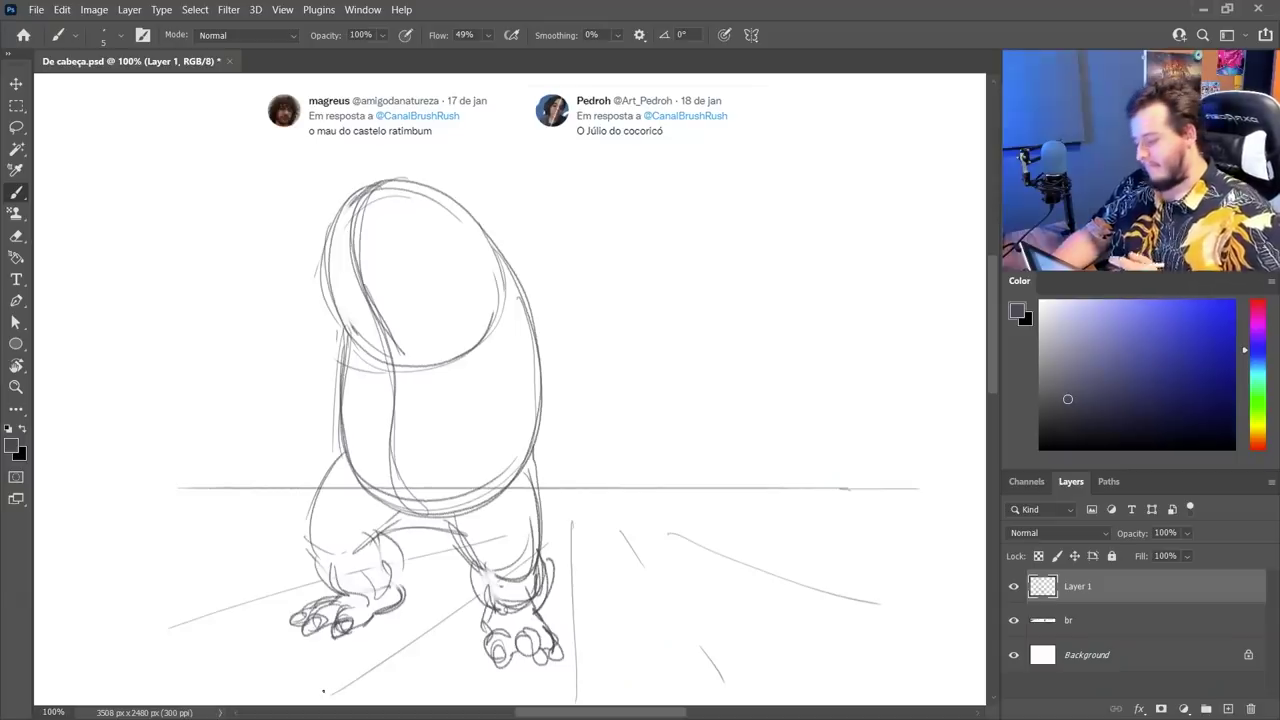
- Sketch a smaller round head beside the large figure with an oval nose and a wide mouth along its lower edge
mouse_move(597, 238)
mouse_down()
mouse_move(680, 266)
mouse_move(575, 270)
mouse_move(610, 326)
mouse_up()
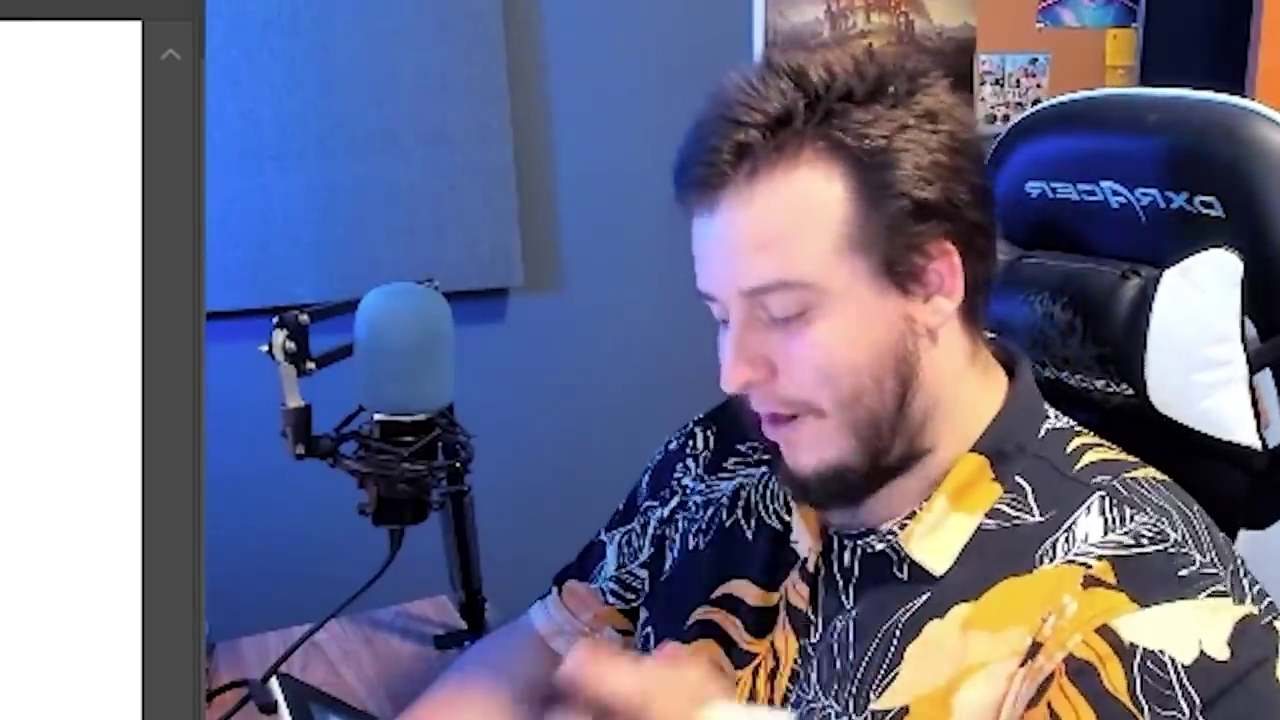
mouse_move(622, 272)
mouse_down()
mouse_move(643, 286)
mouse_move(690, 265)
mouse_move(614, 283)
mouse_move(684, 270)
mouse_up()
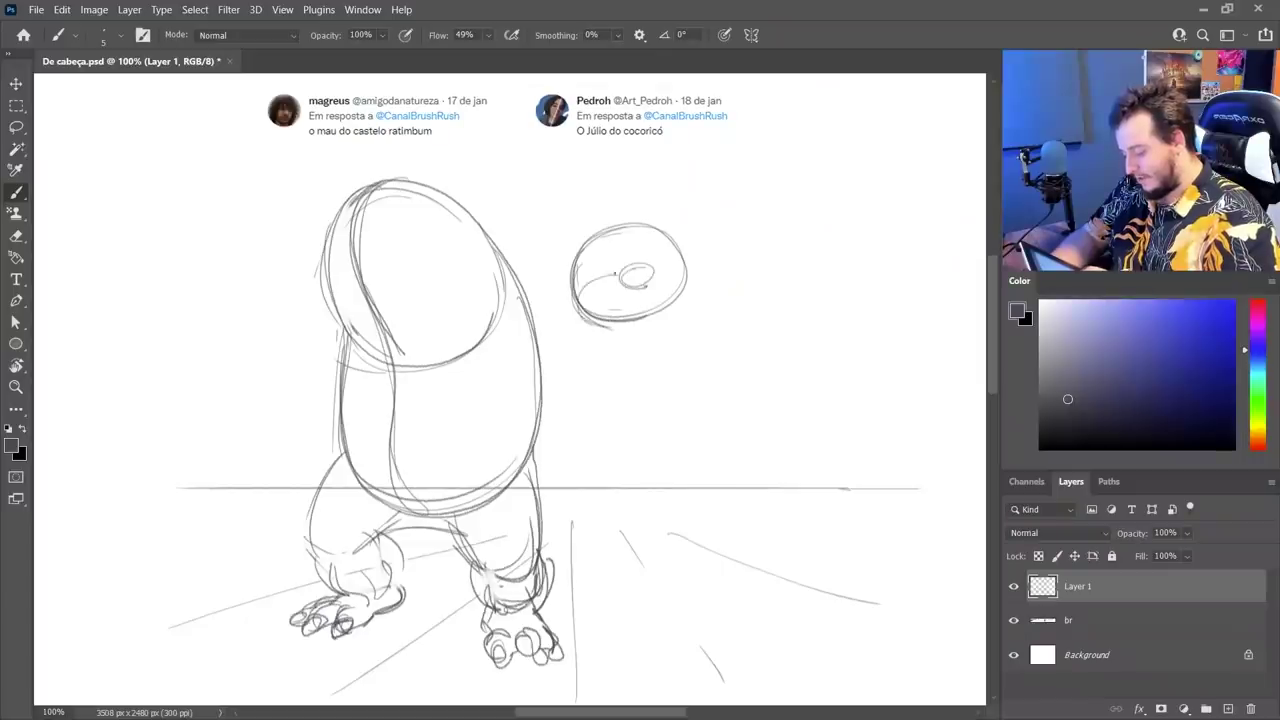
drag(626, 321, 662, 305)
mouse_move(686, 278)
mouse_down()
mouse_move(650, 321)
mouse_move(628, 308)
mouse_up()
mouse_move(584, 295)
mouse_down()
mouse_move(628, 321)
mouse_move(682, 284)
mouse_up()
mouse_move(674, 299)
mouse_down()
mouse_move(682, 270)
mouse_move(630, 318)
mouse_move(596, 286)
mouse_move(636, 313)
mouse_up()
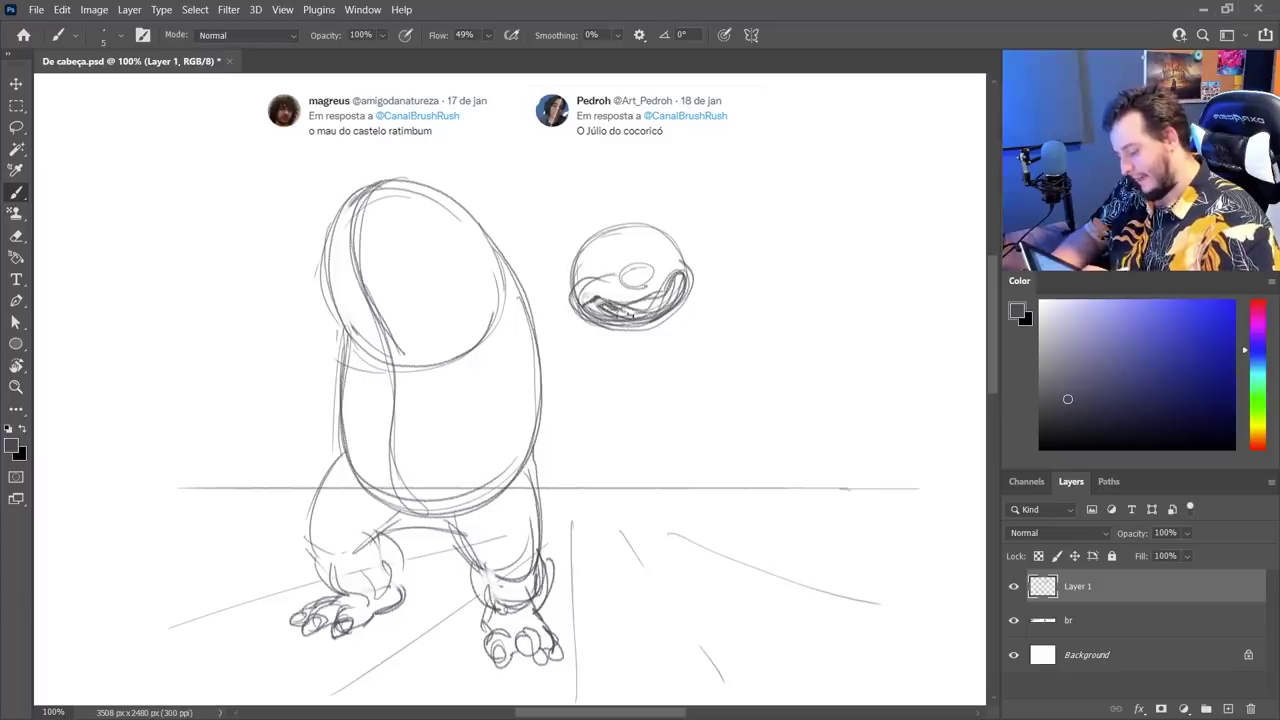
- Erase part of the small head's mouth and redraw it with a wavy lip line and darker corners
key(e)
mouse_move(684, 276)
mouse_down()
mouse_move(648, 306)
mouse_move(685, 273)
mouse_move(641, 298)
mouse_up()
key(b)
drag(660, 294, 616, 308)
drag(682, 274, 604, 316)
mouse_move(674, 282)
mouse_down()
mouse_move(614, 318)
mouse_move(670, 314)
mouse_up()
key(e)
key(b)
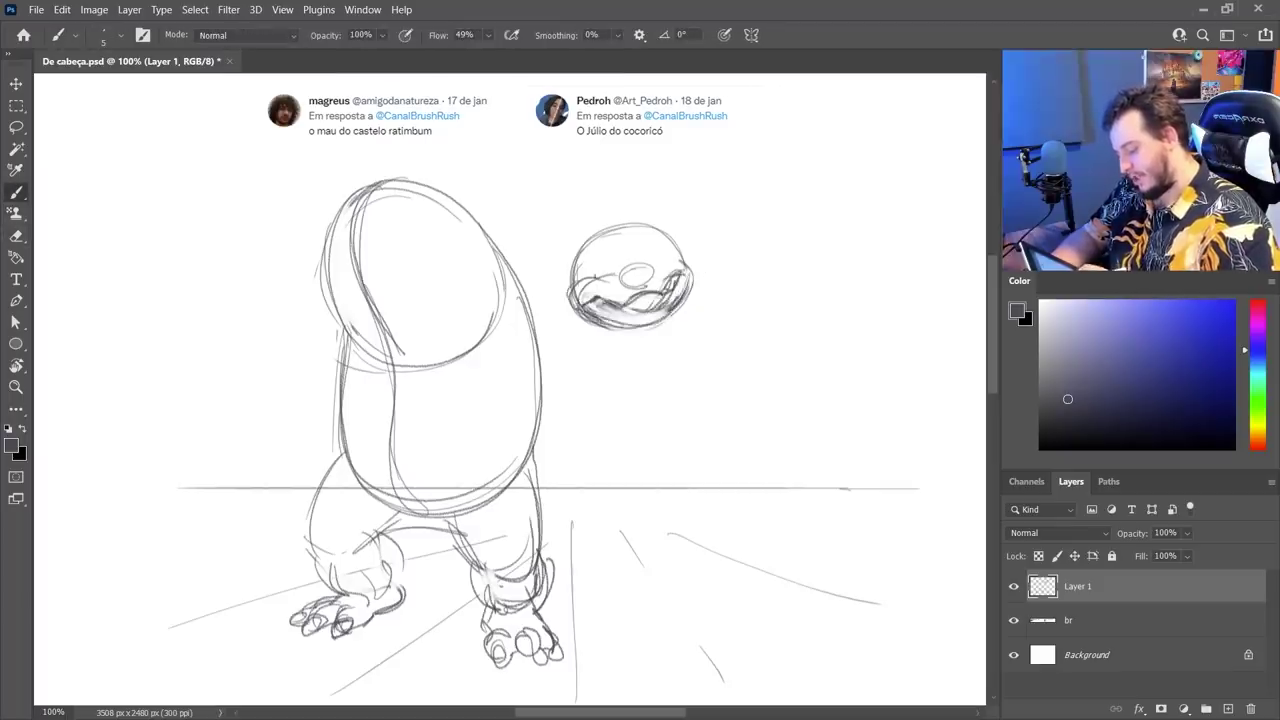
- Reinforce the small head's outline and add rounded hair tufts on top and an ear on each side
drag(572, 282, 686, 262)
drag(582, 258, 663, 234)
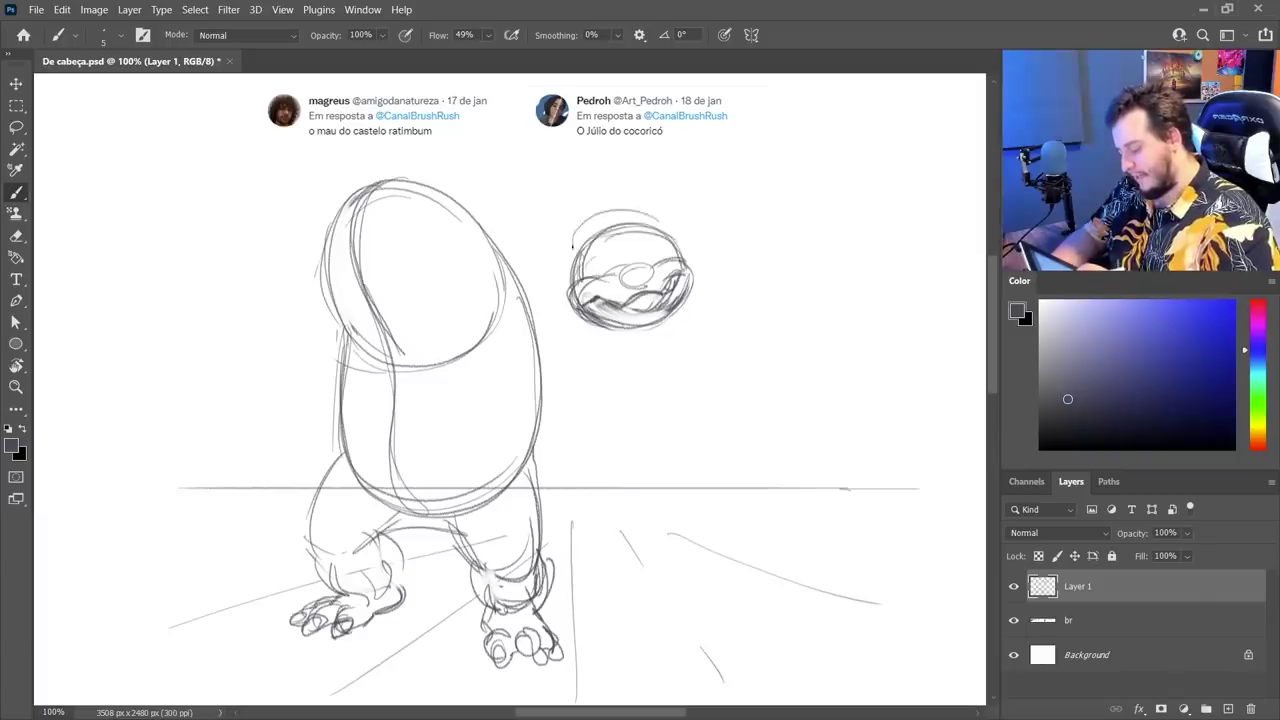
drag(574, 240, 684, 226)
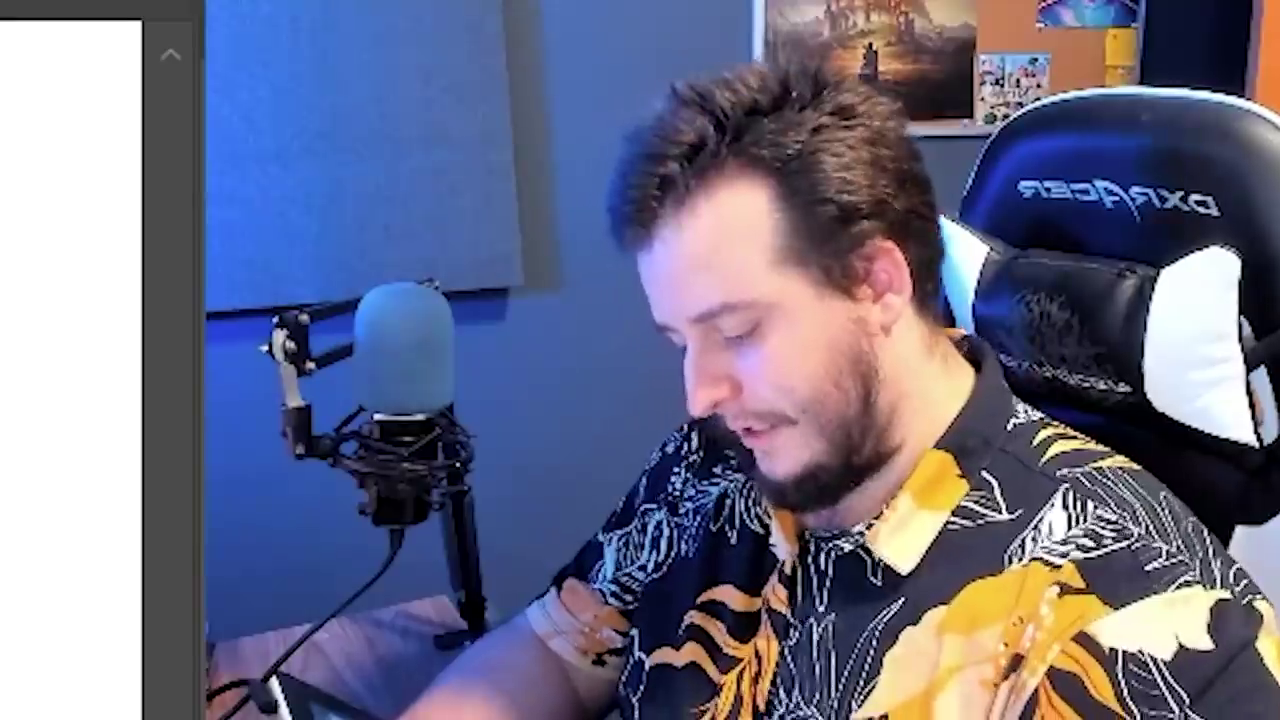
drag(686, 222, 698, 298)
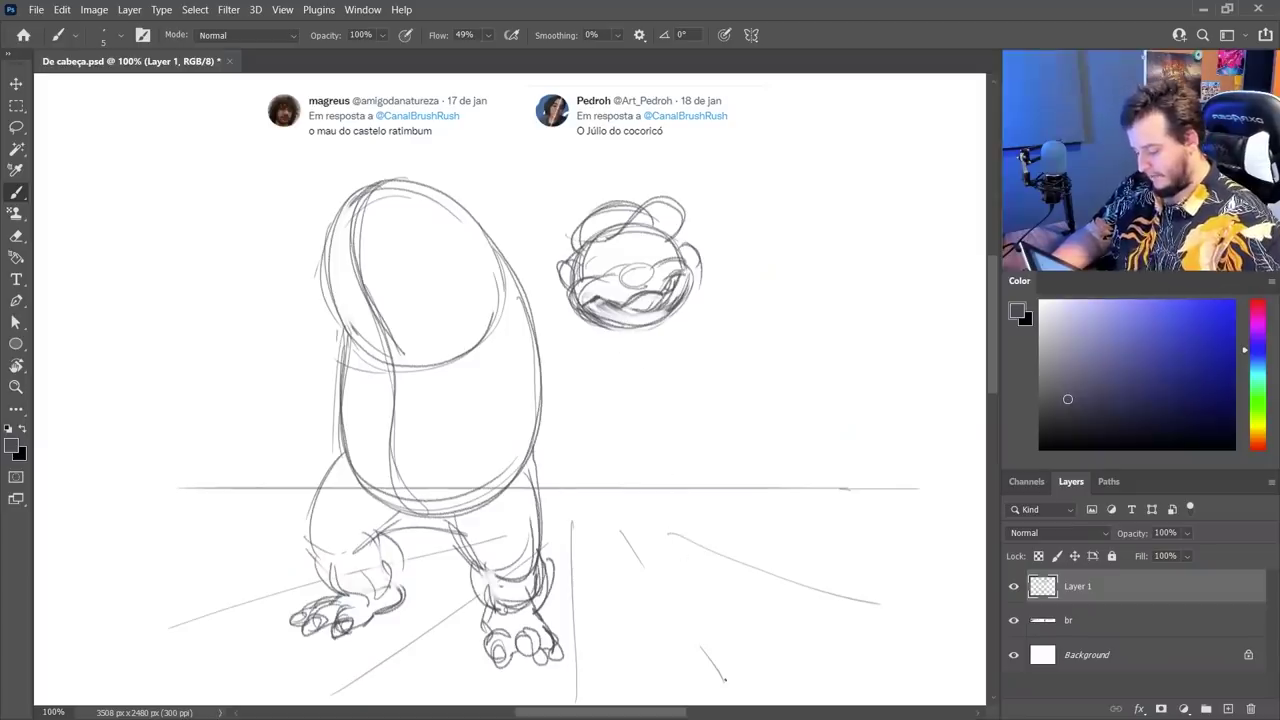
- Sketch the large figure's arm with an oval hand reaching the second figure, and draw both sides of the second figure's torso
mouse_move(570, 292)
mouse_down()
mouse_move(506, 308)
mouse_move(552, 346)
mouse_up()
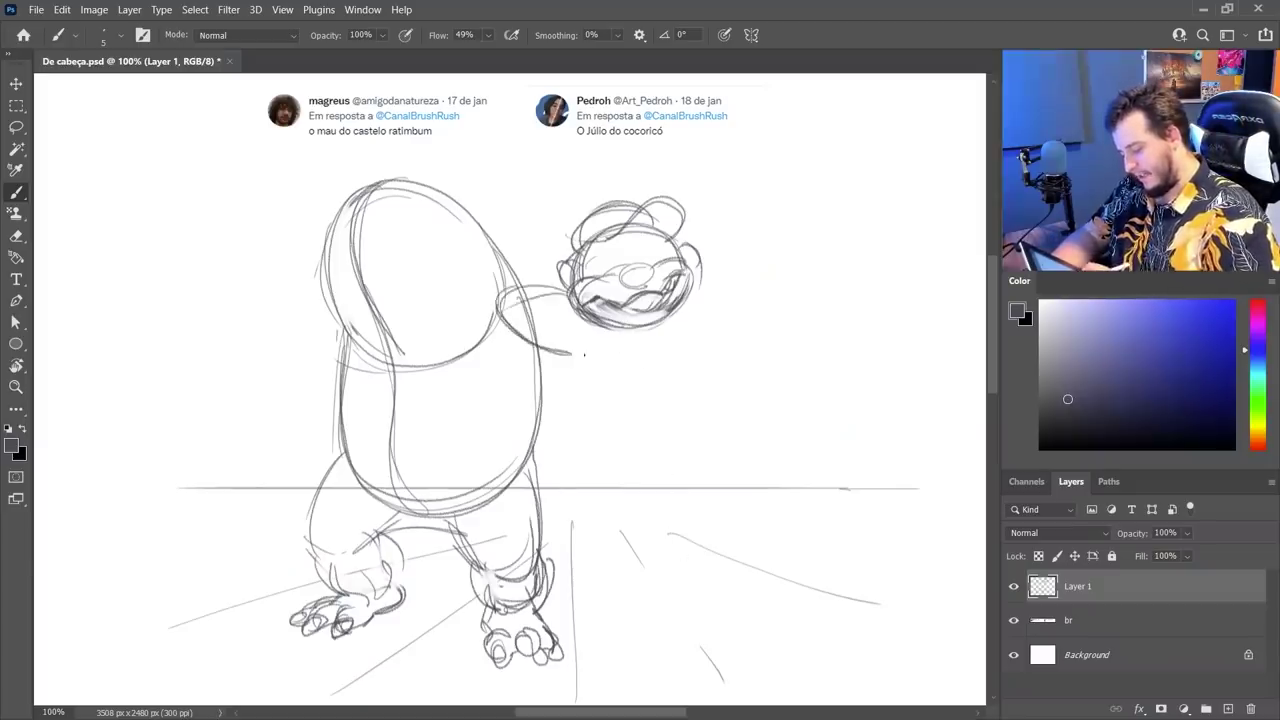
mouse_move(494, 304)
mouse_down()
mouse_move(591, 362)
mouse_move(592, 408)
mouse_move(634, 488)
mouse_up()
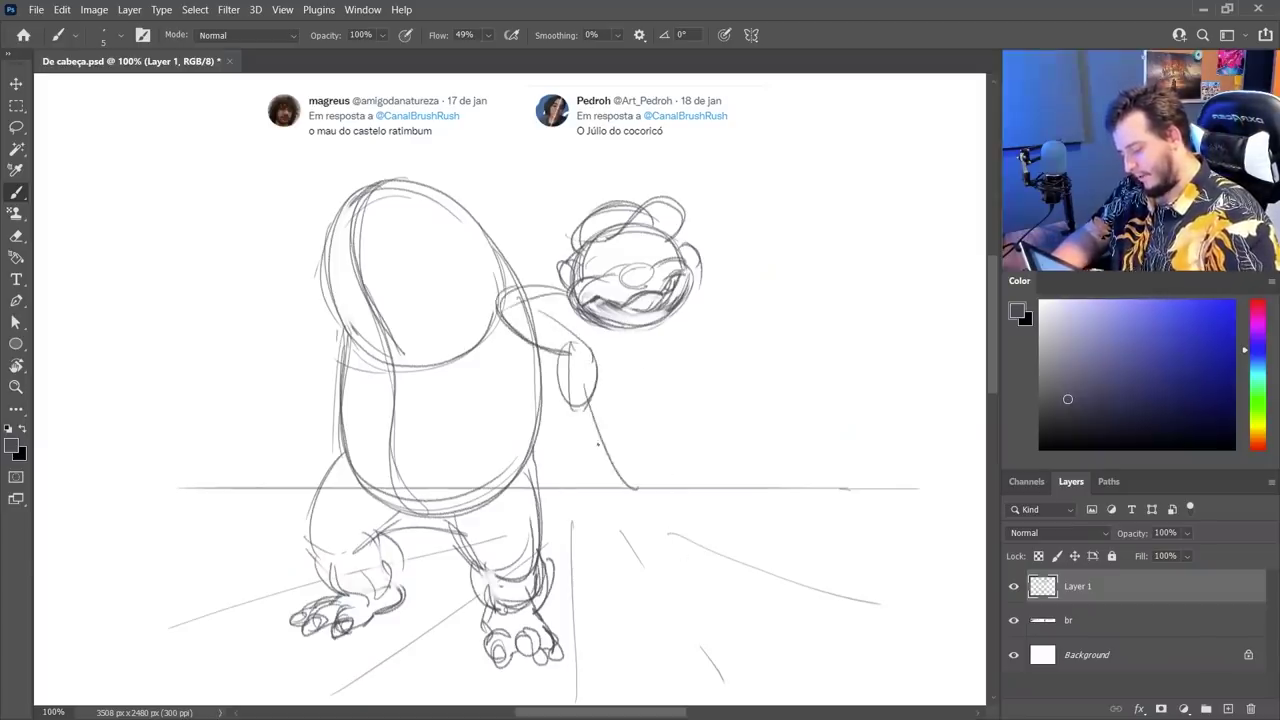
drag(690, 304, 700, 464)
- Sketch the second figure's curved waistline and two tapering, slanted legs beneath it
mouse_move(606, 460)
mouse_down()
mouse_move(716, 442)
mouse_move(708, 600)
mouse_up()
drag(620, 482, 730, 604)
drag(694, 442, 722, 574)
drag(622, 466, 684, 610)
drag(670, 470, 736, 612)
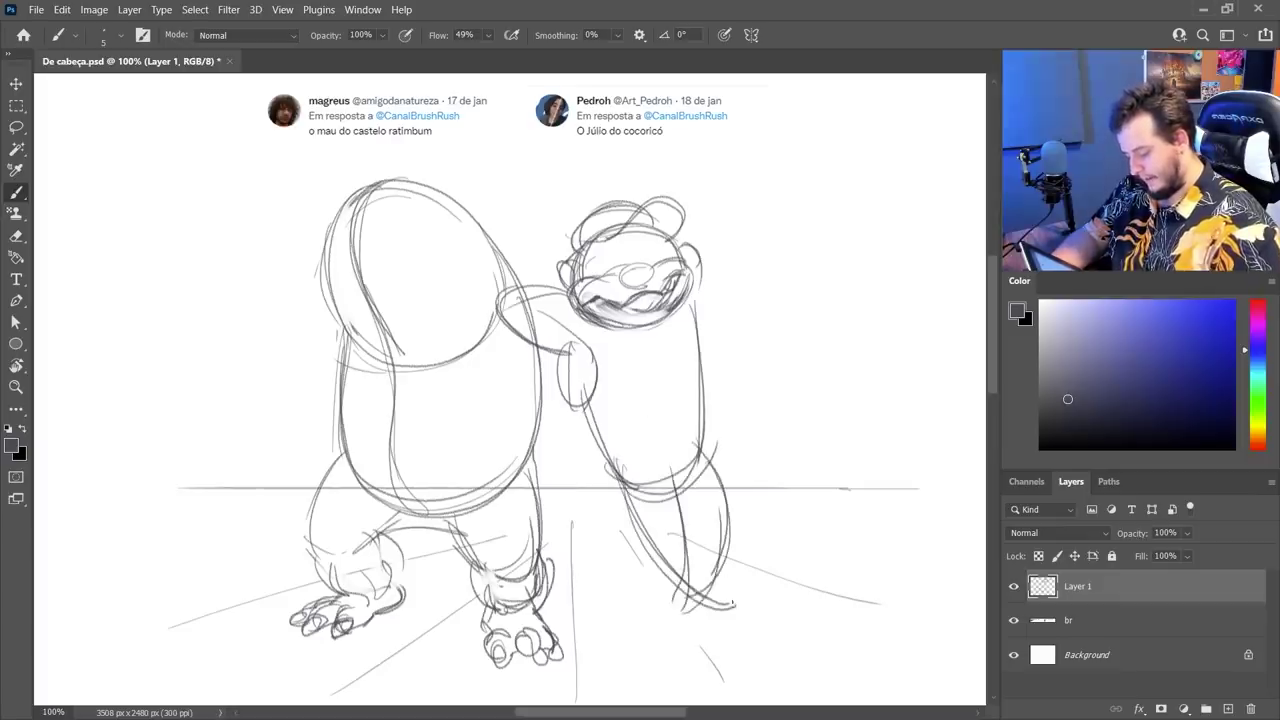
- Sketch the second figure's flared lower leg and its outstretched pointed foot
drag(696, 526, 734, 594)
drag(730, 594, 748, 604)
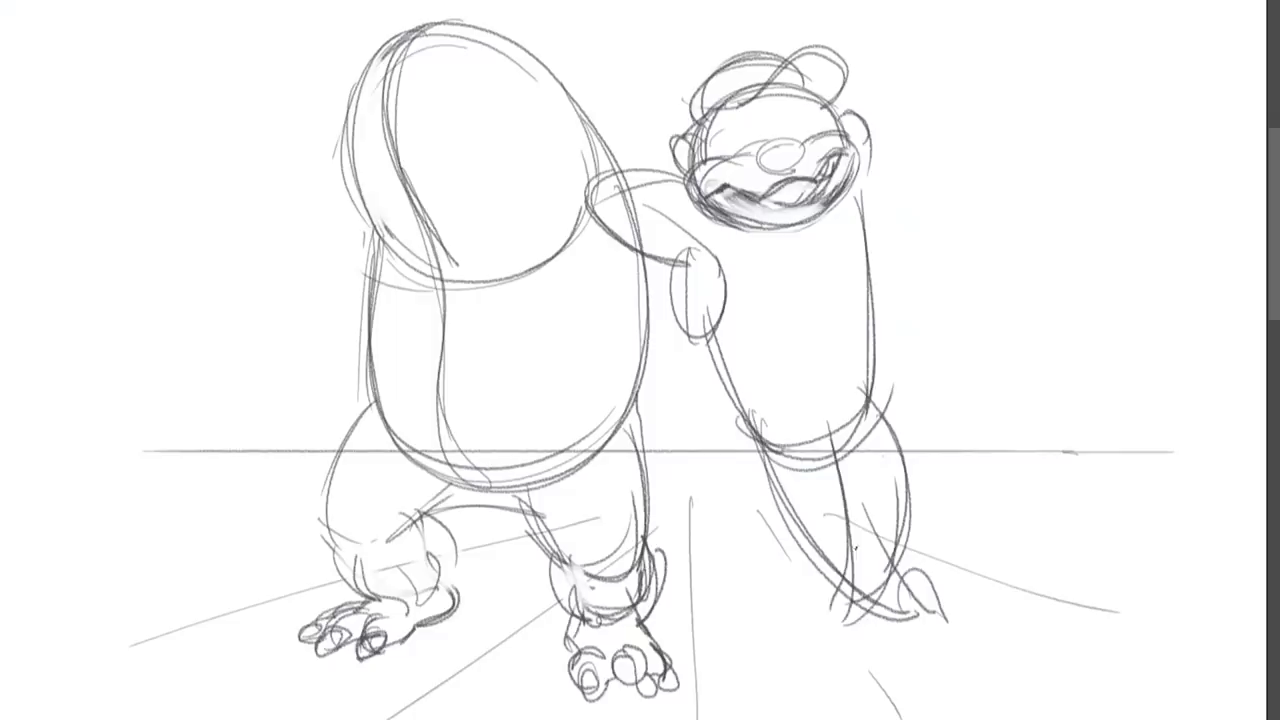
drag(659, 571, 669, 624)
drag(697, 602, 718, 646)
drag(660, 636, 715, 644)
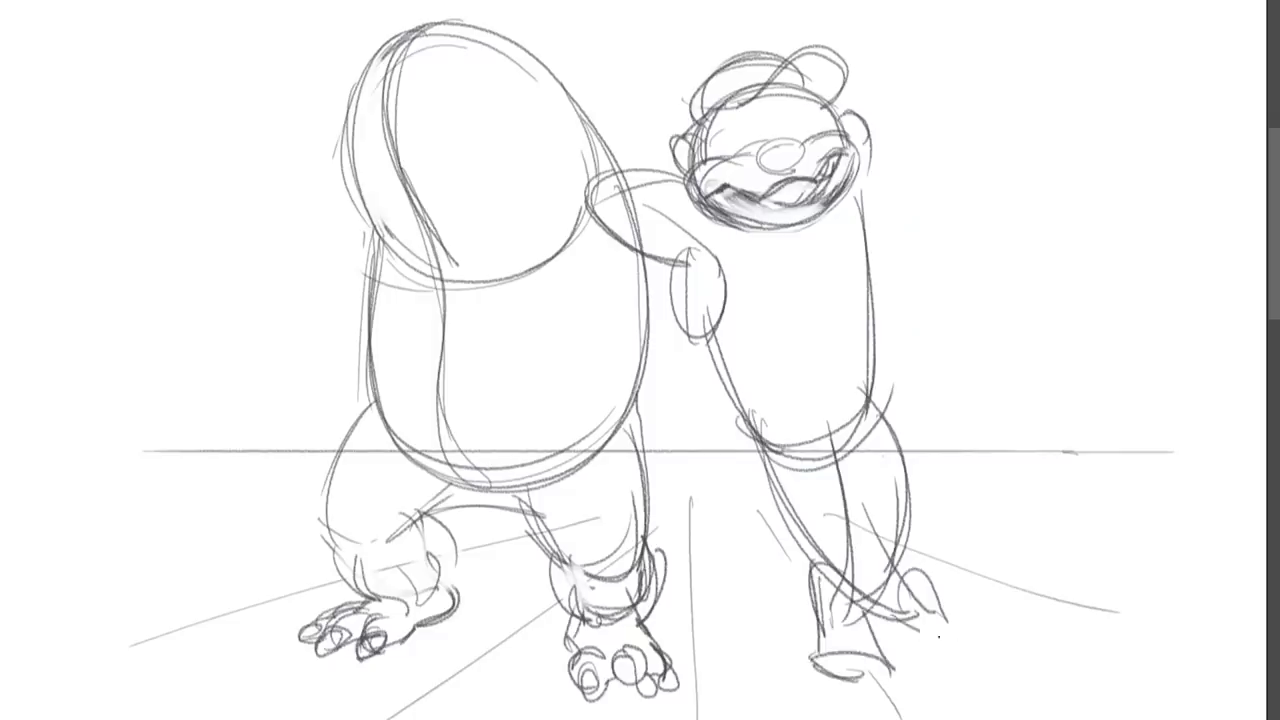
drag(724, 574, 776, 610)
drag(732, 613, 787, 628)
- Erase the overlapping lines around the second figure's outstretched foot and rework its contour
key(e)
drag(752, 588, 762, 628)
drag(724, 592, 766, 648)
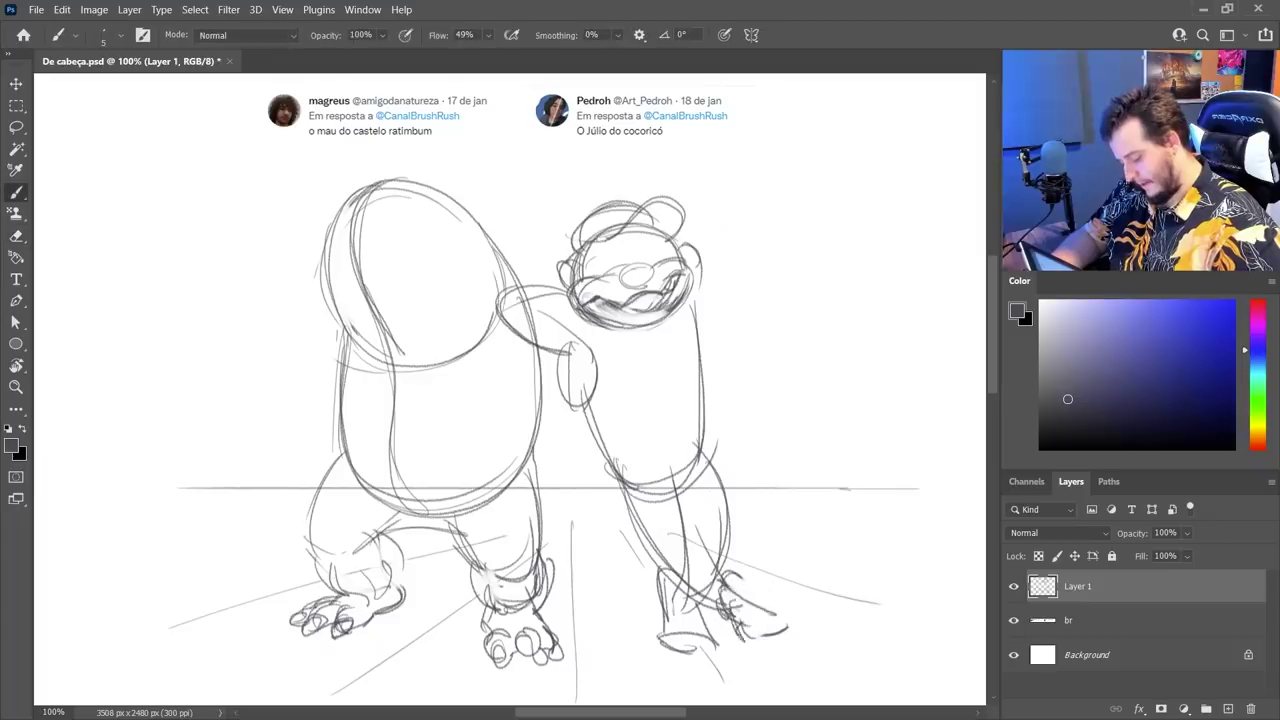
- Finish the second figure's rounded shoe tip and sketch the oval base of its other foot
drag(742, 620, 776, 646)
drag(668, 626, 724, 660)
drag(724, 628, 670, 627)
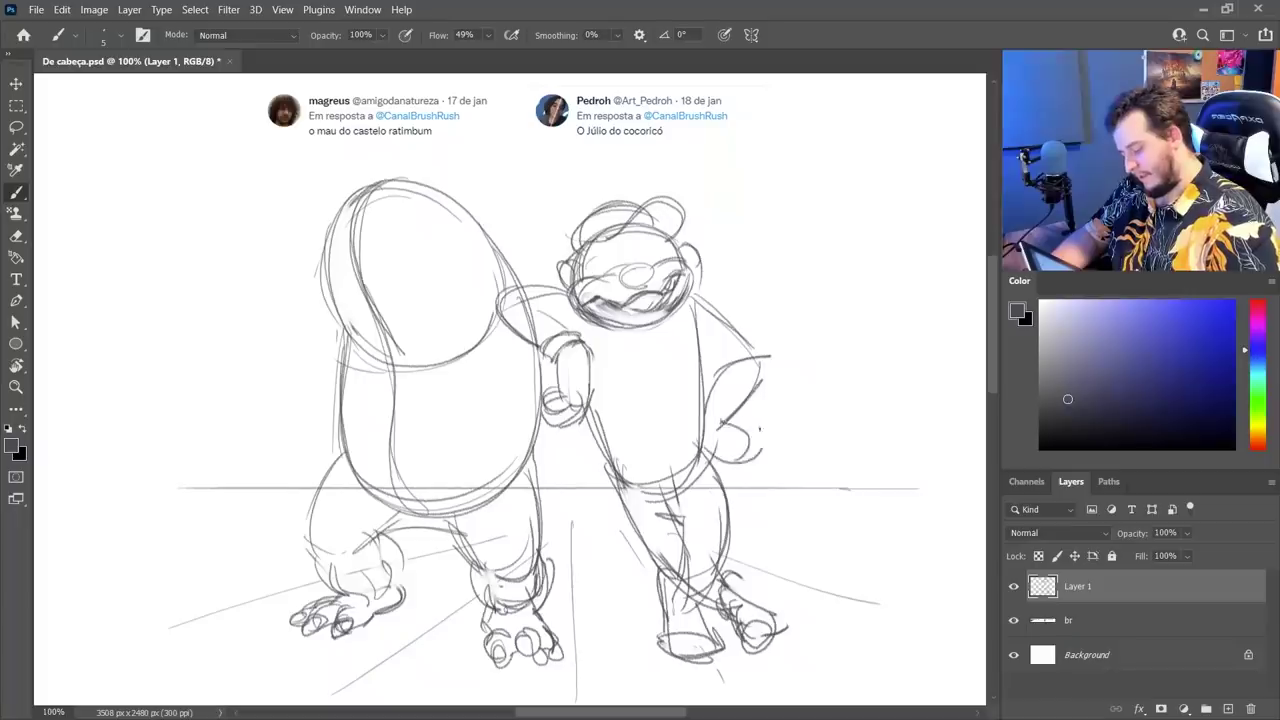
- Sketch the second figure's bent arm with its hand on the hip and reinforce the shoulder contour of the opposite arm
mouse_move(736, 412)
mouse_down()
mouse_move(758, 466)
mouse_move(704, 428)
mouse_up()
drag(690, 300, 728, 424)
drag(498, 280, 568, 346)
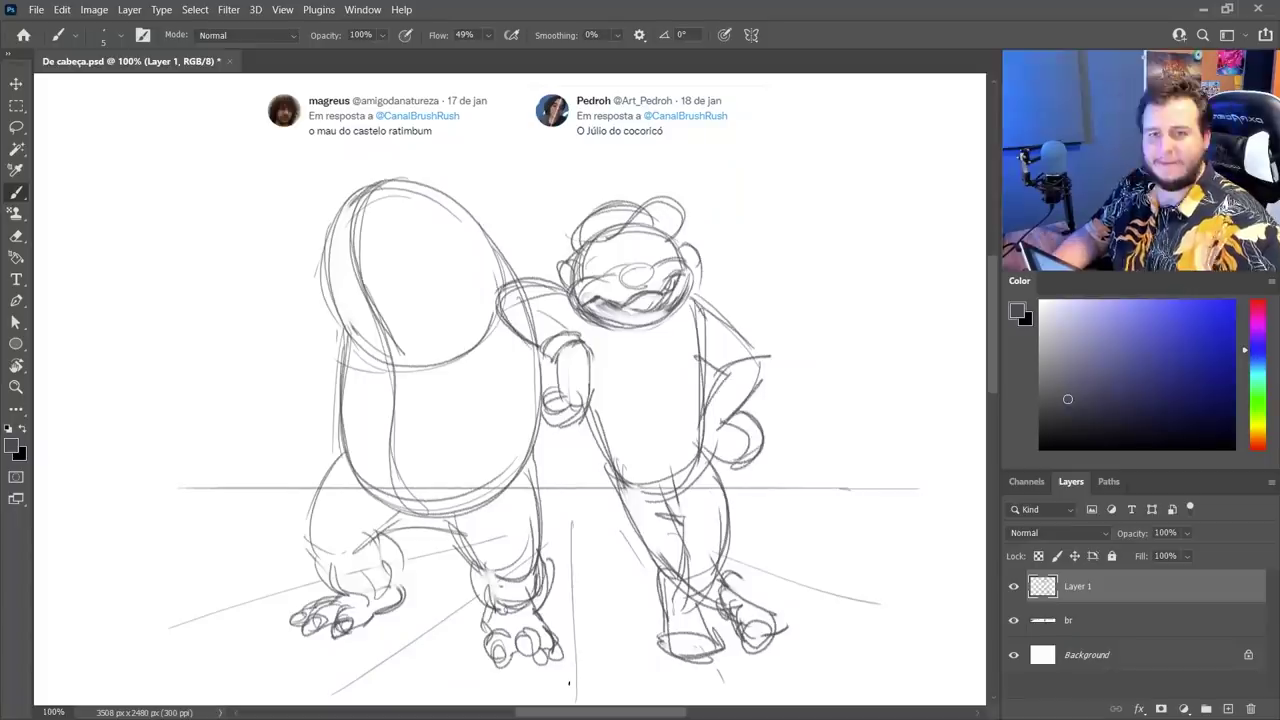
- Sketch a rounded rock with an arrow pointing at it, plus small pebbles and short ground lines around the figures' feet
drag(802, 597, 878, 592)
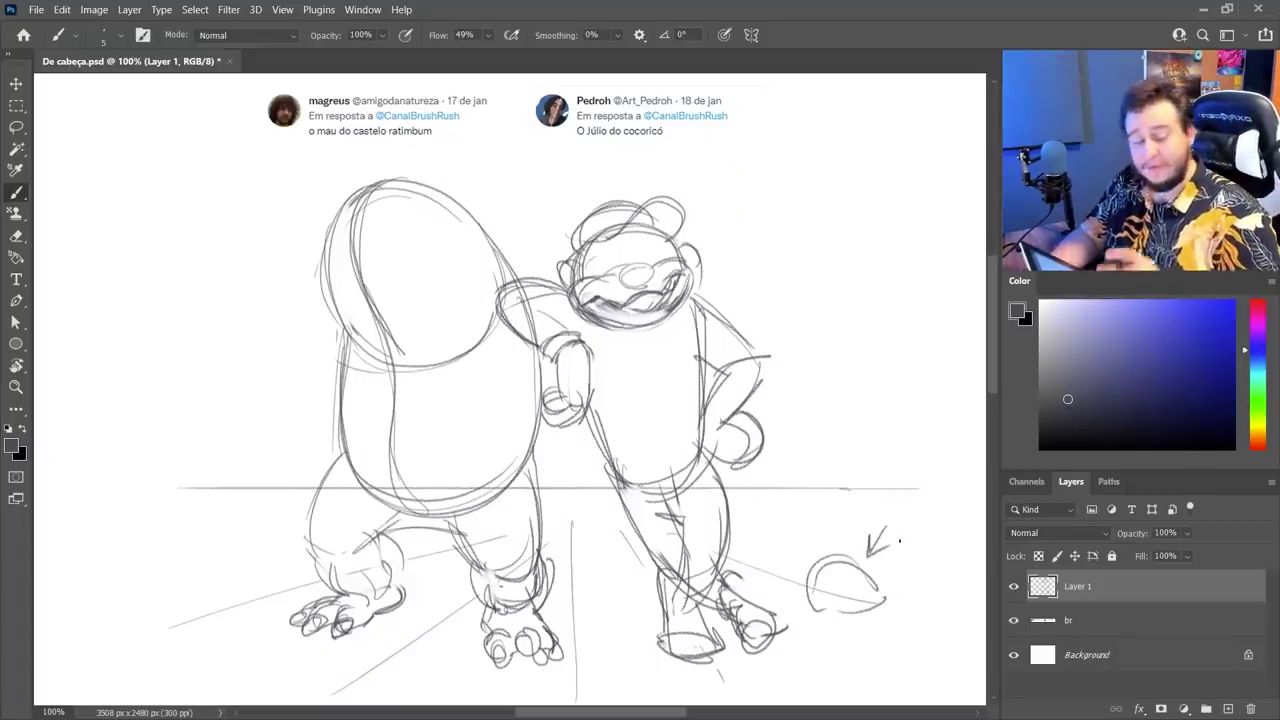
mouse_move(790, 628)
mouse_down()
mouse_move(870, 622)
mouse_move(805, 620)
mouse_up()
drag(608, 590, 630, 582)
drag(610, 612, 646, 605)
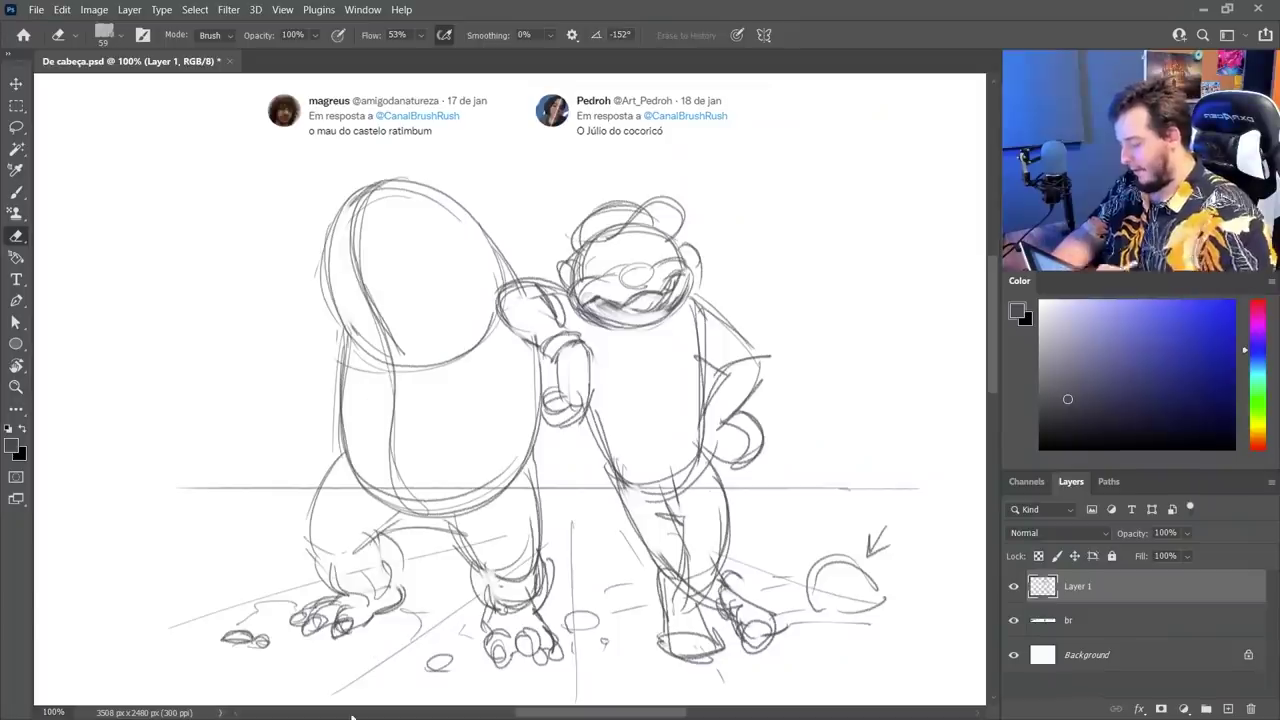
- Sketch a curved smile line rising across the lower part of the large figure's face
key(b)
drag(330, 288, 487, 297)
key(ctrl+z)
drag(343, 322, 481, 288)
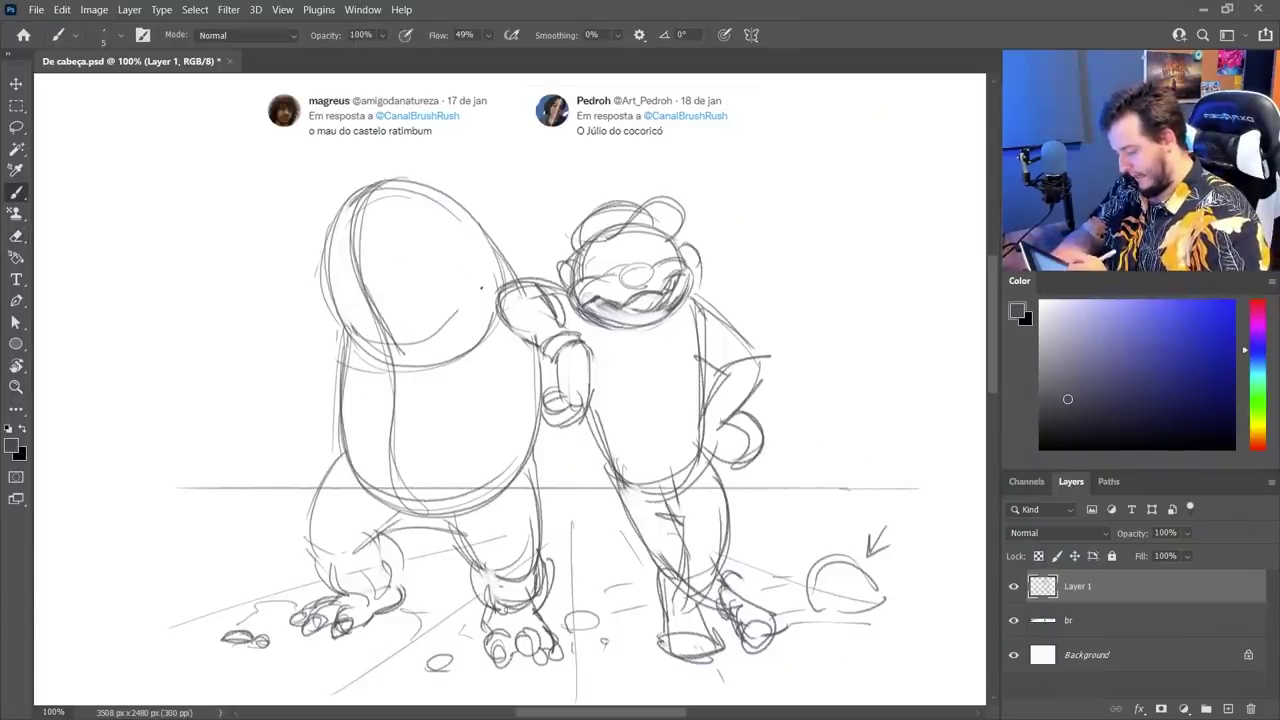
- Sketch the large figure's hanging outer arm with a thick forearm and a hand of curled, claw-like fingers
mouse_move(323, 310)
mouse_down()
mouse_move(261, 383)
mouse_move(331, 390)
mouse_move(229, 432)
mouse_up()
mouse_move(258, 405)
mouse_down()
mouse_move(236, 430)
mouse_move(246, 452)
mouse_move(225, 470)
mouse_move(236, 472)
mouse_move(230, 514)
mouse_up()
drag(252, 405, 305, 417)
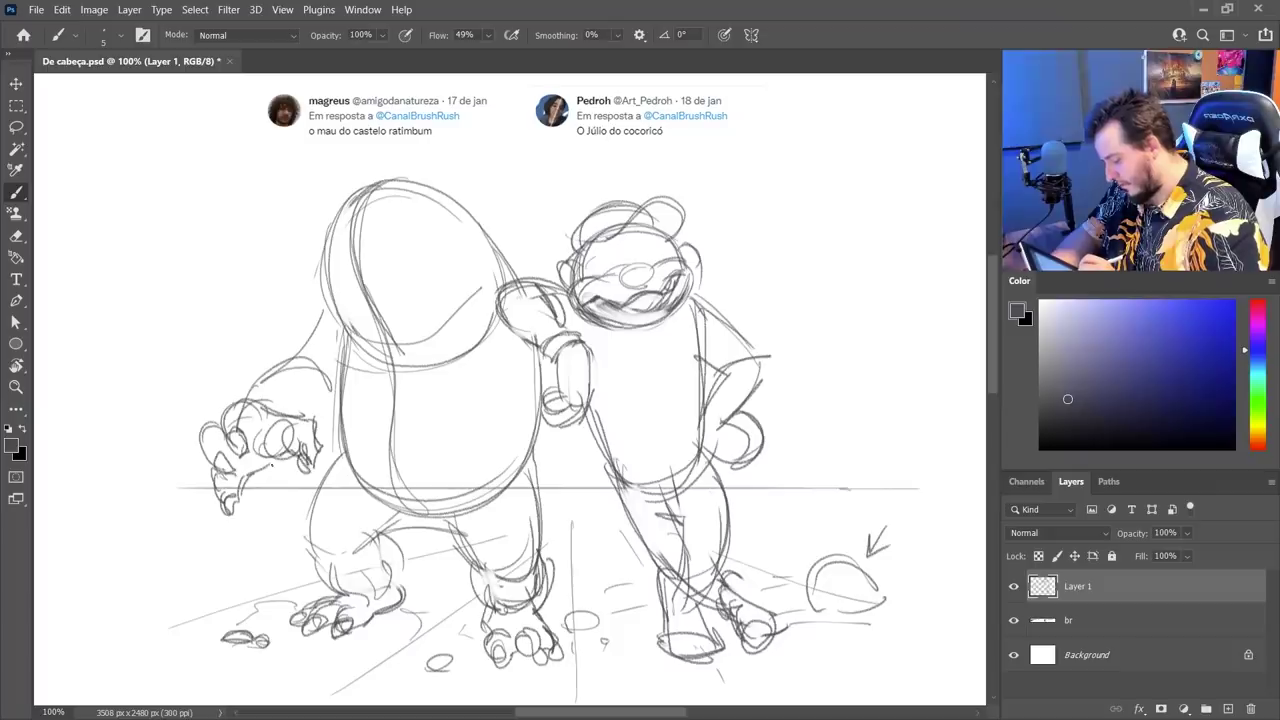
drag(203, 424, 216, 468)
- Sketch the large figure's other hand reaching forward in front of its belly, lightening the overlapping finger lines
mouse_move(474, 437)
mouse_down()
mouse_move(532, 490)
mouse_move(517, 407)
mouse_move(484, 440)
mouse_up()
mouse_move(516, 409)
mouse_down()
mouse_move(498, 451)
mouse_move(538, 467)
mouse_up()
mouse_move(515, 436)
mouse_down()
mouse_move(545, 476)
mouse_move(514, 500)
mouse_up()
drag(463, 478, 523, 493)
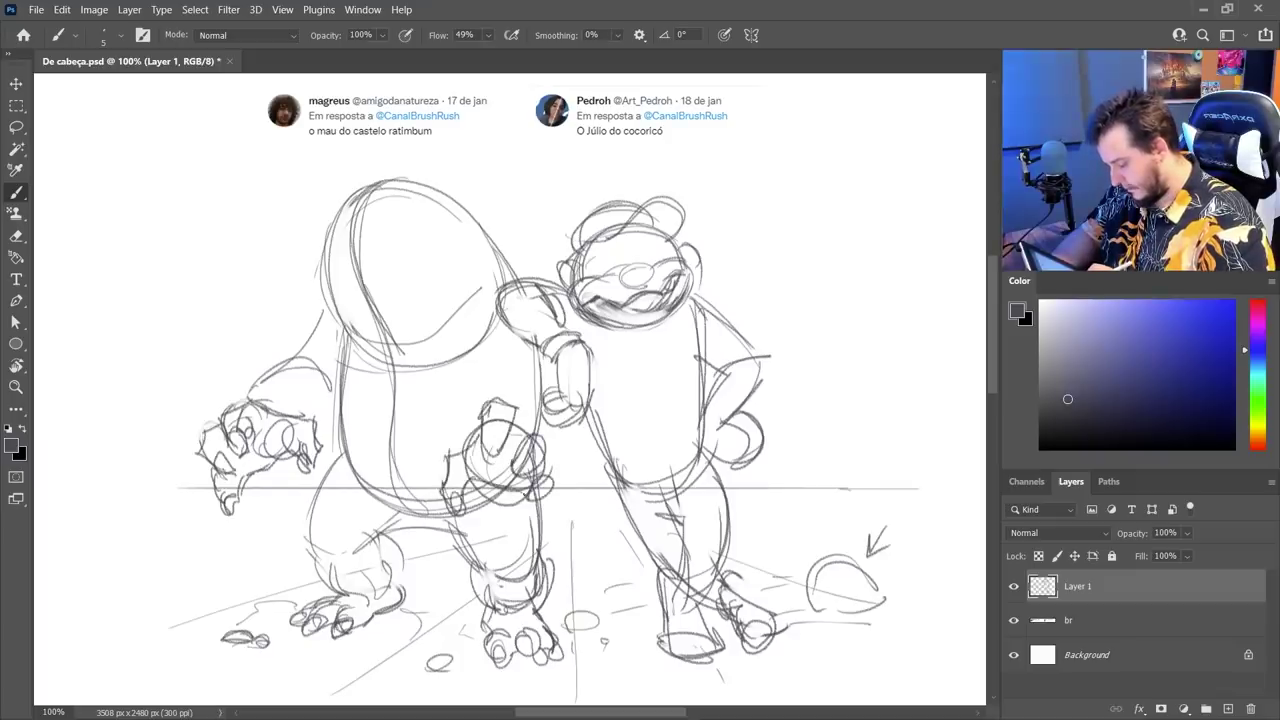
key(e)
drag(472, 447, 450, 502)
key(b)
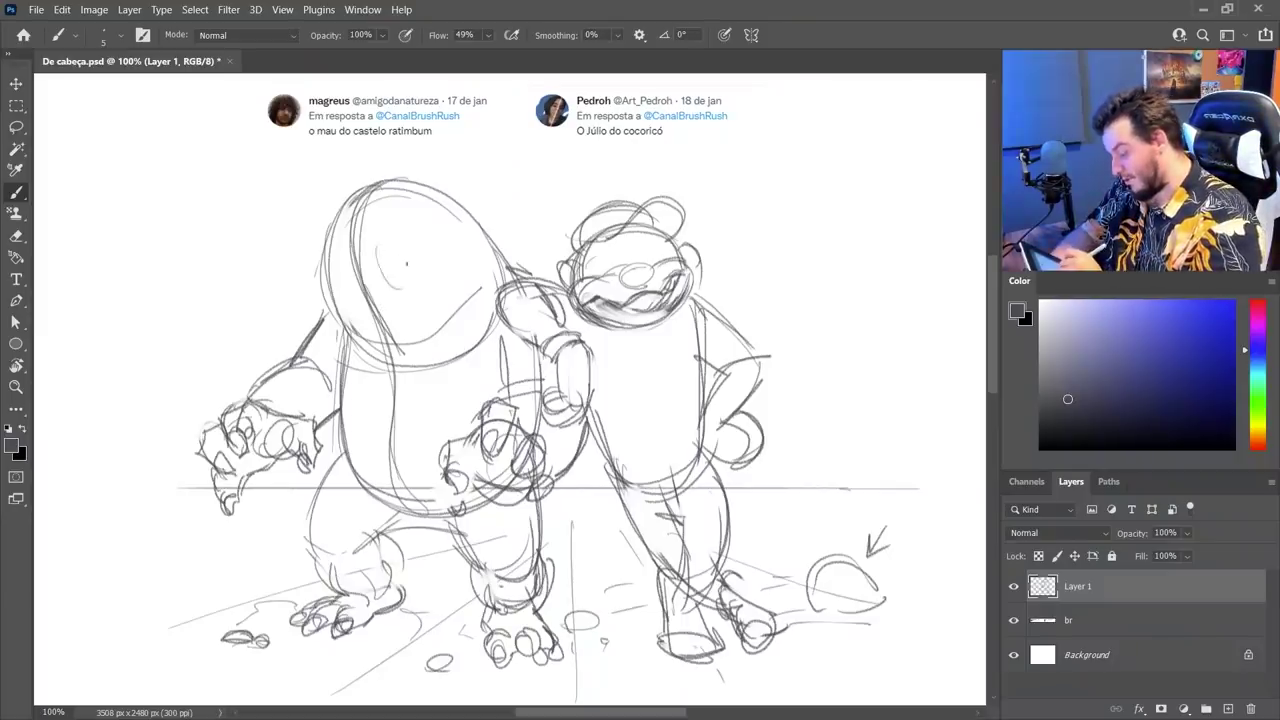
- Draw two oval eyes on the large figure and sketch the second figure's round eyes, oval nose and open smile
mouse_move(384, 246)
mouse_down()
mouse_move(414, 284)
mouse_move(370, 298)
mouse_up()
key(e)
drag(606, 238, 701, 373)
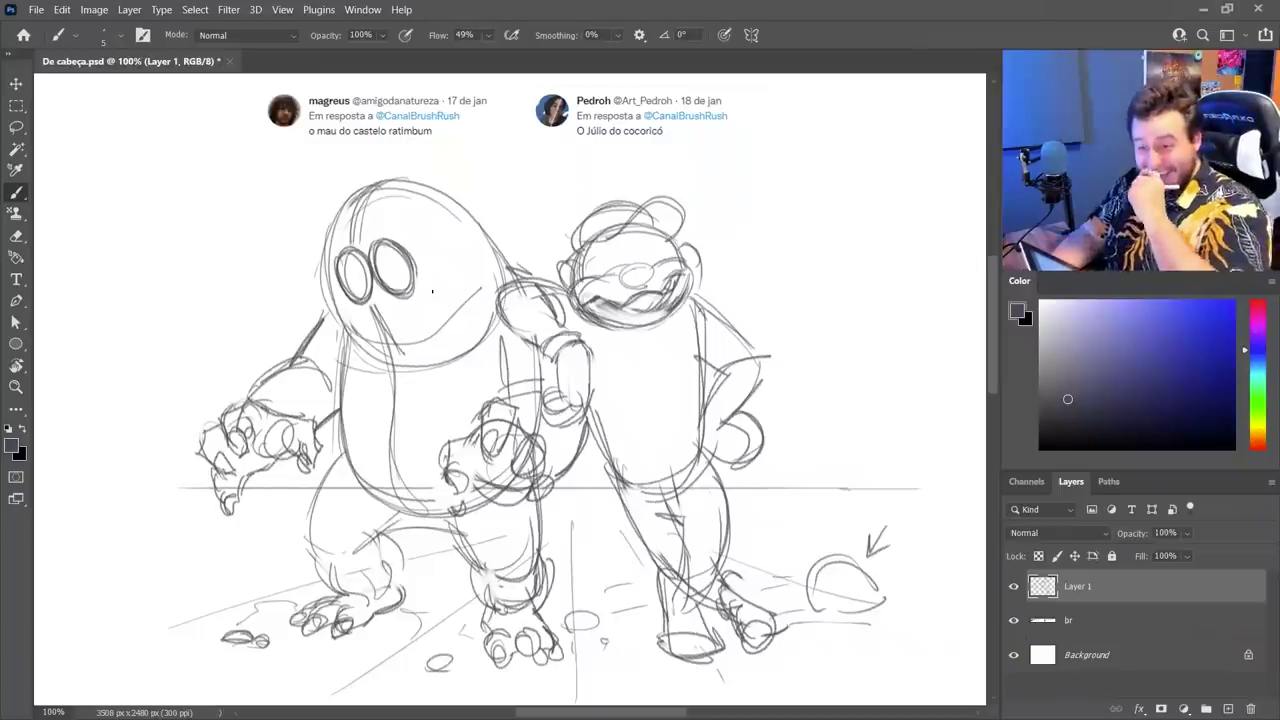
drag(600, 258, 607, 277)
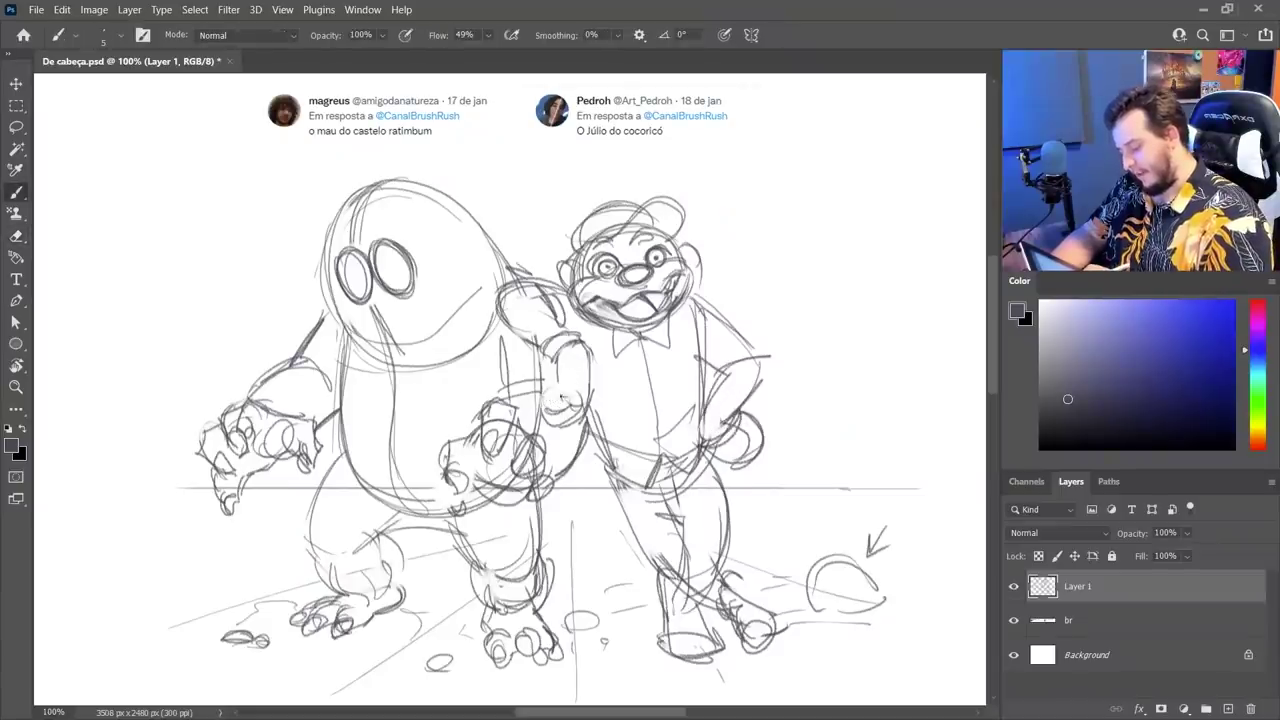
- Lighten the second figure's bent arm and redraw its fist on the hip, then reinforce the forearm hanging between the figures
drag(563, 398, 550, 404)
key(e)
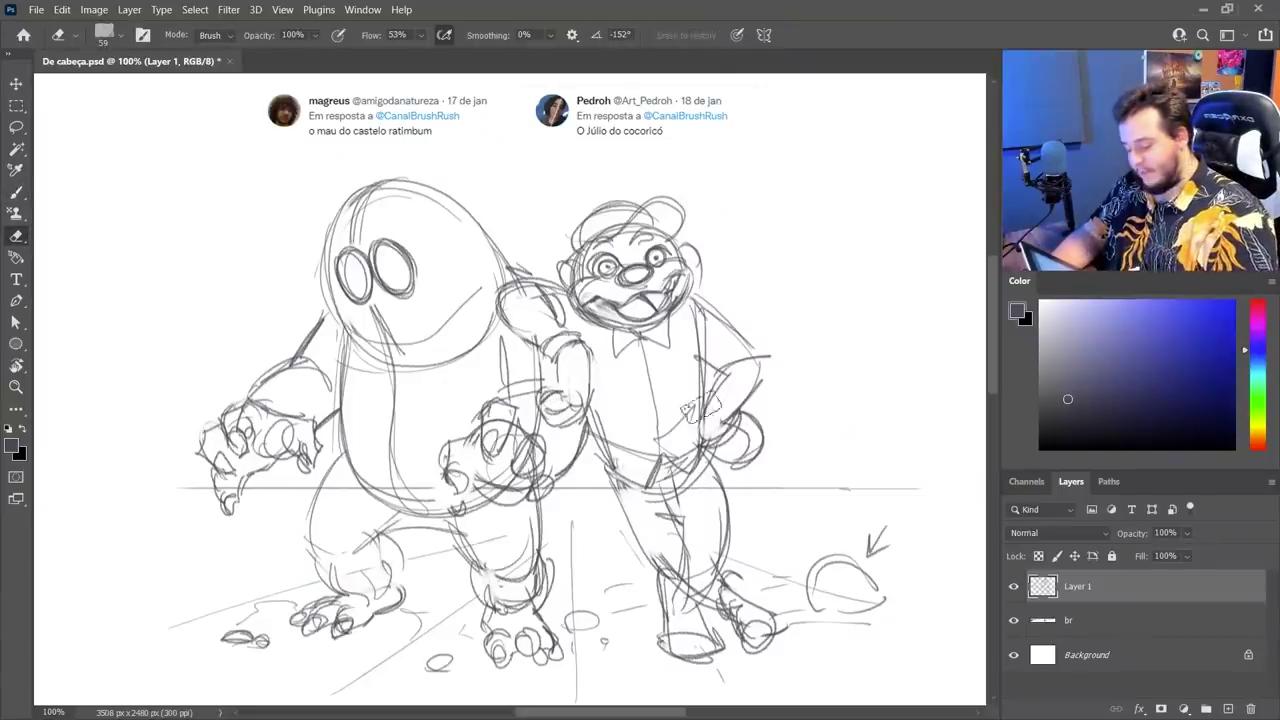
mouse_move(753, 430)
mouse_down()
mouse_move(708, 438)
mouse_move(702, 330)
mouse_up()
key(b)
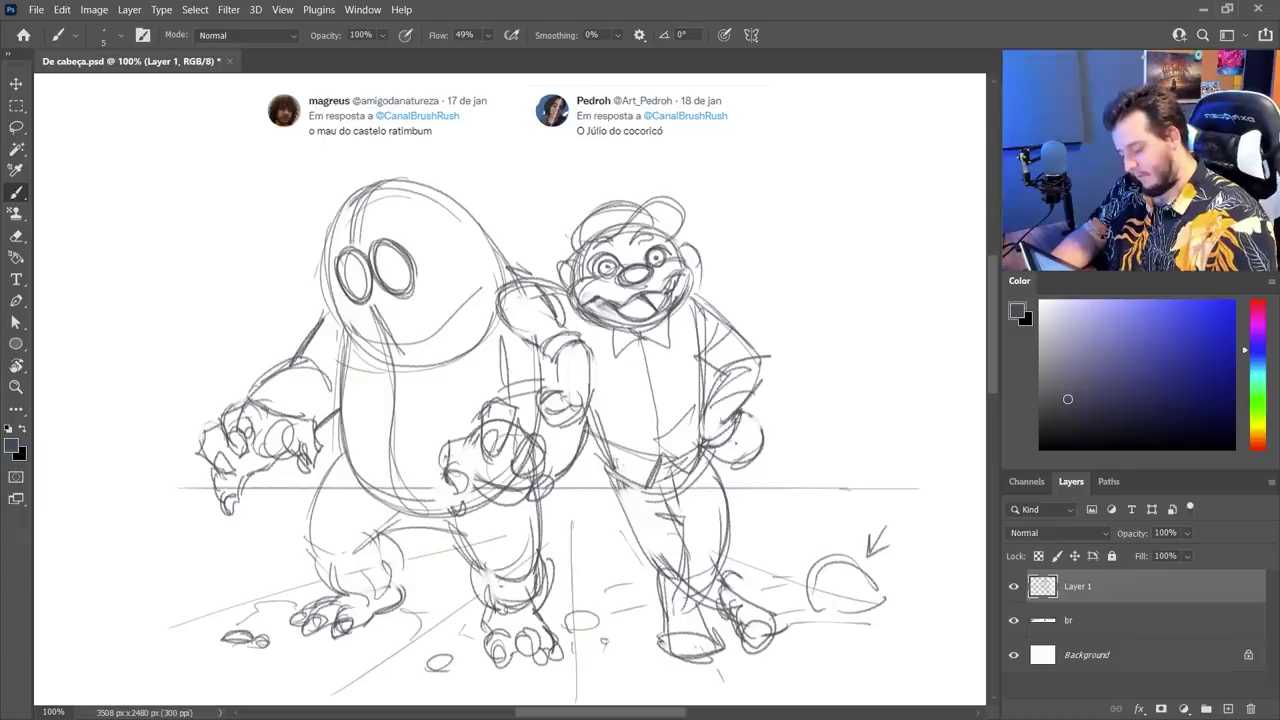
mouse_move(728, 448)
mouse_down()
mouse_move(764, 430)
mouse_move(712, 460)
mouse_up()
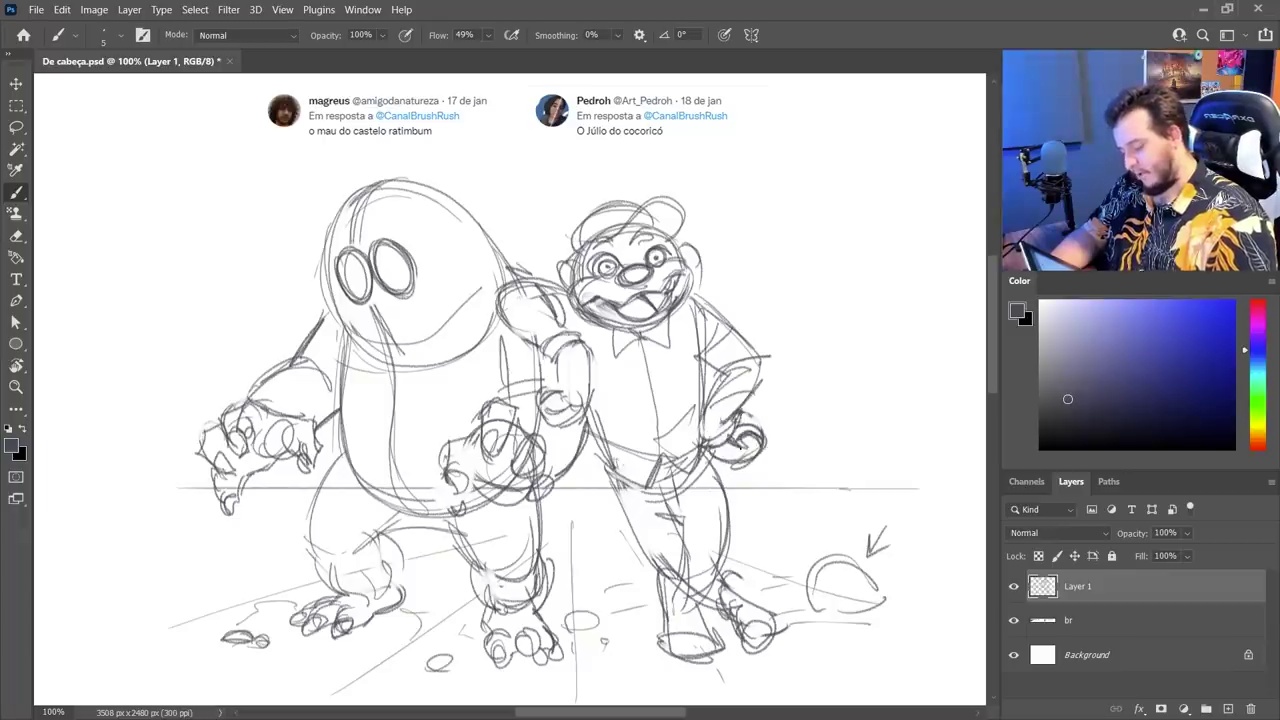
drag(557, 356, 562, 398)
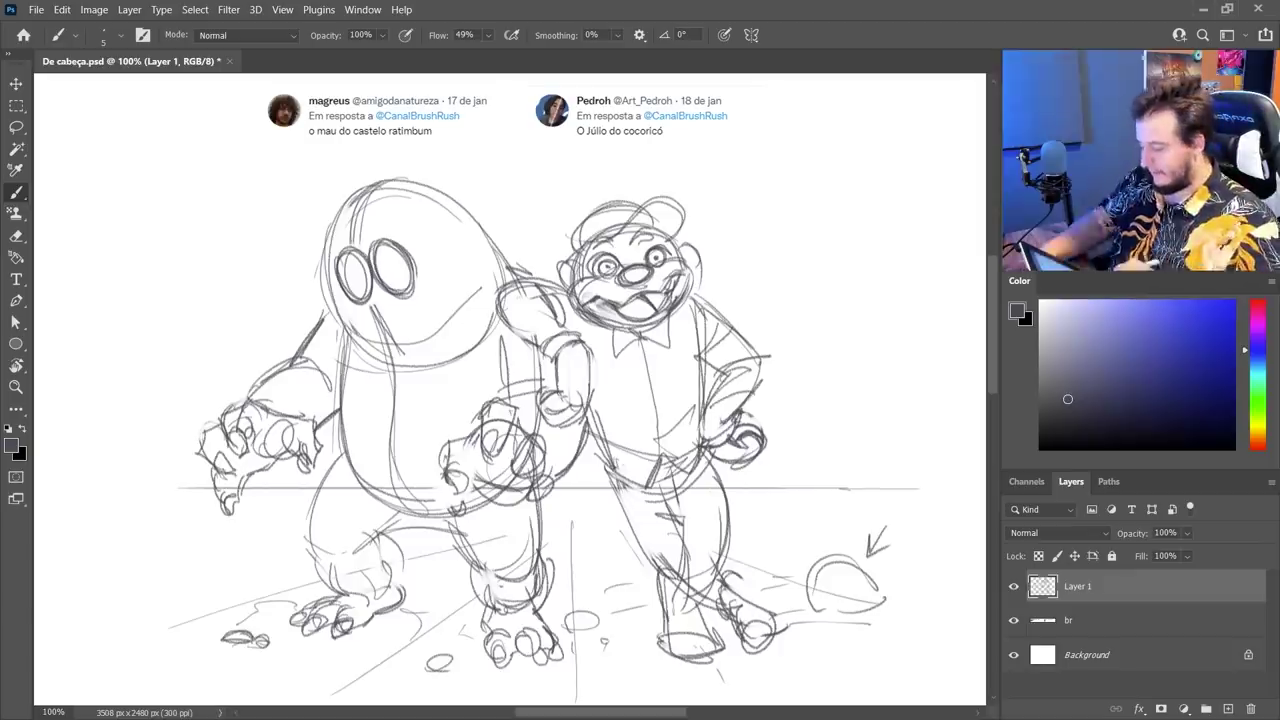
- Erase the outlines of the large figure's eyes and redraw them as narrower ovals set close together
key(e)
key(b)
mouse_move(384, 240)
mouse_down()
mouse_move(388, 292)
mouse_move(390, 243)
mouse_move(410, 312)
mouse_move(345, 300)
mouse_up()
key(e)
drag(334, 254, 372, 318)
key(b)
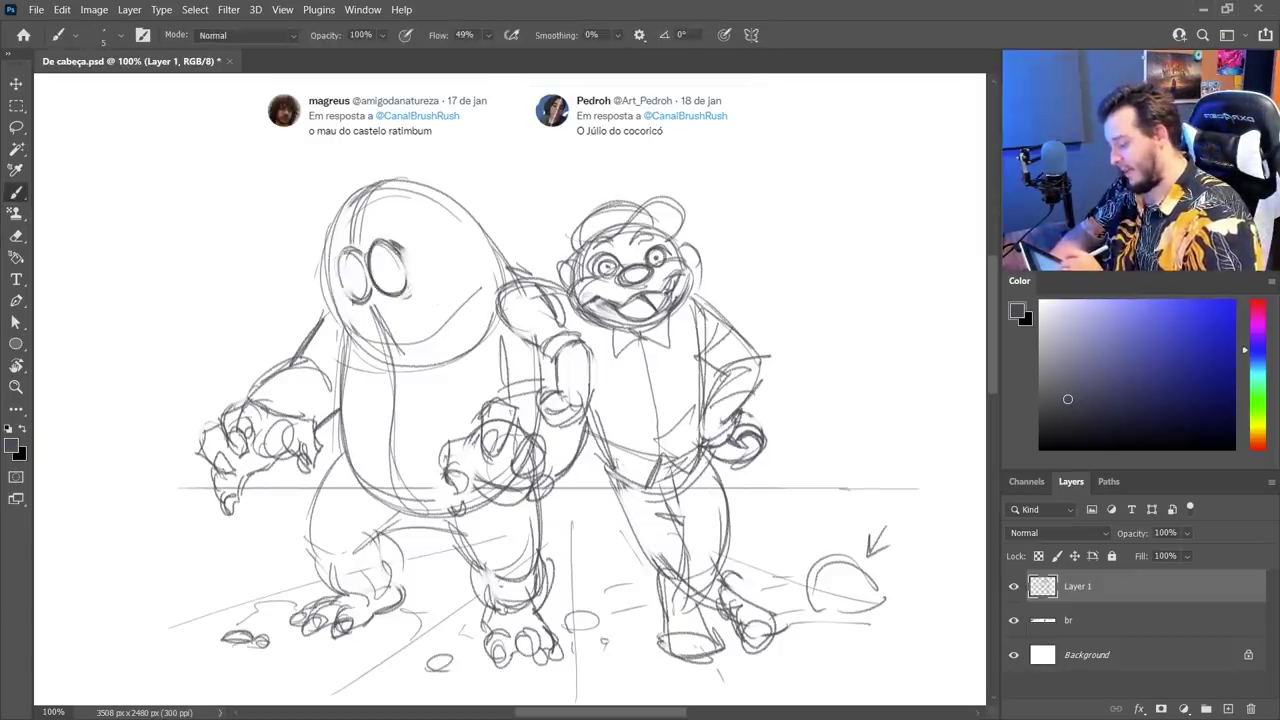
drag(340, 252, 360, 304)
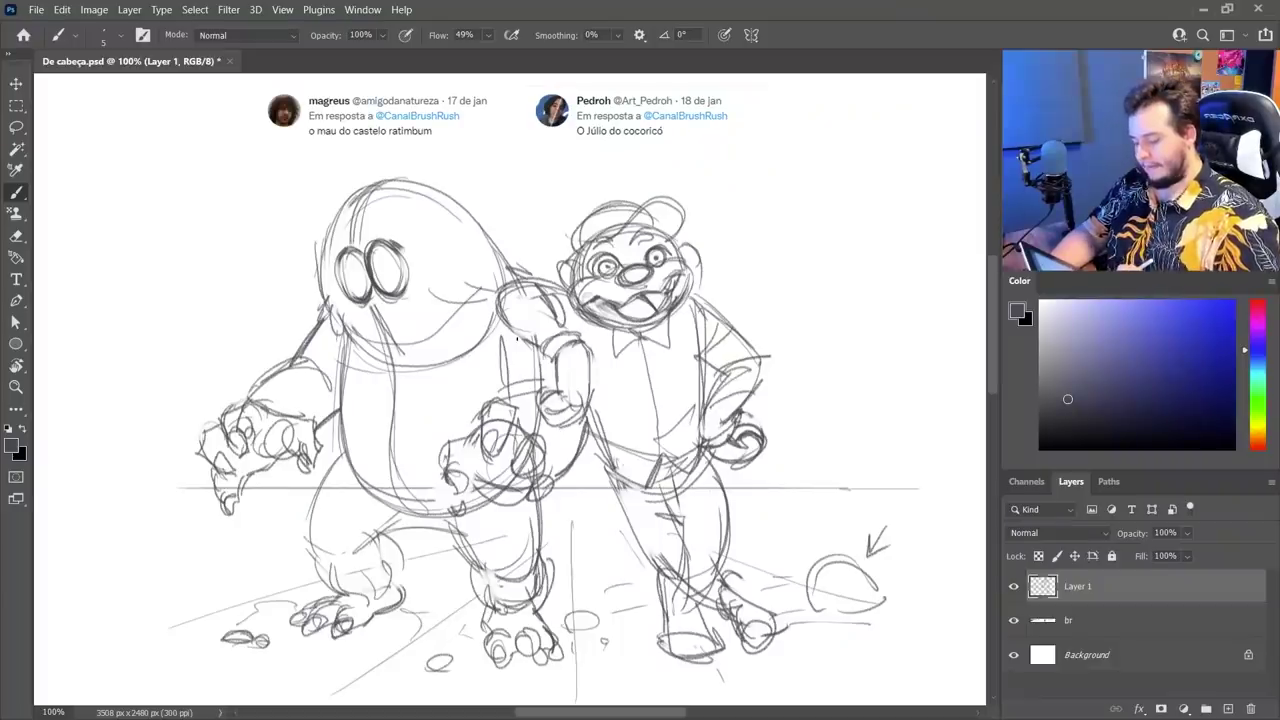
- Darken the contours of the rounded sleeve and cuff on the arm between the two figures
key(e)
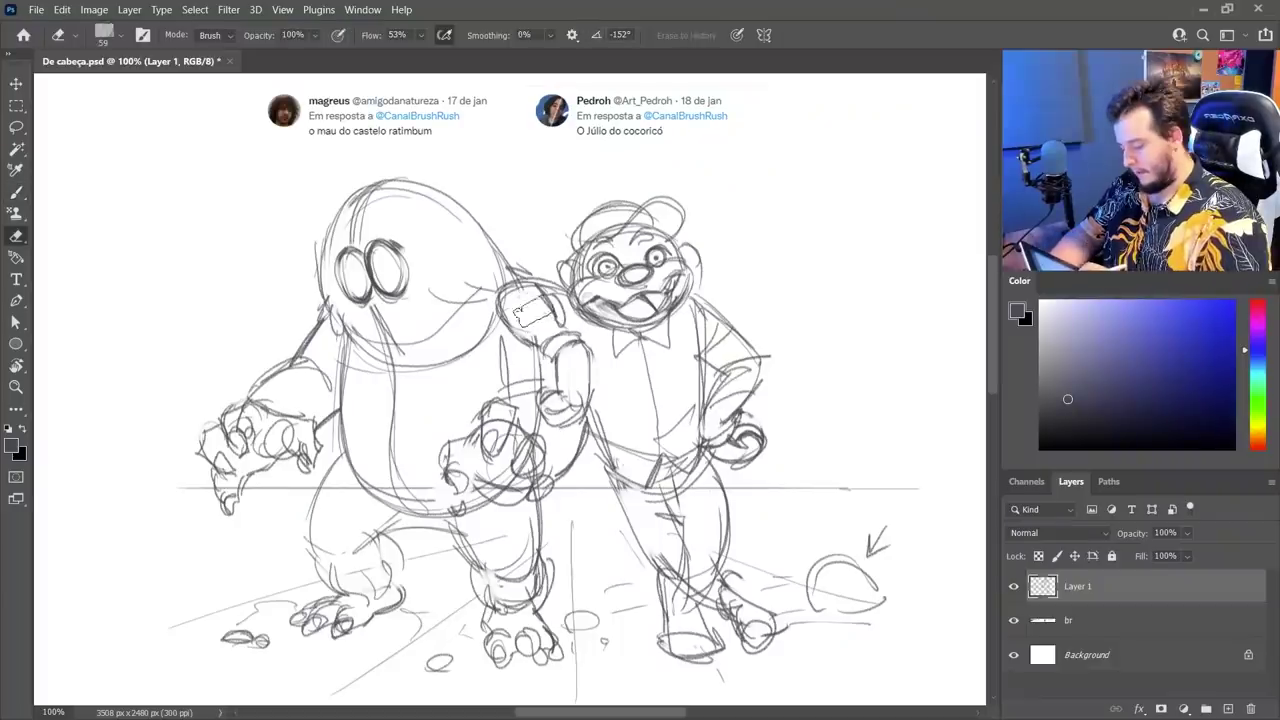
key(b)
drag(532, 292, 552, 320)
drag(524, 287, 561, 326)
mouse_move(510, 284)
mouse_down()
mouse_move(566, 316)
mouse_move(552, 344)
mouse_move(584, 366)
mouse_up()
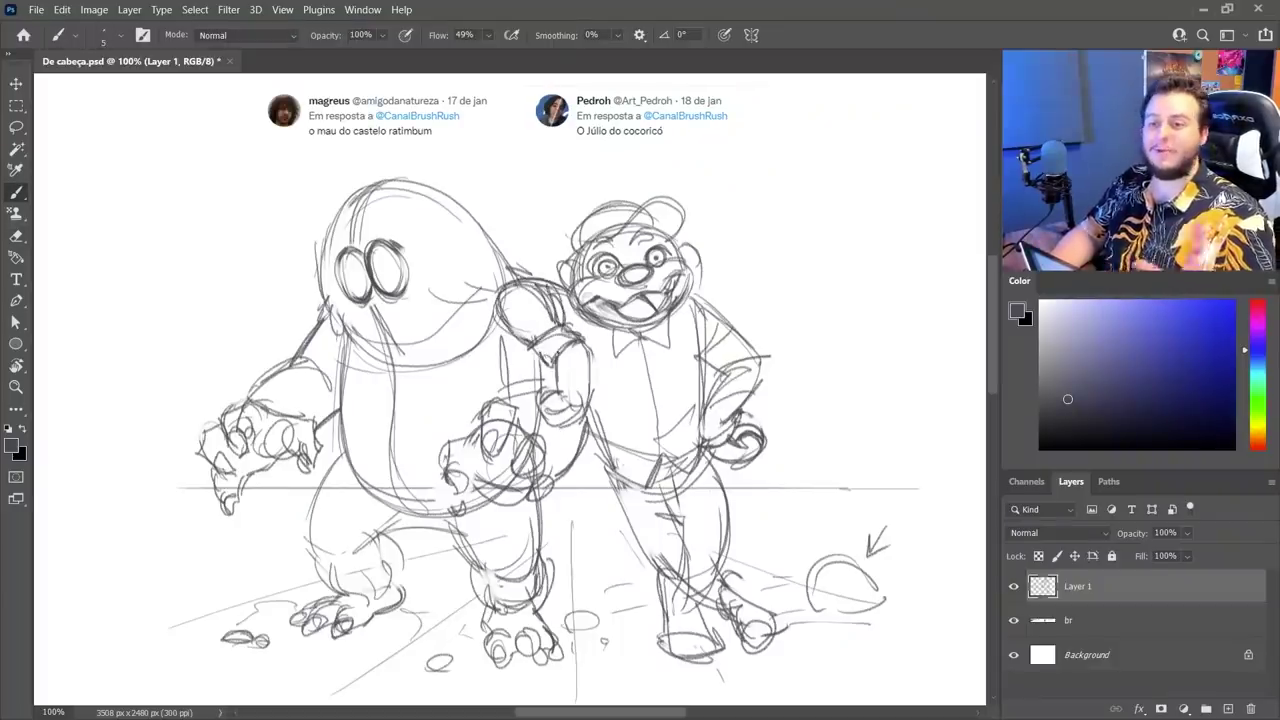
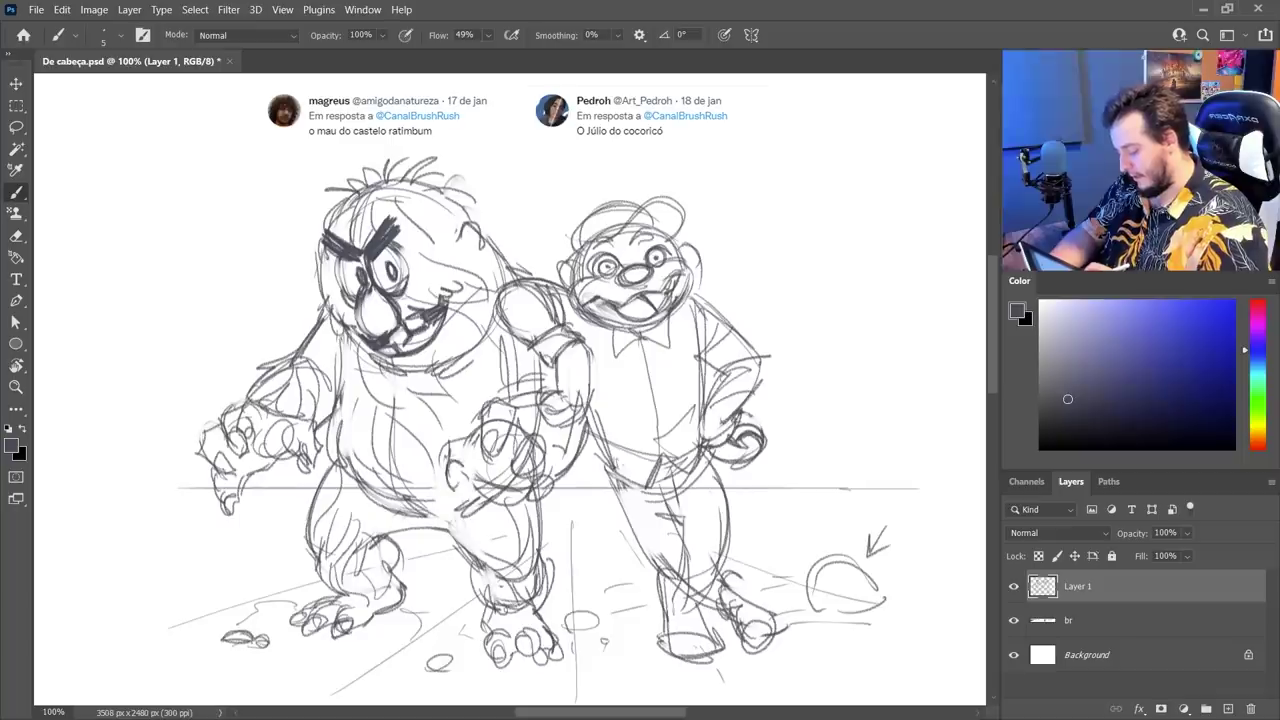
- Erase the overlapping construction circles in the large figure's forward hand and redraw the palm and knuckles
key(e)
key(b)
mouse_move(502, 426)
mouse_down()
mouse_move(480, 452)
mouse_move(504, 440)
mouse_up()
key(e)
mouse_move(500, 412)
mouse_down()
mouse_move(492, 430)
mouse_move(508, 445)
mouse_move(489, 466)
mouse_move(484, 451)
mouse_move(526, 442)
mouse_move(542, 468)
mouse_up()
key(b)
key(e)
key(b)
key(e)
drag(526, 442, 518, 468)
key(b)
mouse_move(532, 438)
mouse_down()
mouse_move(546, 460)
mouse_move(508, 478)
mouse_up()
key(e)
key(b)
mouse_move(510, 462)
mouse_down()
mouse_move(514, 478)
mouse_move(533, 468)
mouse_move(530, 482)
mouse_move(532, 446)
mouse_move(545, 457)
mouse_up()
- Redraw the curled lower fingers of the large figure's forward hand, cleaning up their outlines
key(e)
key(b)
mouse_move(520, 439)
mouse_down()
mouse_move(542, 457)
mouse_move(526, 443)
mouse_move(510, 500)
mouse_move(543, 498)
mouse_up()
key(e)
key(b)
drag(532, 500, 511, 497)
mouse_move(509, 492)
mouse_down()
mouse_move(503, 501)
mouse_move(529, 476)
mouse_up()
key(e)
key(b)
- Redraw the raised finger and the clawed side fingertip of the large figure's forward hand
mouse_move(510, 473)
mouse_down()
mouse_move(527, 472)
mouse_move(497, 437)
mouse_move(510, 408)
mouse_up()
mouse_move(480, 430)
mouse_down()
mouse_move(441, 472)
mouse_move(456, 486)
mouse_up()
key(e)
key(b)
drag(441, 469, 461, 483)
drag(457, 455, 453, 484)
mouse_move(466, 468)
mouse_down()
mouse_move(482, 470)
mouse_move(457, 481)
mouse_up()
key(e)
key(b)
drag(448, 446, 453, 493)
mouse_move(447, 471)
mouse_down()
mouse_move(462, 494)
mouse_move(496, 462)
mouse_move(526, 466)
mouse_move(523, 481)
mouse_move(518, 467)
mouse_up()
- Clean up the forward hand's palm creases and outer knuckle contour, and mark the forearm edge beside it
key(e)
key(b)
key(e)
key(b)
mouse_move(517, 467)
mouse_down()
mouse_move(505, 483)
mouse_move(522, 470)
mouse_up()
mouse_move(514, 442)
mouse_down()
mouse_move(526, 466)
mouse_move(534, 446)
mouse_move(543, 456)
mouse_up()
key(e)
key(b)
mouse_move(534, 438)
mouse_down()
mouse_move(546, 468)
mouse_move(540, 504)
mouse_move(526, 508)
mouse_up()
key(e)
key(b)
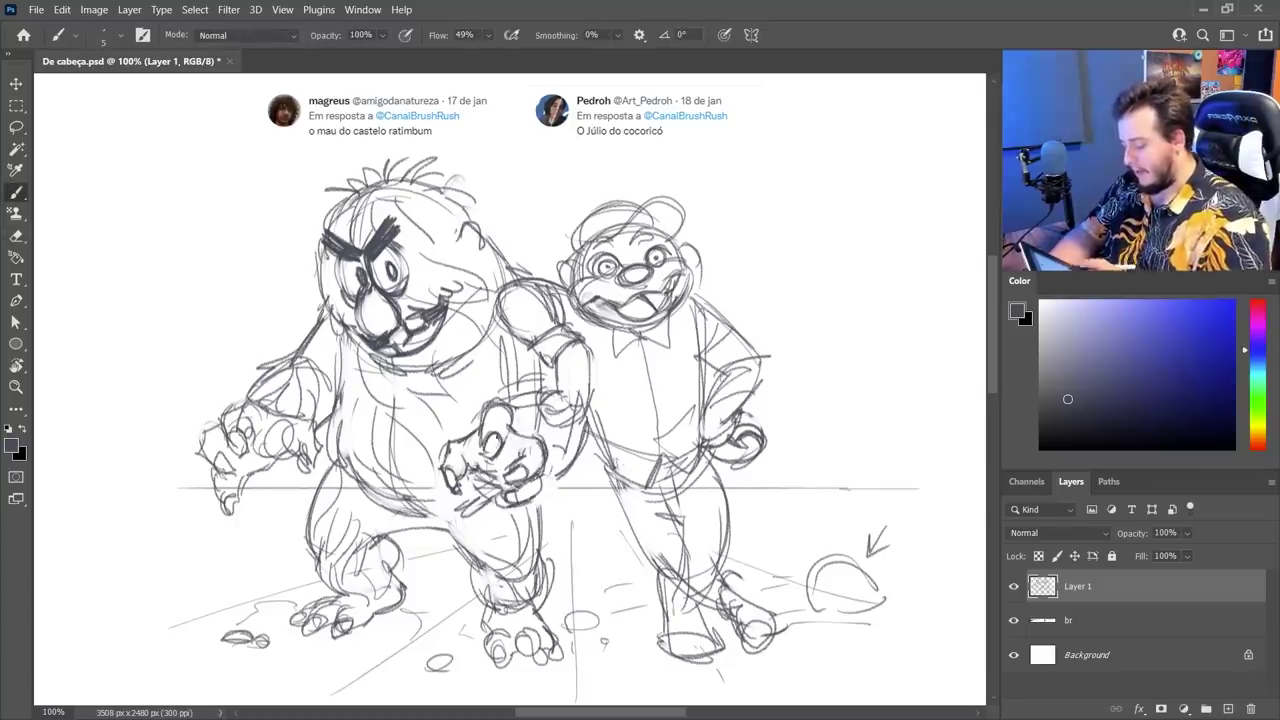
drag(536, 450, 560, 484)
drag(552, 442, 568, 480)
key(e)
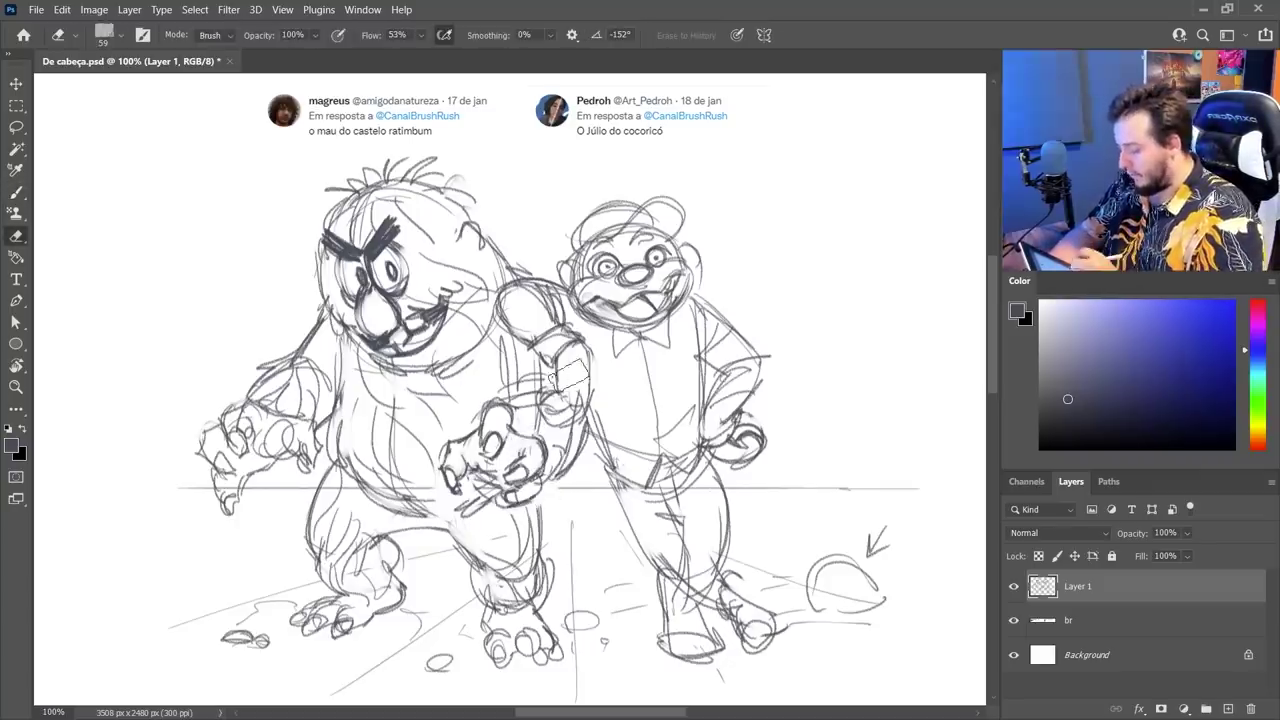
- Redraw the fingers of the large figure's hanging hand with bolder lines and trim the tip of its longest claw
key(b)
drag(239, 431, 250, 399)
drag(226, 426, 229, 435)
drag(238, 427, 246, 447)
mouse_move(248, 411)
mouse_down()
mouse_move(254, 435)
mouse_move(232, 449)
mouse_up()
mouse_move(230, 433)
mouse_down()
mouse_move(239, 457)
mouse_move(196, 452)
mouse_move(218, 500)
mouse_up()
key(e)
mouse_move(222, 500)
mouse_down()
mouse_move(238, 520)
mouse_move(230, 513)
mouse_up()
key(b)
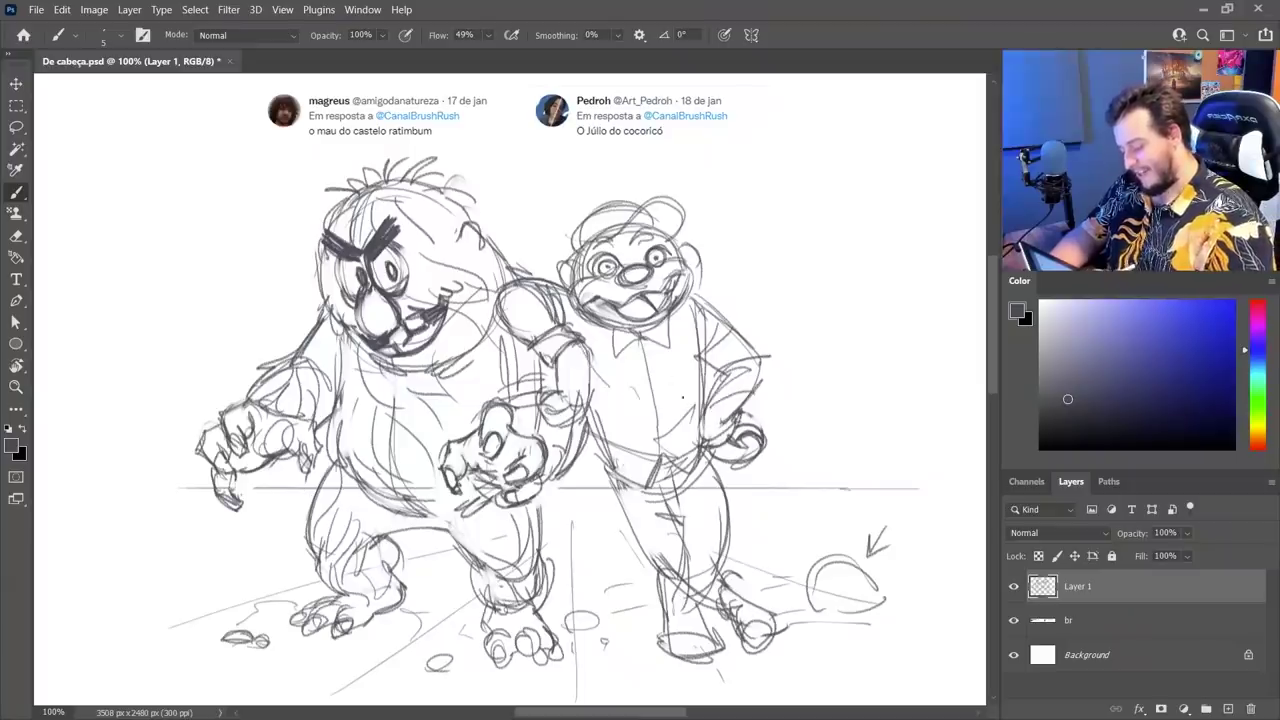
- Sketch curved straps down both sides of the second figure's torso and a rounded neckerchief below its chin
drag(593, 325, 604, 383)
drag(590, 323, 596, 403)
drag(675, 315, 702, 375)
mouse_move(625, 336)
mouse_down()
mouse_move(666, 346)
mouse_move(662, 372)
mouse_up()
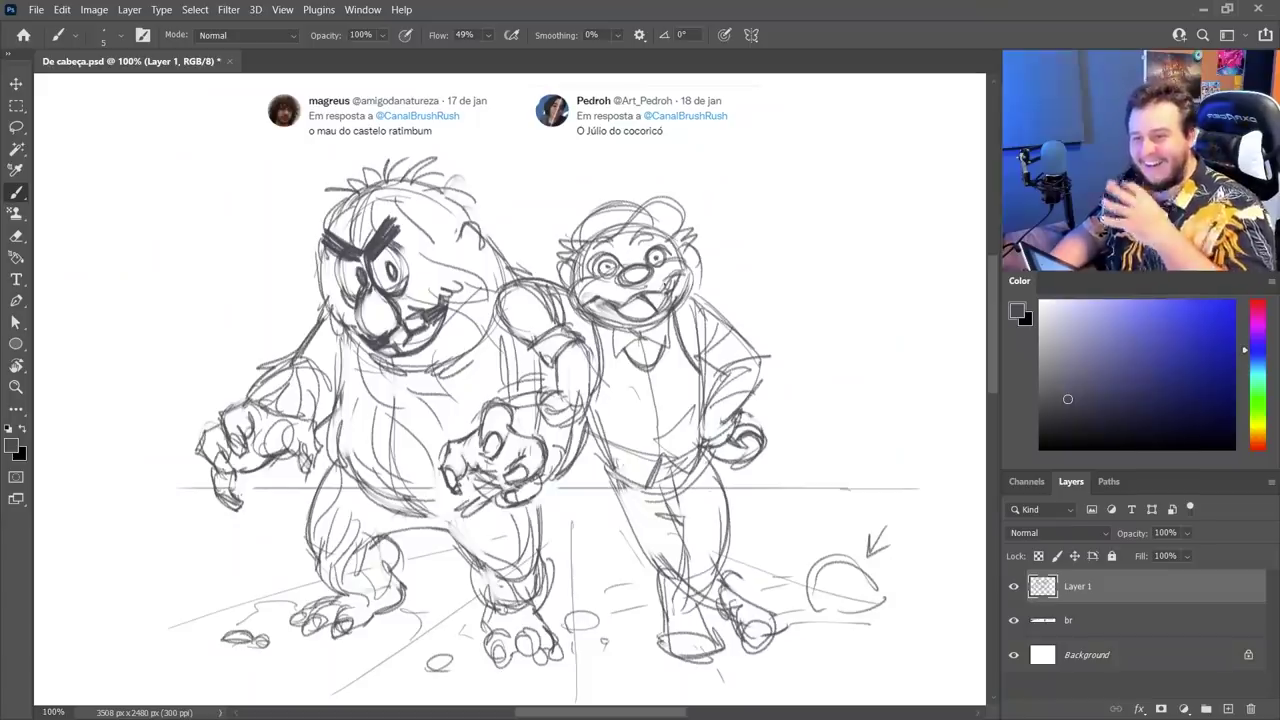
- Shift the rough sketch slightly sideways and lower Layer 1's opacity to about 43%
key(v)
drag(721, 512, 737, 500)
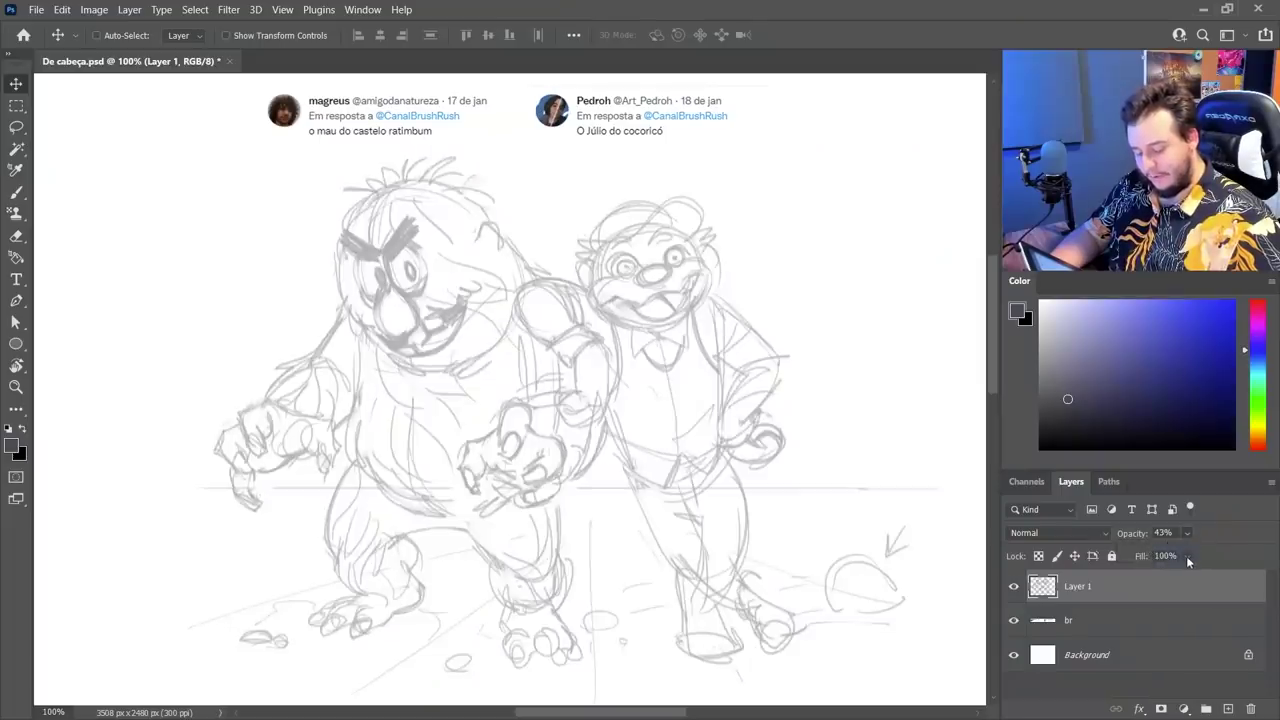
click(1187, 533)
drag(1196, 556, 1192, 556)
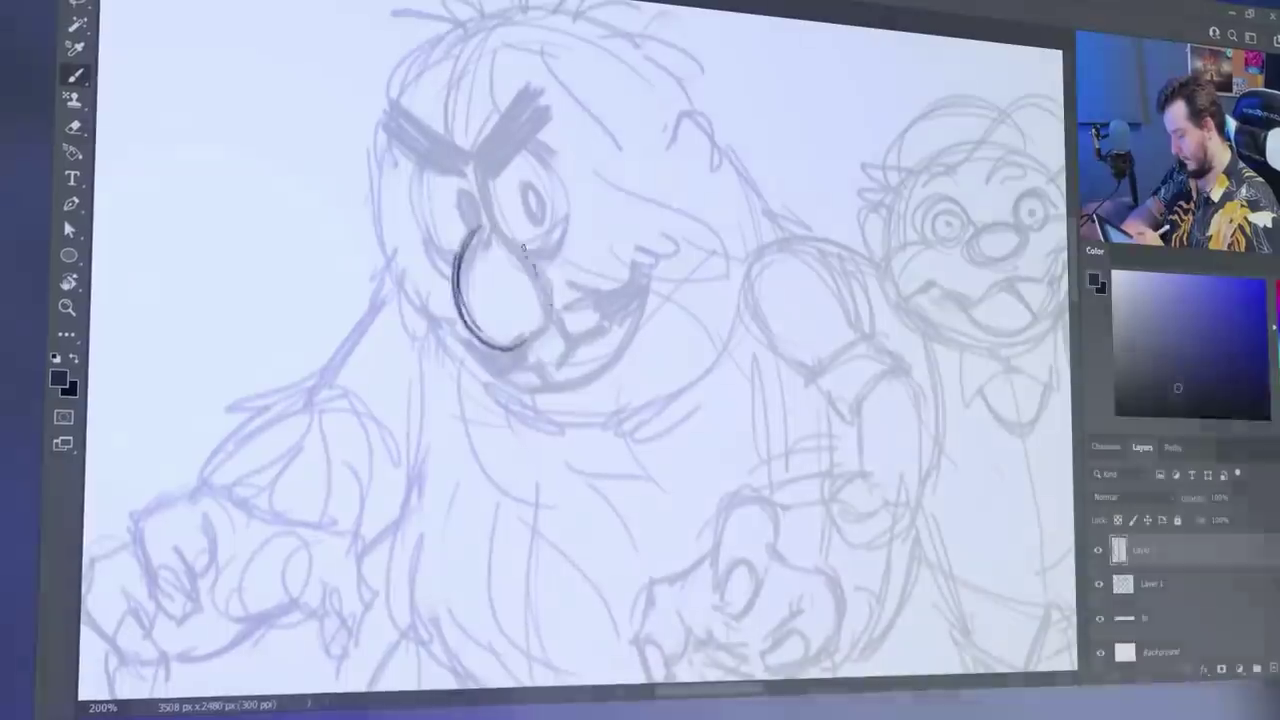
- Ink the large figure's bulbous nose with its small highlights and the two oval eyes with dark pupils on Layer 2
drag(523, 247, 520, 346)
drag(418, 172, 456, 262)
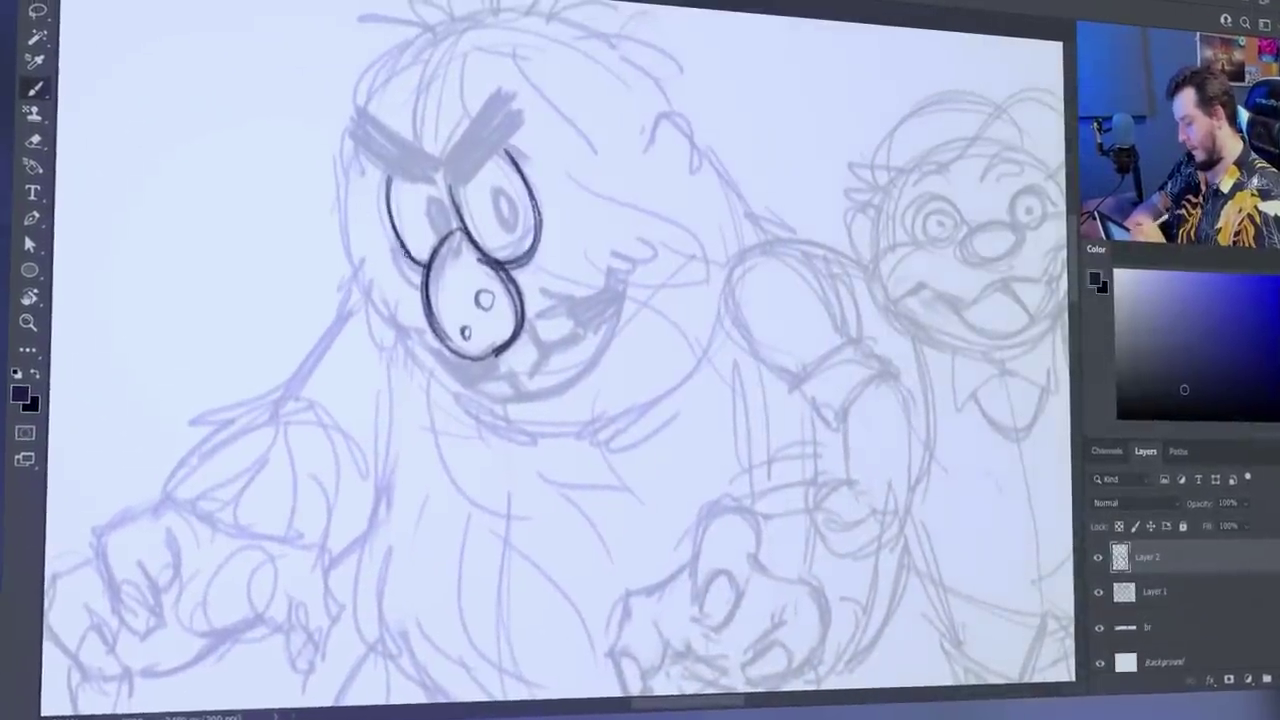
drag(466, 193, 470, 228)
drag(545, 150, 528, 262)
- Ink the large figure's thick, angry eyebrows and the outer edge of its face
drag(478, 165, 545, 105)
drag(475, 123, 418, 186)
drag(316, 130, 392, 188)
drag(312, 165, 314, 312)
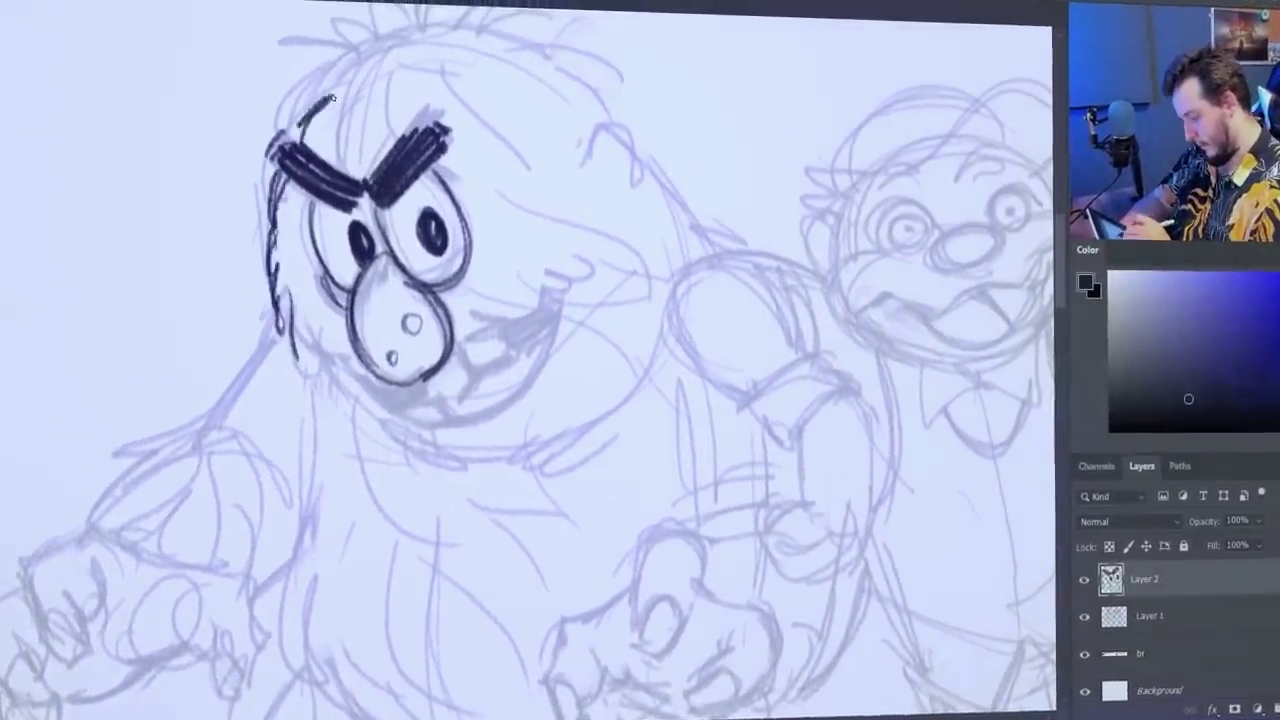
- Ink the hair tufts across the large figure's crown and the small ear on the side of its head
drag(312, 35, 372, 82)
drag(392, 68, 412, 70)
drag(430, 73, 492, 14)
drag(514, 186, 568, 203)
drag(508, 207, 580, 212)
drag(457, 76, 527, 43)
drag(512, 86, 576, 98)
- Ink the shaggy back of the large figure's head and the fur strokes on both cheeks
drag(592, 121, 674, 188)
drag(552, 165, 603, 199)
drag(538, 233, 546, 278)
drag(290, 312, 318, 364)
drag(452, 272, 530, 284)
- Ink the large figure's wide grin with its dark mouth interior, uneven teeth and creased mouth corner
drag(337, 378, 534, 300)
drag(411, 364, 457, 384)
drag(362, 422, 402, 432)
drag(500, 400, 500, 318)
drag(462, 262, 495, 275)
- Ink the furry chin and jaw contour beneath the large figure's mouth
drag(312, 340, 402, 394)
drag(438, 376, 583, 342)
drag(480, 386, 560, 352)
- Ink the shoulder line and fur strokes of the large figure's hanging arm, with dark shading at the elbow
drag(234, 276, 176, 372)
mouse_move(172, 378)
mouse_down()
mouse_move(88, 455)
mouse_move(218, 504)
mouse_up()
drag(158, 422, 112, 456)
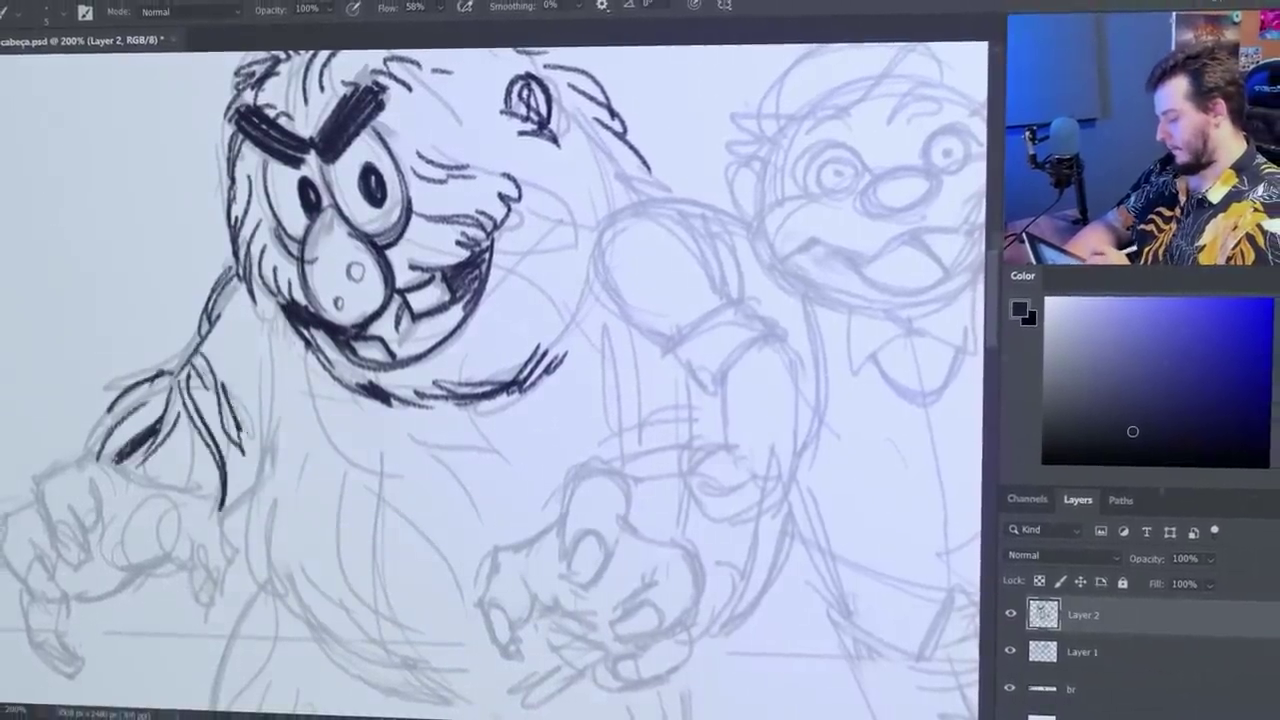
- Ink the fur contour where the large figure's hanging arm meets the side of its torso
drag(244, 284, 266, 404)
drag(250, 480, 445, 425)
drag(216, 416, 270, 396)
mouse_move(218, 418)
mouse_down()
mouse_move(246, 506)
mouse_move(181, 488)
mouse_up()
key(ctrl+d)
key(b)
- Ink the large figure's hanging hand with its curled fingers, dark nails and palm creases
drag(181, 490, 225, 540)
mouse_move(240, 450)
mouse_down()
mouse_move(264, 490)
mouse_move(340, 492)
mouse_up()
drag(344, 474, 375, 494)
drag(402, 446, 400, 515)
drag(366, 486, 378, 532)
drag(302, 408, 392, 440)
drag(350, 446, 296, 472)
- Ink long flowing fur strokes over the large figure's chest and belly, including the rounded belly contour
drag(440, 404, 396, 450)
drag(440, 372, 450, 535)
drag(452, 430, 468, 550)
mouse_move(493, 352)
mouse_down()
mouse_move(359, 227)
mouse_move(440, 330)
mouse_up()
drag(334, 342, 430, 455)
drag(332, 430, 508, 506)
drag(499, 242, 560, 302)
drag(600, 154, 638, 270)
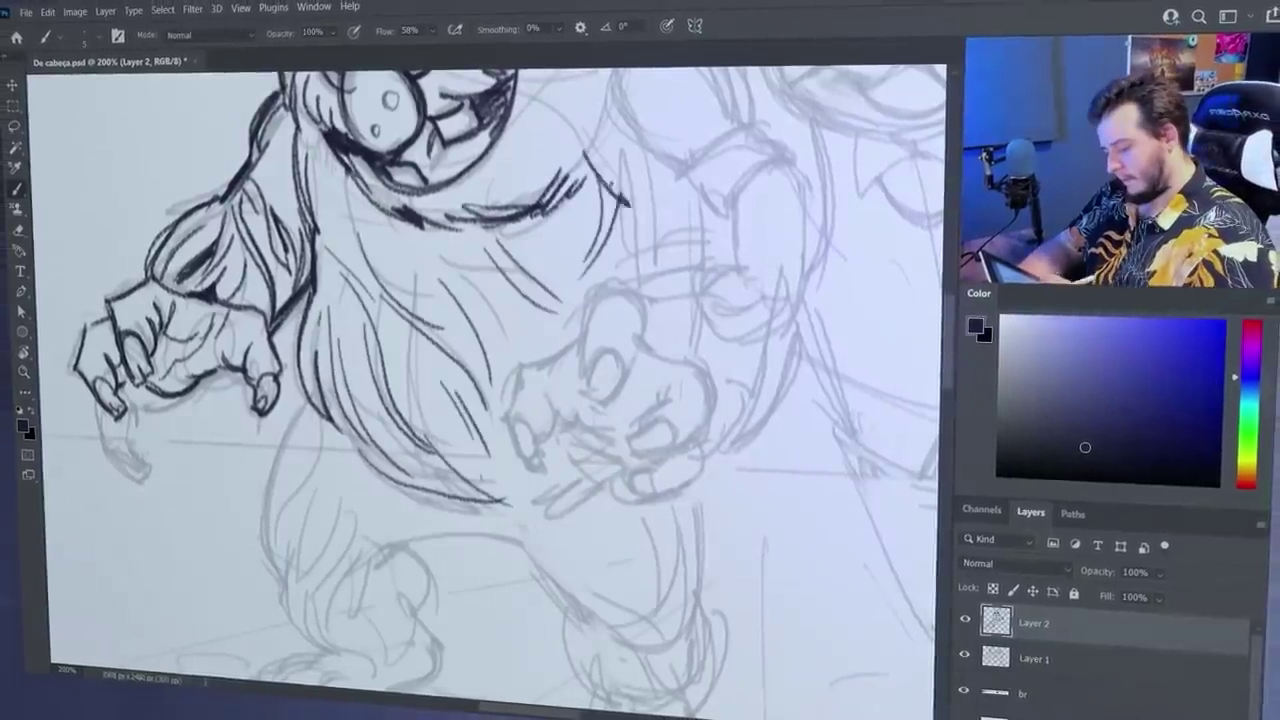
- Ink the fur and lower contour of the large figure's bent arm beside the smaller figure
drag(690, 238, 640, 272)
drag(712, 285, 646, 338)
drag(800, 350, 710, 462)
- Ink the large figure's front hand with its raised thumb, pointed fingers and nails
drag(586, 345, 638, 345)
drag(586, 382, 620, 380)
drag(690, 345, 700, 430)
drag(664, 375, 632, 450)
drag(580, 348, 516, 370)
drag(516, 372, 528, 464)
mouse_move(560, 416)
mouse_down()
mouse_move(632, 448)
mouse_move(645, 486)
mouse_up()
drag(645, 486, 692, 456)
drag(538, 532, 614, 418)
- Ink the large figure's furry legs, with dark shading at the rear ankle and the front leg's contours
drag(380, 294, 350, 452)
drag(397, 318, 354, 436)
drag(402, 354, 368, 422)
drag(354, 455, 400, 530)
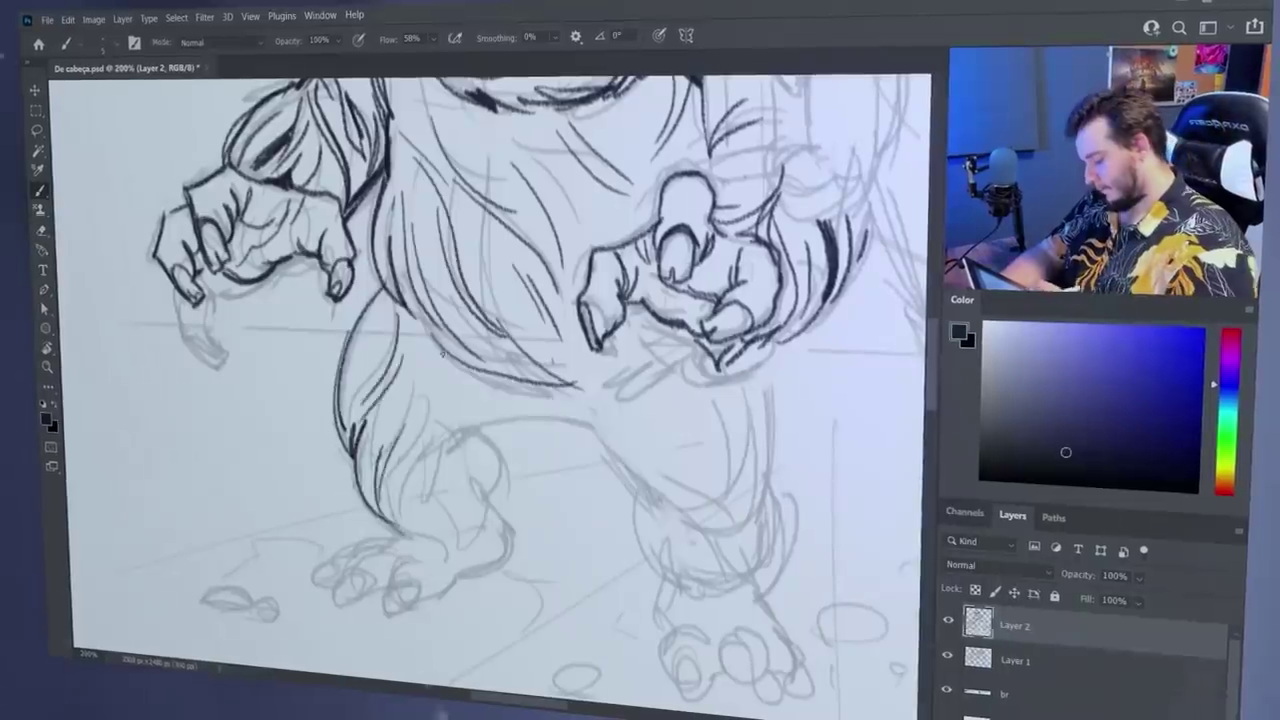
drag(480, 425, 572, 432)
drag(590, 395, 675, 520)
drag(758, 370, 760, 468)
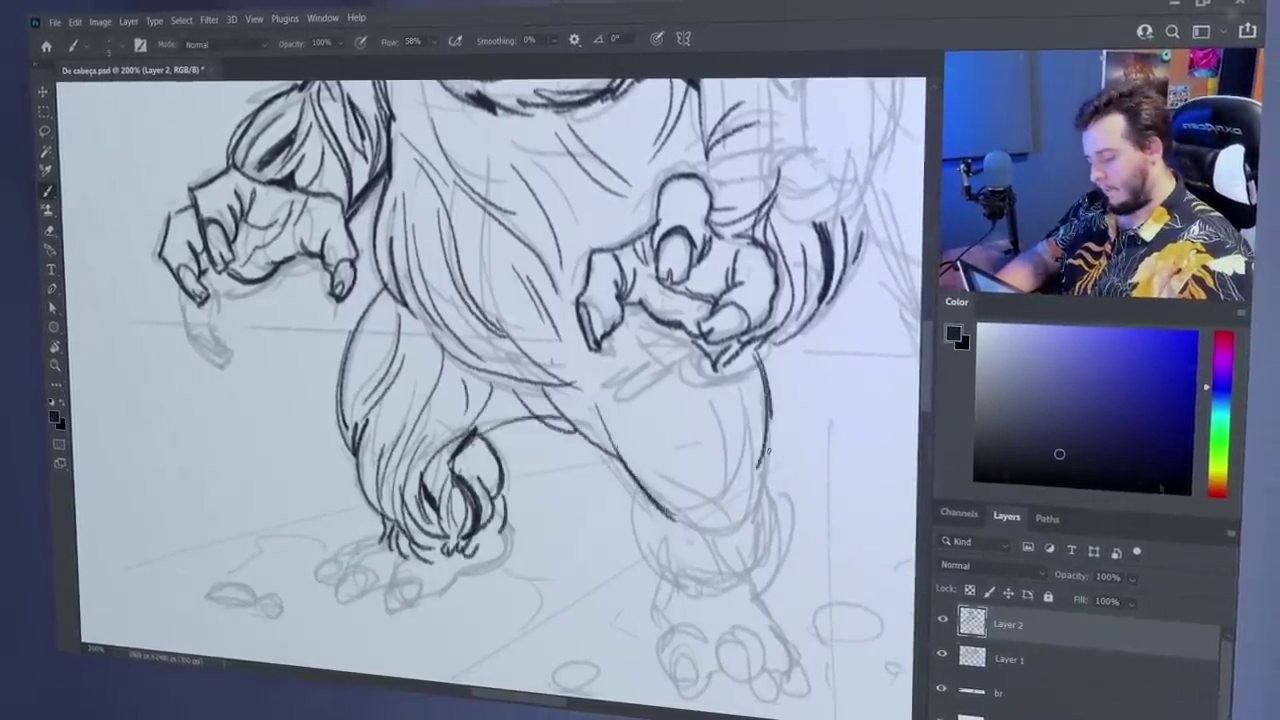
- Ink the large figure's two clawed feet and the fur cuff around the front ankle
drag(424, 576, 393, 605)
drag(393, 606, 438, 592)
drag(372, 562, 340, 592)
drag(440, 592, 511, 545)
drag(700, 560, 625, 515)
mouse_move(586, 552)
mouse_down()
mouse_move(592, 610)
mouse_move(686, 588)
mouse_up()
drag(680, 612, 712, 637)
- Ink the ground shadows, grass tufts and small stones around the large figure's feet
drag(465, 528, 540, 545)
drag(518, 575, 580, 568)
drag(485, 620, 548, 630)
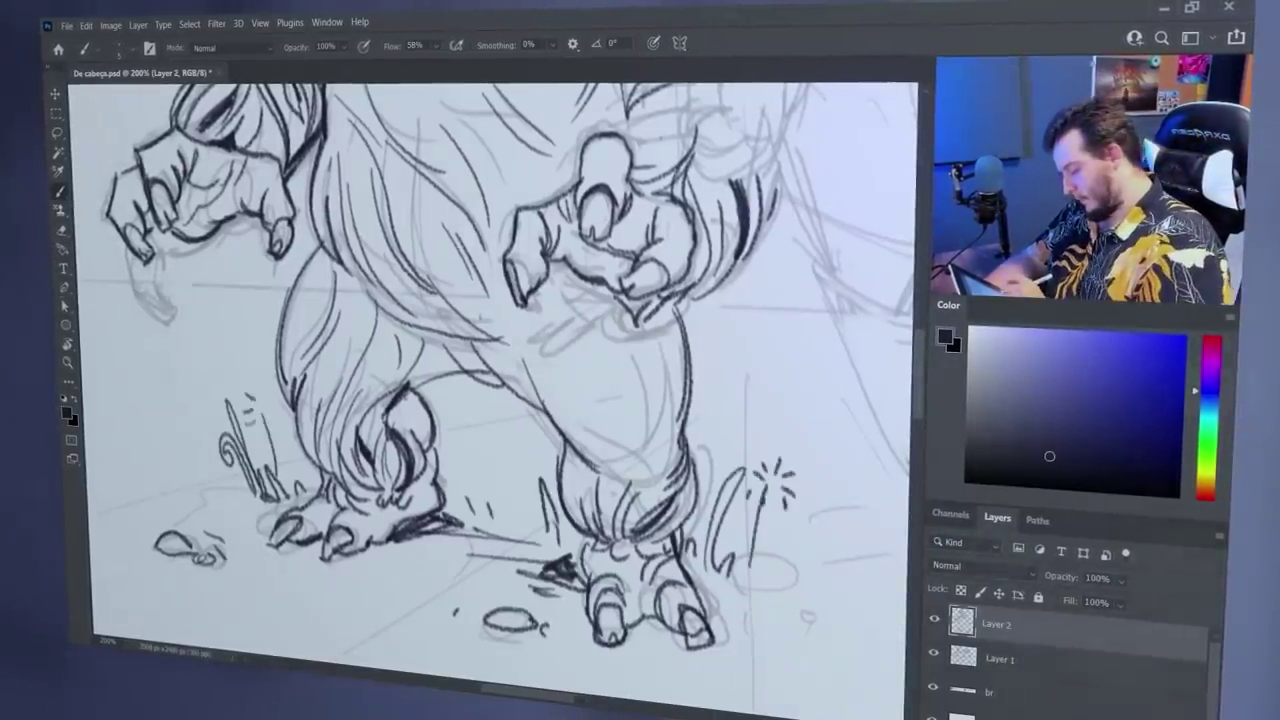
- Ink the smaller figure's oval nose, open smiling mouth and wide muzzle contour
drag(850, 350, 668, 264)
drag(768, 160, 790, 588)
drag(700, 320, 758, 304)
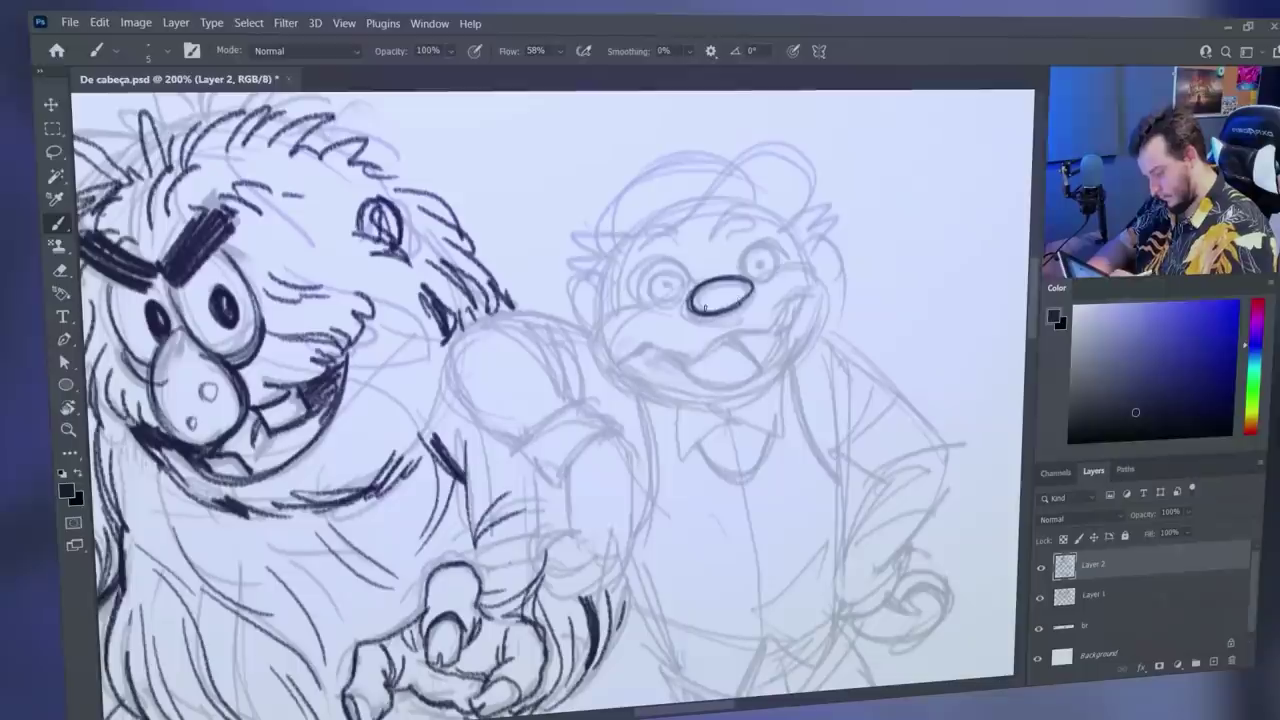
drag(643, 360, 816, 312)
mouse_move(684, 383)
mouse_down()
mouse_move(796, 345)
mouse_move(786, 366)
mouse_up()
drag(598, 322, 835, 292)
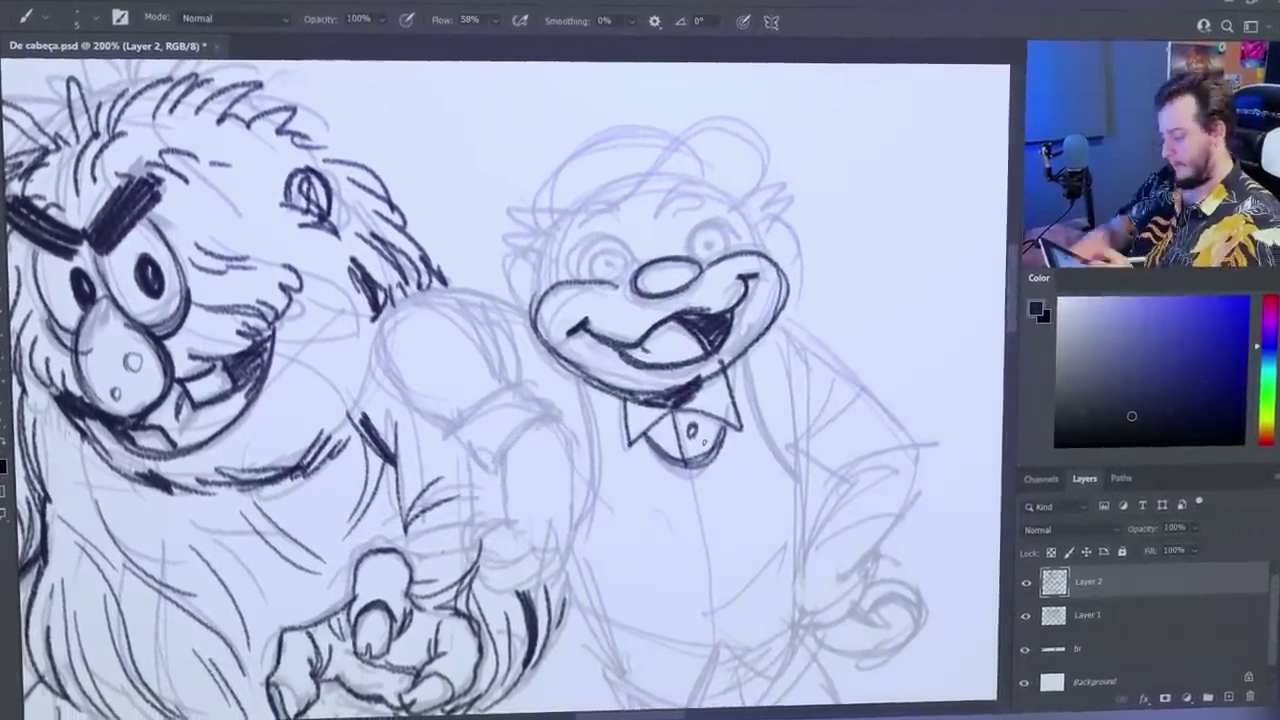
- Ink the smaller figure's round eyes with their pupils
drag(578, 275, 634, 256)
drag(690, 249, 733, 246)
drag(603, 250, 607, 249)
drag(704, 232, 712, 235)
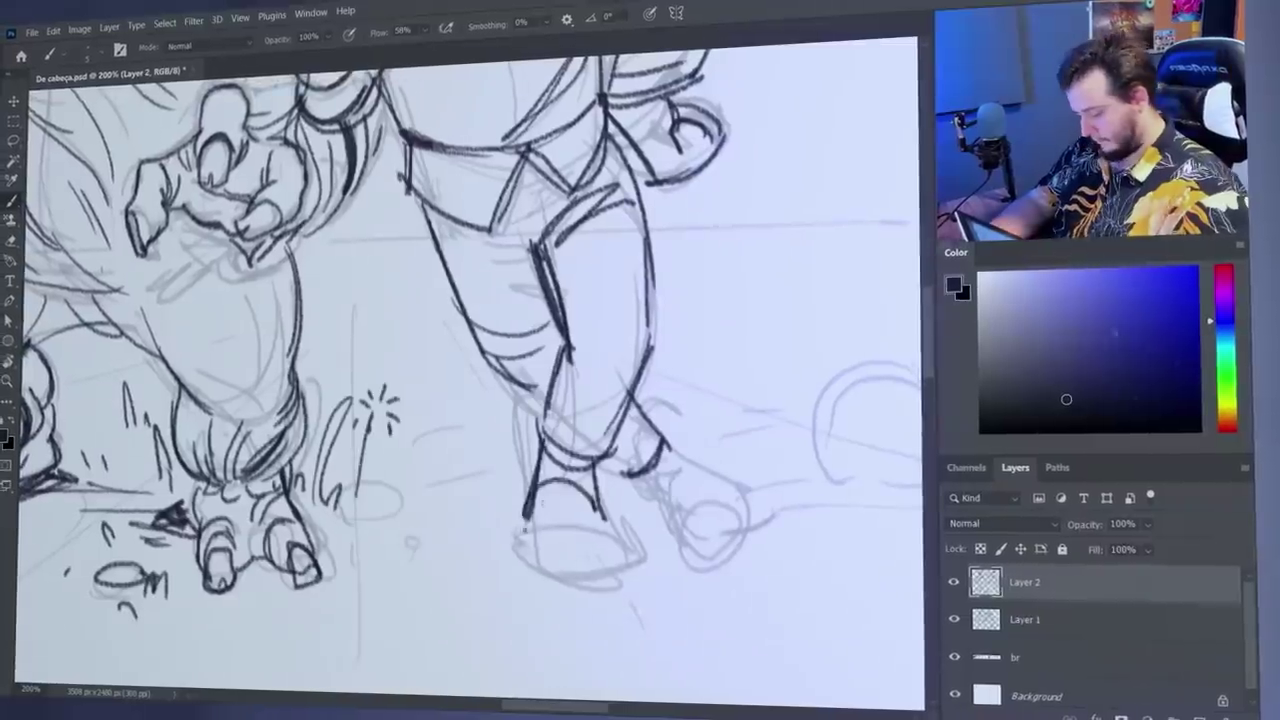
- Ink the smaller figure's ankles and sneakers with grass strokes on the ground around them
drag(535, 507, 540, 572)
drag(664, 446, 724, 480)
drag(628, 552, 672, 548)
mouse_move(518, 520)
mouse_down()
mouse_move(450, 517)
mouse_move(518, 514)
mouse_up()
drag(536, 518, 538, 520)
- Ink the swirled poop with two googly eyes on the ground beside the smaller figure
mouse_move(596, 378)
mouse_down()
mouse_move(626, 383)
mouse_move(646, 360)
mouse_up()
drag(620, 346, 685, 391)
drag(580, 400, 690, 440)
drag(535, 470, 695, 468)
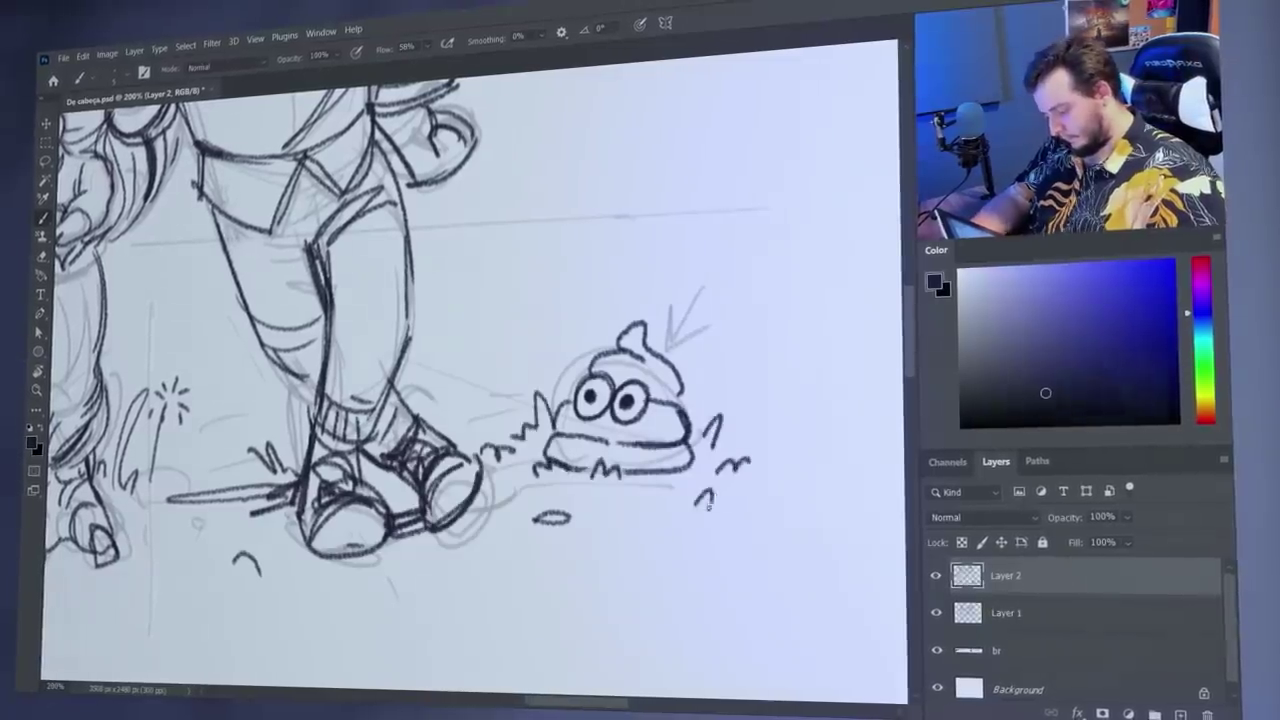
- Toggle the rough sketch on Layer 1 to check the whole inked drawing, and reselect Layer 2
key(ctrl+minus)
click(946, 613)
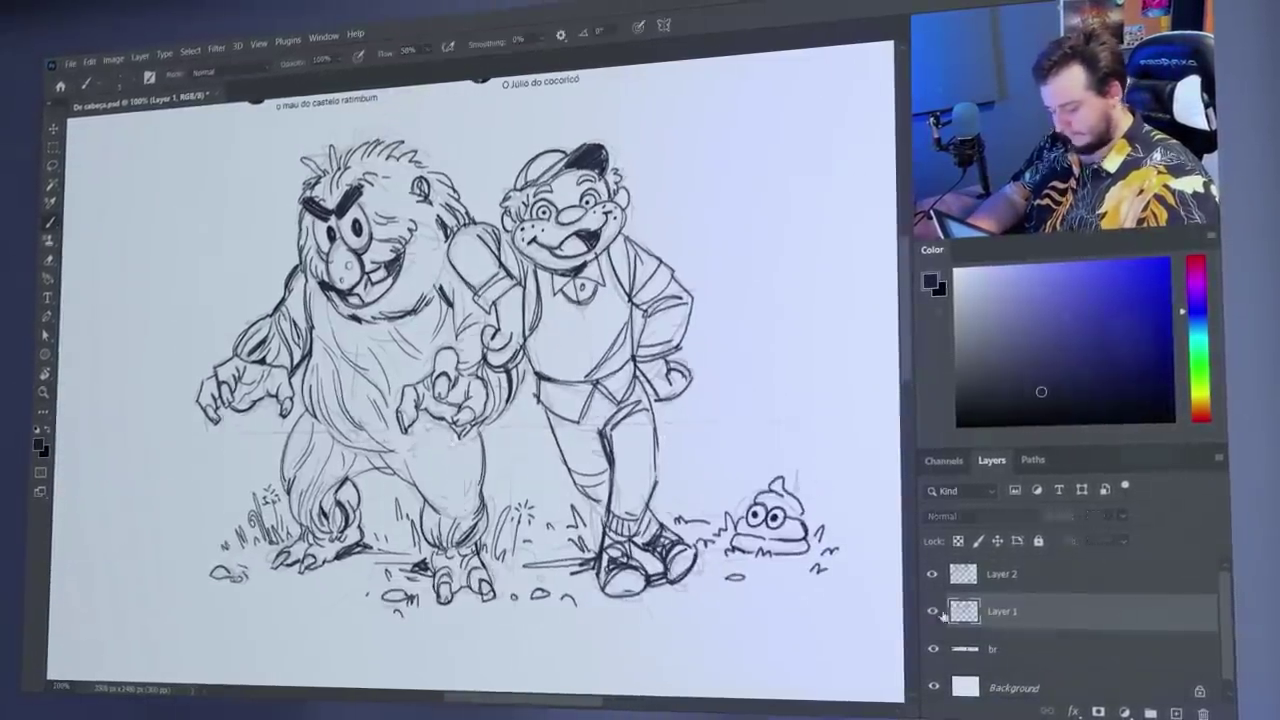
click(936, 612)
click(1002, 575)
- Add solid dark shadows beneath the large figure's front hand and in the fold beside its chest
key(ctrl+plus)
drag(486, 462, 514, 438)
drag(480, 300, 495, 498)
drag(476, 342, 518, 384)
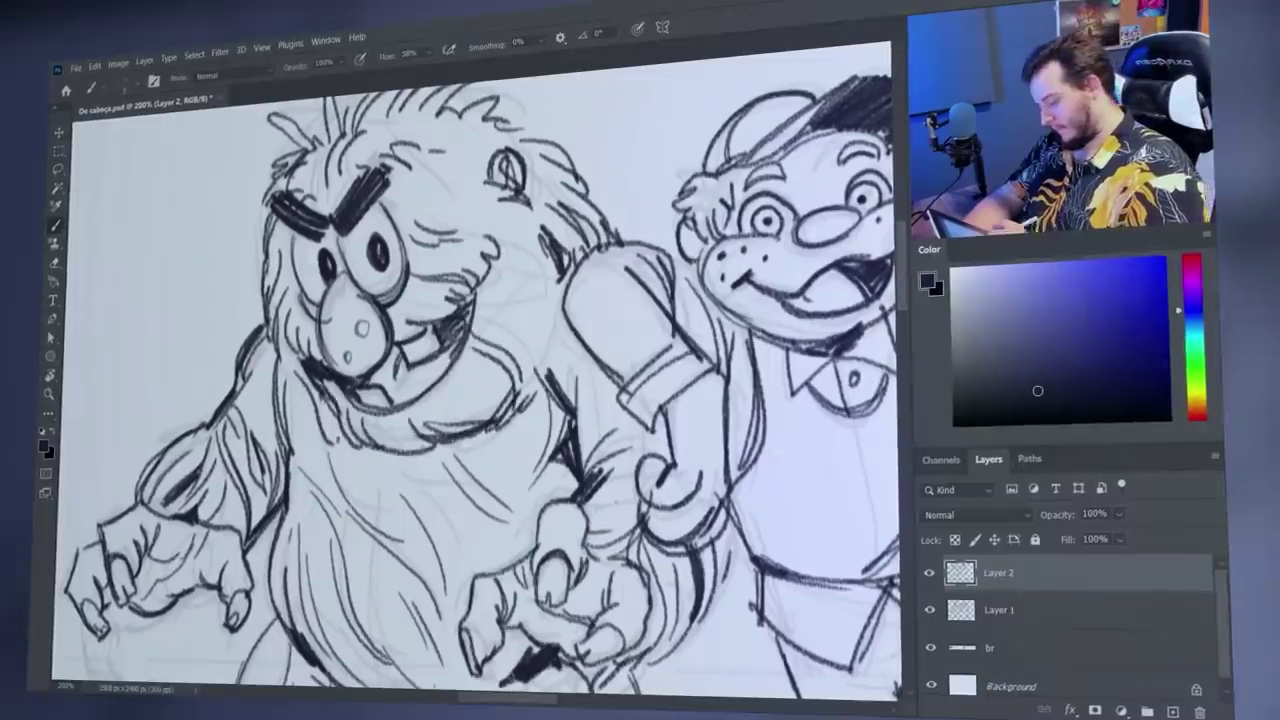
- Add loose fur tufts to the large figure's shoulder and hanging arm
drag(262, 238, 242, 256)
drag(225, 328, 260, 326)
drag(608, 222, 654, 230)
drag(450, 330, 490, 432)
- Add taller hair tufts to the large figure's head and extra fur strokes below its face, and save the document
drag(391, 212, 426, 154)
key(e)
key(b)
drag(362, 240, 356, 172)
drag(480, 400, 529, 338)
mouse_move(476, 204)
mouse_down()
mouse_move(434, 318)
mouse_move(400, 352)
mouse_up()
mouse_move(456, 394)
mouse_down()
mouse_move(518, 430)
mouse_move(528, 360)
mouse_up()
drag(600, 480, 483, 324)
key(z)
alt+click(370, 368)
key(ctrl+s)
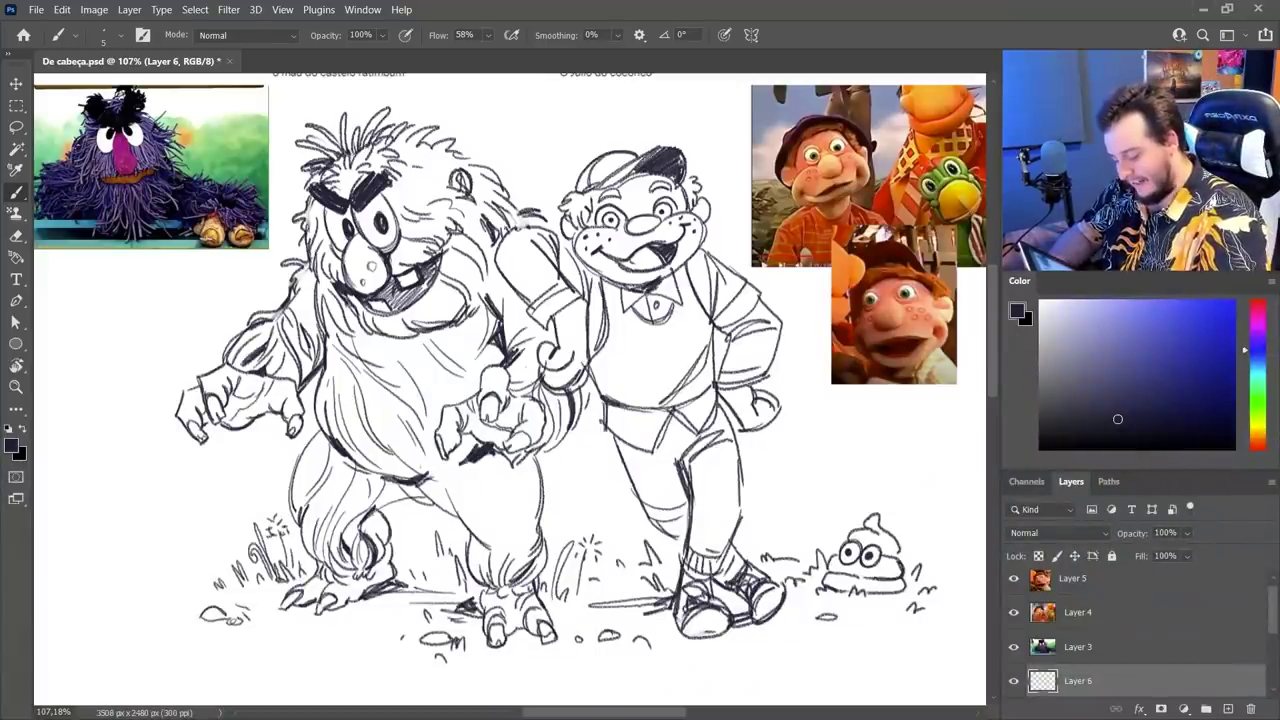
- Nudge the lower reference photo on Layer 5 slightly and select Layer 6
key(v)
mouse_move(879, 304)
mouse_down()
mouse_move(856, 274)
mouse_move(875, 298)
mouse_up()
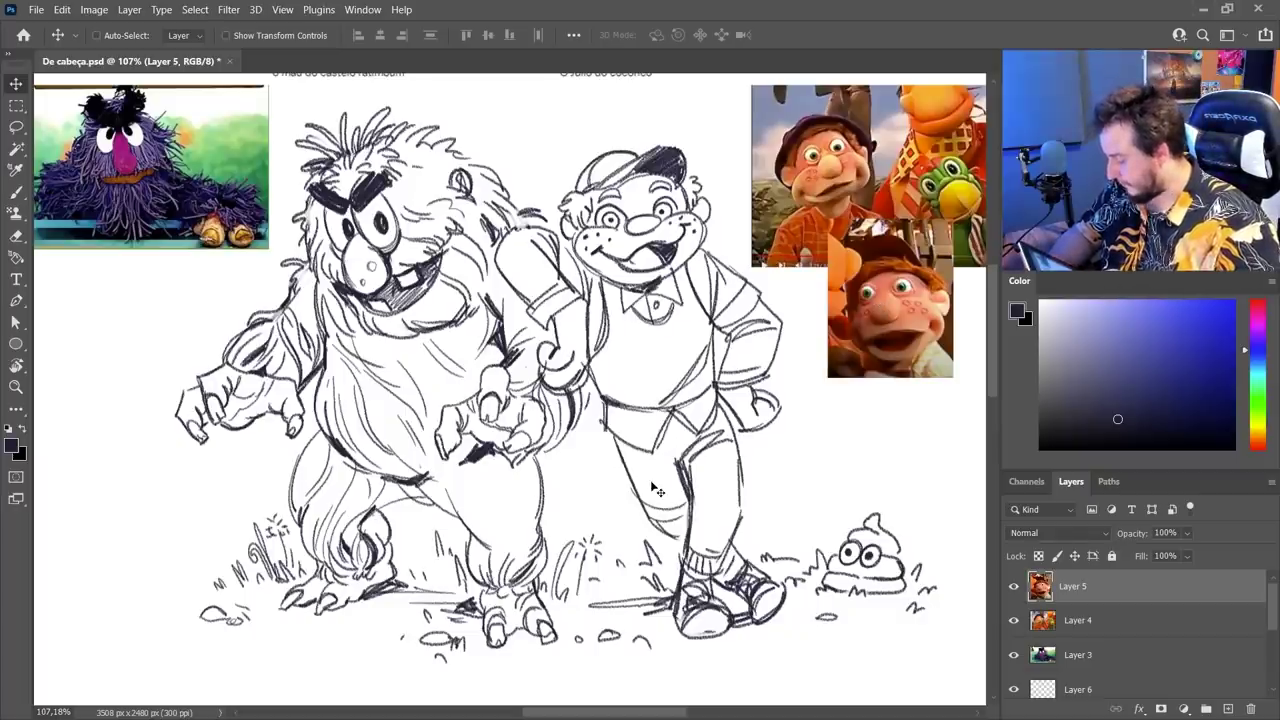
click(1085, 684)
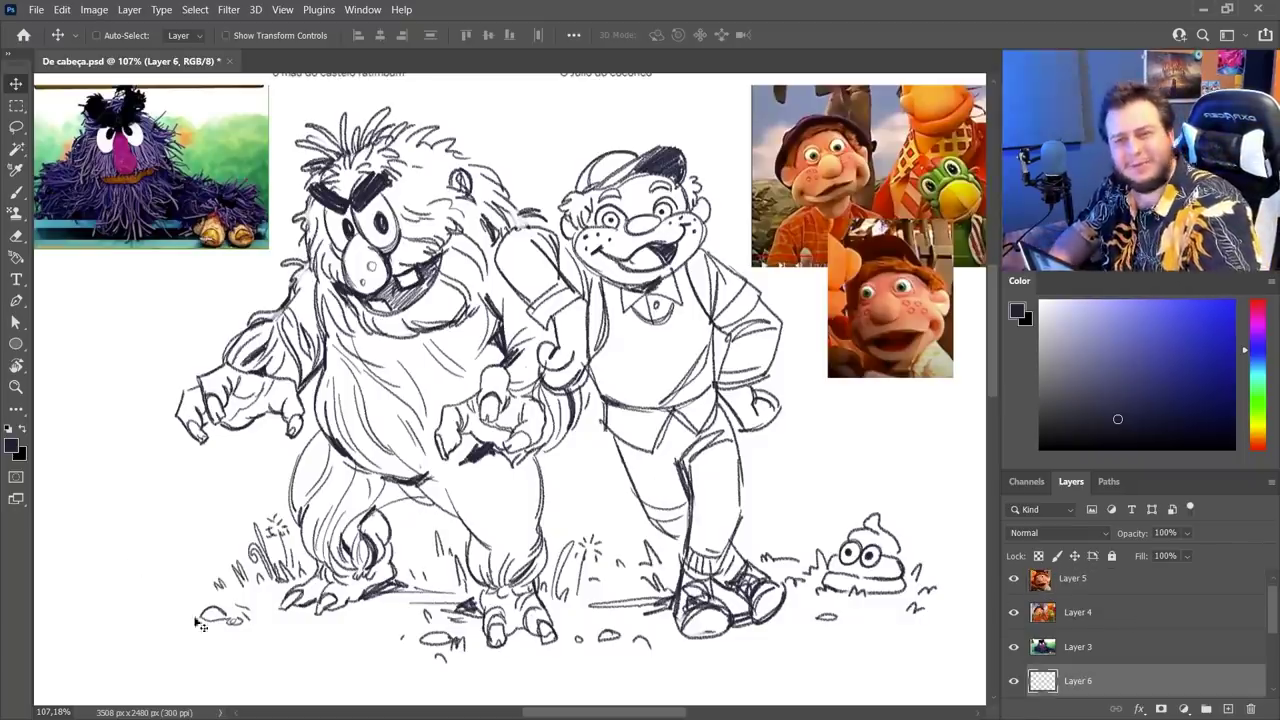
- Paint over the large figure's eyebrows on Layer 2 with much larger, thick dark shapes using the brush
ctrl+click(360, 200)
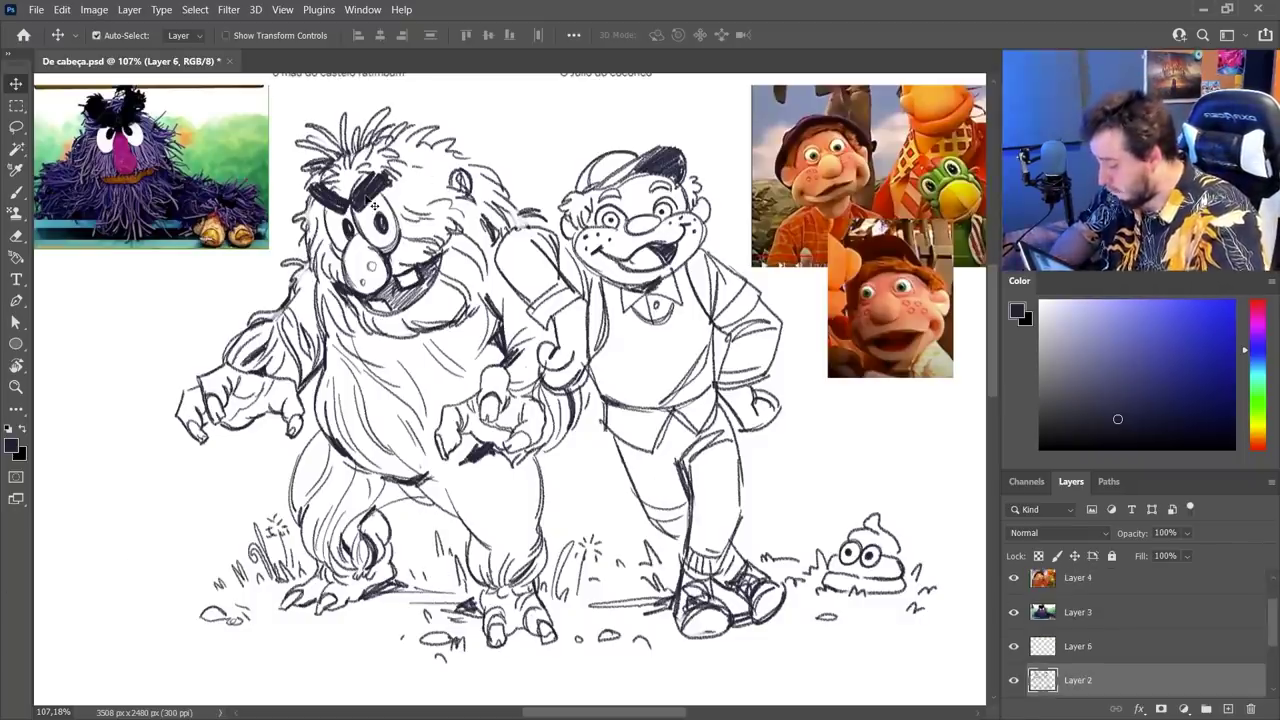
key(b)
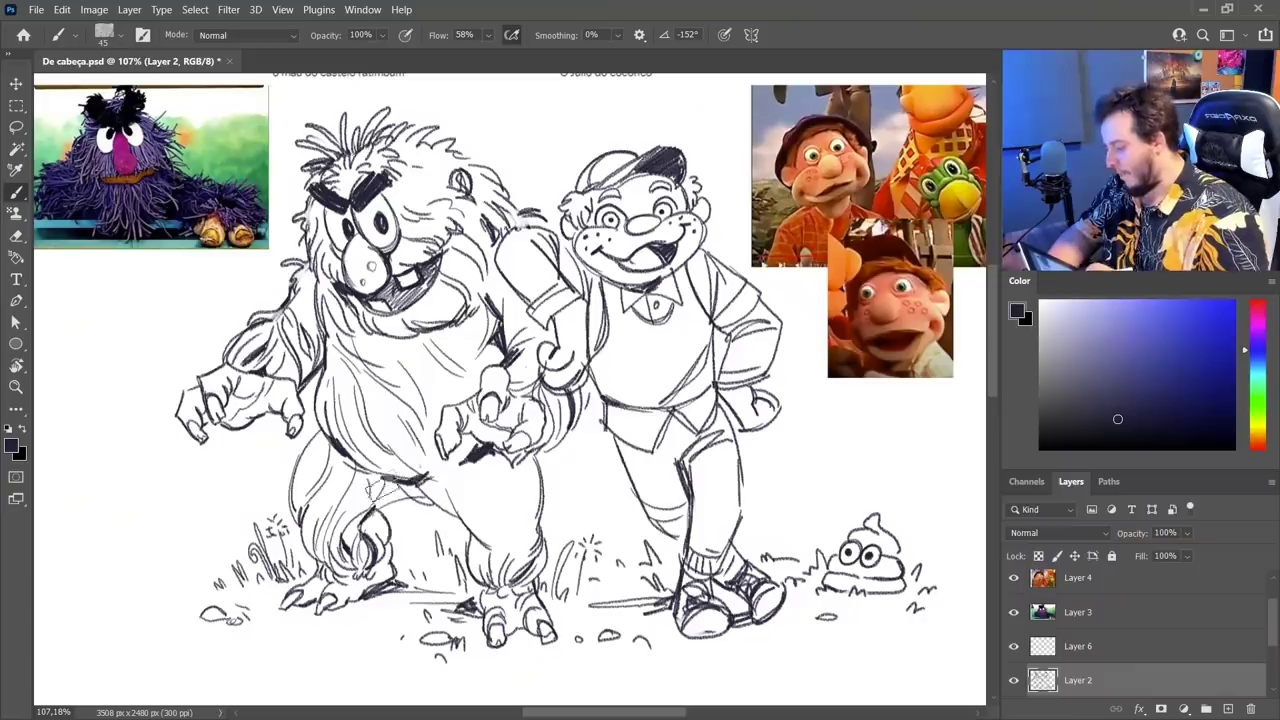
mouse_move(390, 142)
mouse_down()
mouse_move(362, 182)
mouse_move(376, 188)
mouse_move(354, 206)
mouse_up()
mouse_move(325, 158)
mouse_down()
mouse_move(290, 185)
mouse_move(365, 204)
mouse_up()
- Erase the large figure's old pupils and redraw them as solid dark shapes directly under the brows with a smaller brush
right_click(490, 434)
drag(613, 266, 601, 266)
key(Return)
key(e)
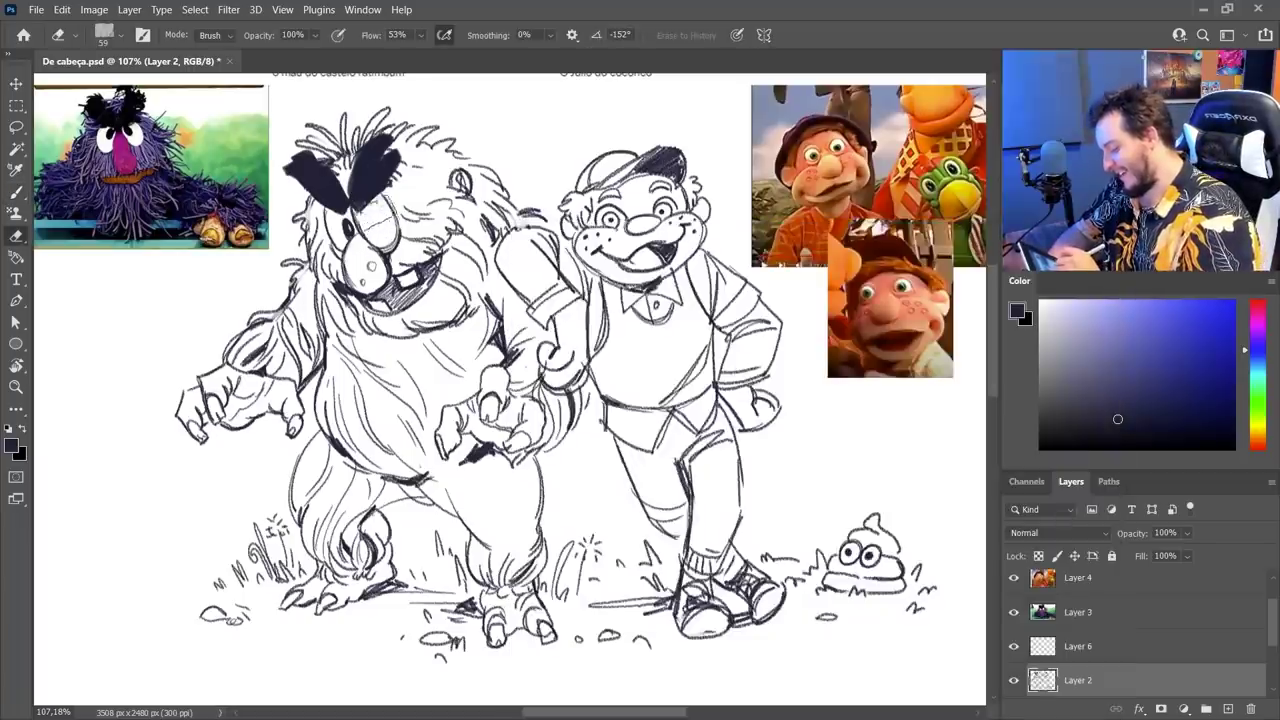
right_click(372, 212)
drag(478, 220, 467, 221)
key(Return)
mouse_move(350, 218)
mouse_down()
mouse_move(346, 238)
mouse_move(370, 208)
mouse_move(343, 224)
mouse_move(352, 218)
mouse_move(350, 248)
mouse_move(410, 268)
mouse_up()
key(b)
key(e)
key(b)
key(e)
key(b)
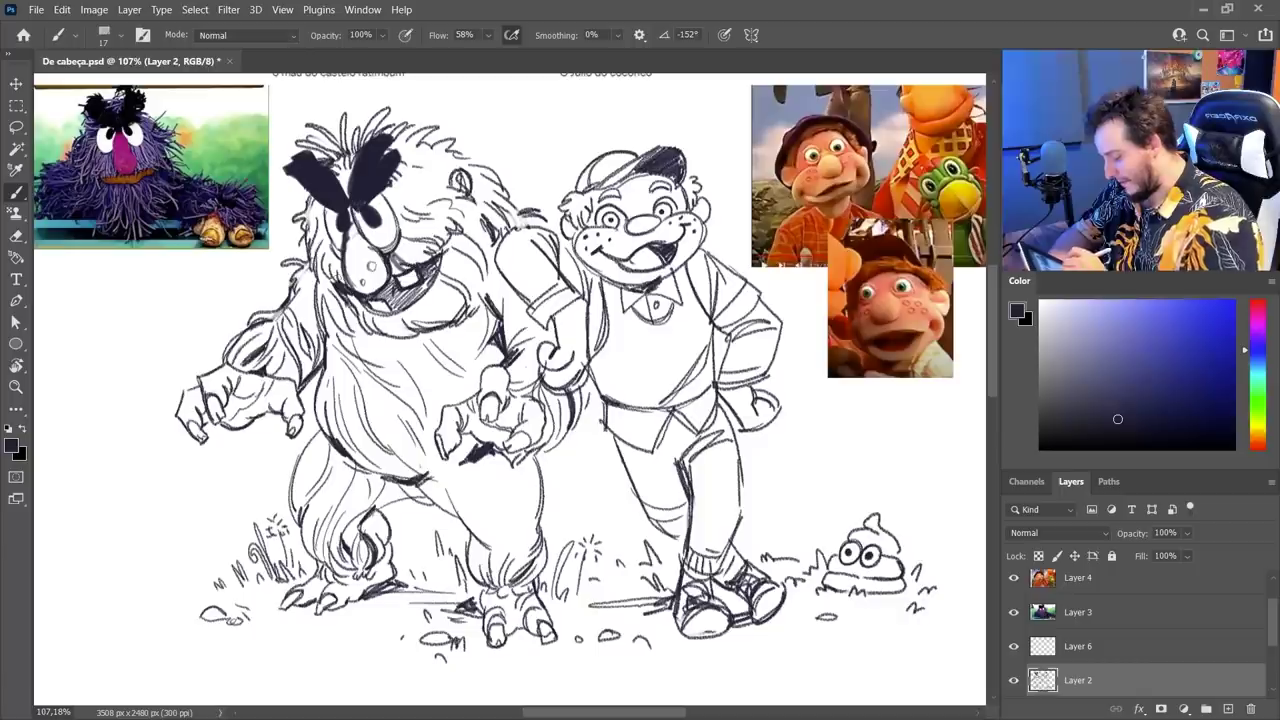
- Erase the fur line under the large figure's chin and redraw a thick curved jaw contour below the mouth
key(e)
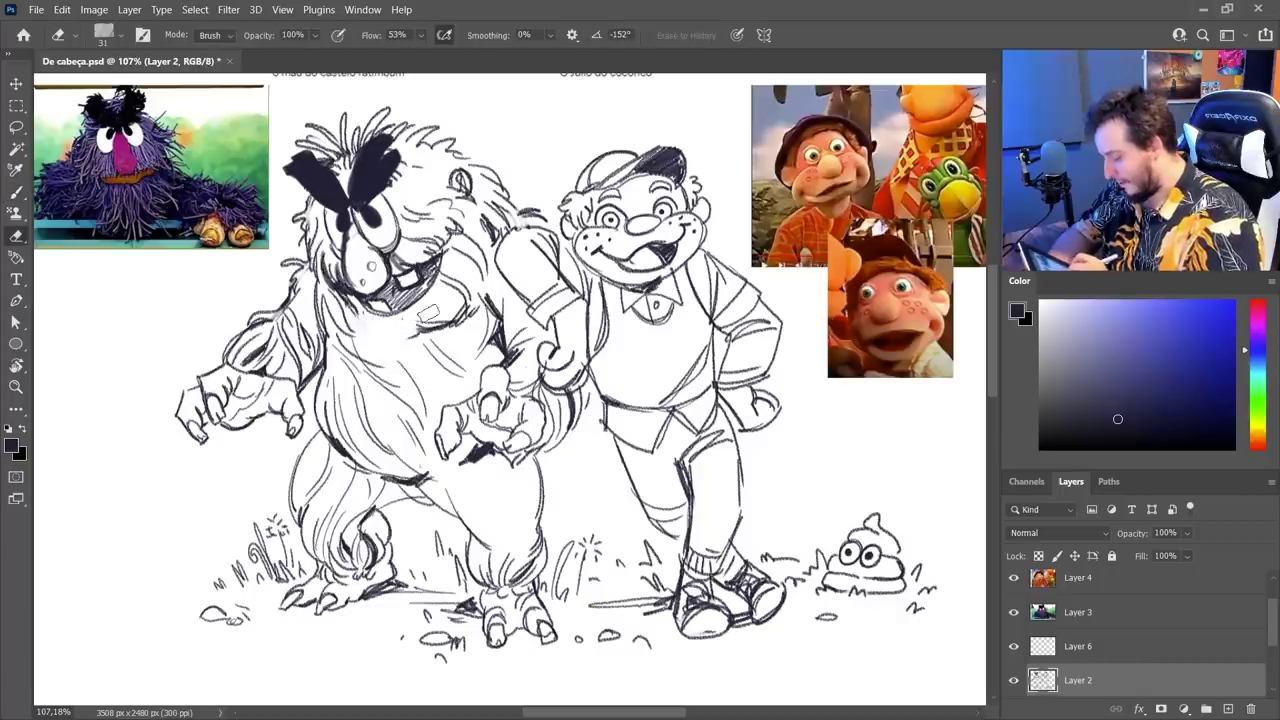
key(b)
mouse_move(454, 252)
mouse_down()
mouse_move(418, 332)
mouse_move(362, 340)
mouse_up()
key(e)
key(b)
mouse_move(390, 296)
mouse_down()
mouse_move(344, 332)
mouse_move(438, 318)
mouse_up()
key(e)
mouse_move(456, 274)
mouse_down()
mouse_move(416, 331)
mouse_move(405, 395)
mouse_up()
key(b)
key(e)
key(b)
- Draw a fringe of thick fur strokes hanging from the large figure's jaw onto its chest
drag(392, 342, 405, 392)
drag(376, 348, 385, 388)
drag(350, 330, 362, 375)
drag(340, 305, 345, 370)
drag(365, 355, 380, 390)
drag(410, 338, 424, 378)
mouse_move(430, 330)
mouse_down()
mouse_move(432, 378)
mouse_move(446, 366)
mouse_up()
mouse_move(472, 308)
mouse_down()
mouse_move(462, 354)
mouse_move(466, 334)
mouse_up()
drag(492, 270, 478, 310)
mouse_move(468, 258)
mouse_down()
mouse_move(460, 290)
mouse_move(492, 286)
mouse_up()
- Thicken the fur strokes between the large figure's jaw and the shoulder of its hanging arm
drag(330, 292, 322, 304)
drag(502, 264, 490, 276)
drag(330, 278, 318, 306)
drag(322, 288, 296, 312)
drag(310, 268, 288, 302)
- Add thick fur strokes to the large figure's cheeks and the side of its head near the ear
drag(474, 222, 456, 246)
drag(446, 212, 434, 228)
drag(444, 198, 416, 210)
drag(414, 190, 400, 202)
drag(410, 176, 398, 206)
drag(452, 172, 418, 184)
drag(318, 213, 304, 230)
drag(321, 218, 303, 236)
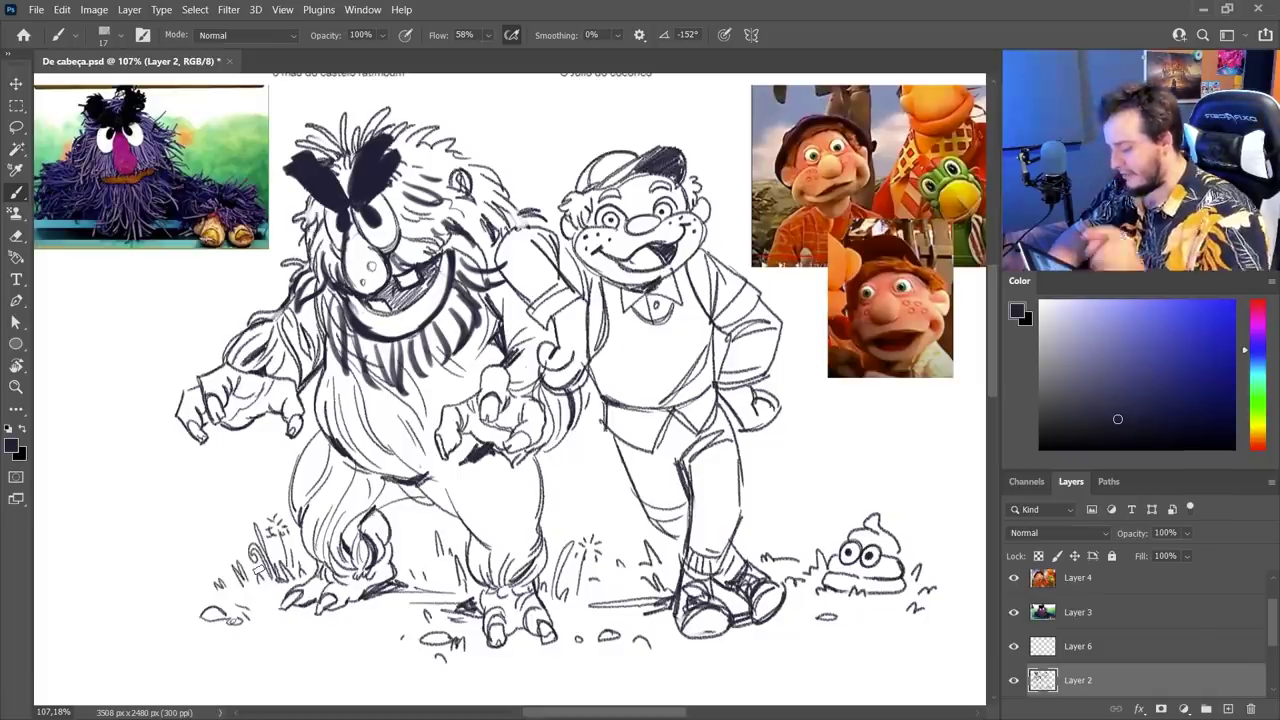
- Extend the large figure's beard fringe and add more fur strokes around its eyes, forehead and brows
drag(433, 369, 423, 386)
mouse_move(460, 352)
mouse_down()
mouse_move(432, 384)
mouse_move(450, 376)
mouse_up()
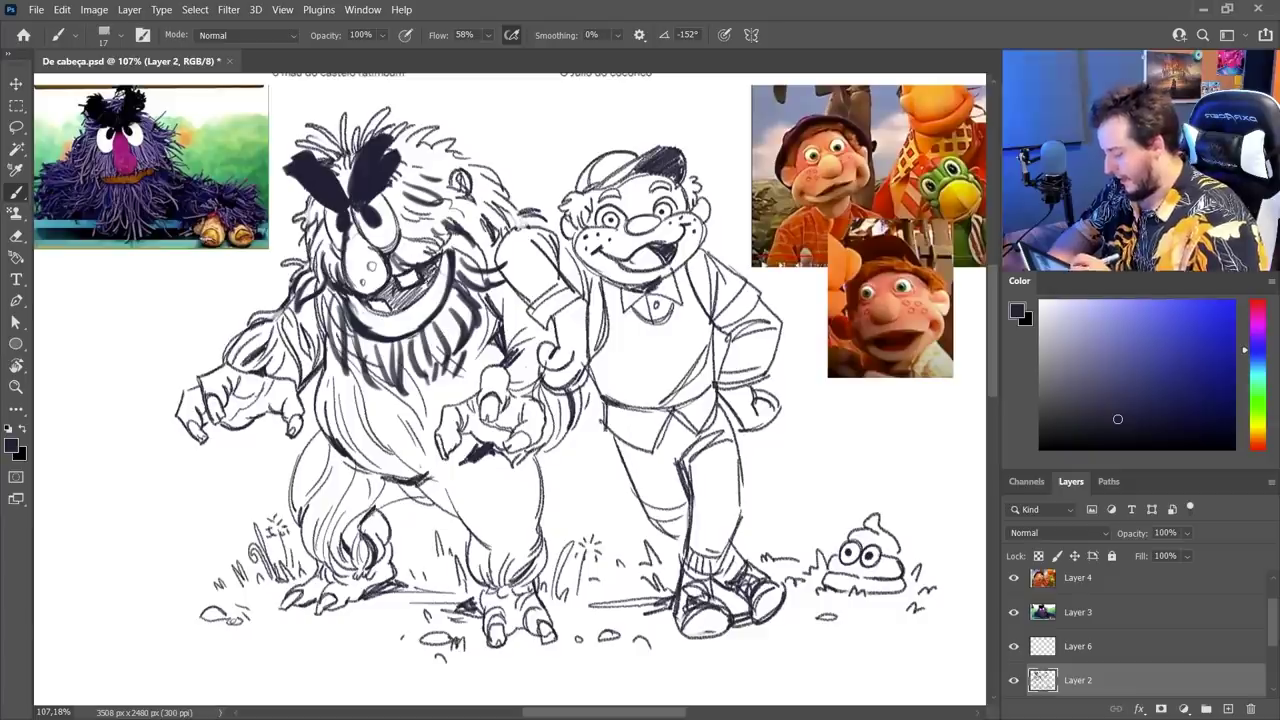
mouse_move(411, 238)
mouse_down()
mouse_move(428, 250)
mouse_move(436, 232)
mouse_up()
drag(326, 240, 321, 278)
drag(414, 230, 394, 214)
drag(394, 195, 418, 214)
drag(407, 158, 431, 166)
drag(416, 156, 452, 174)
mouse_move(350, 164)
mouse_down()
mouse_move(335, 180)
mouse_move(350, 180)
mouse_move(380, 130)
mouse_up()
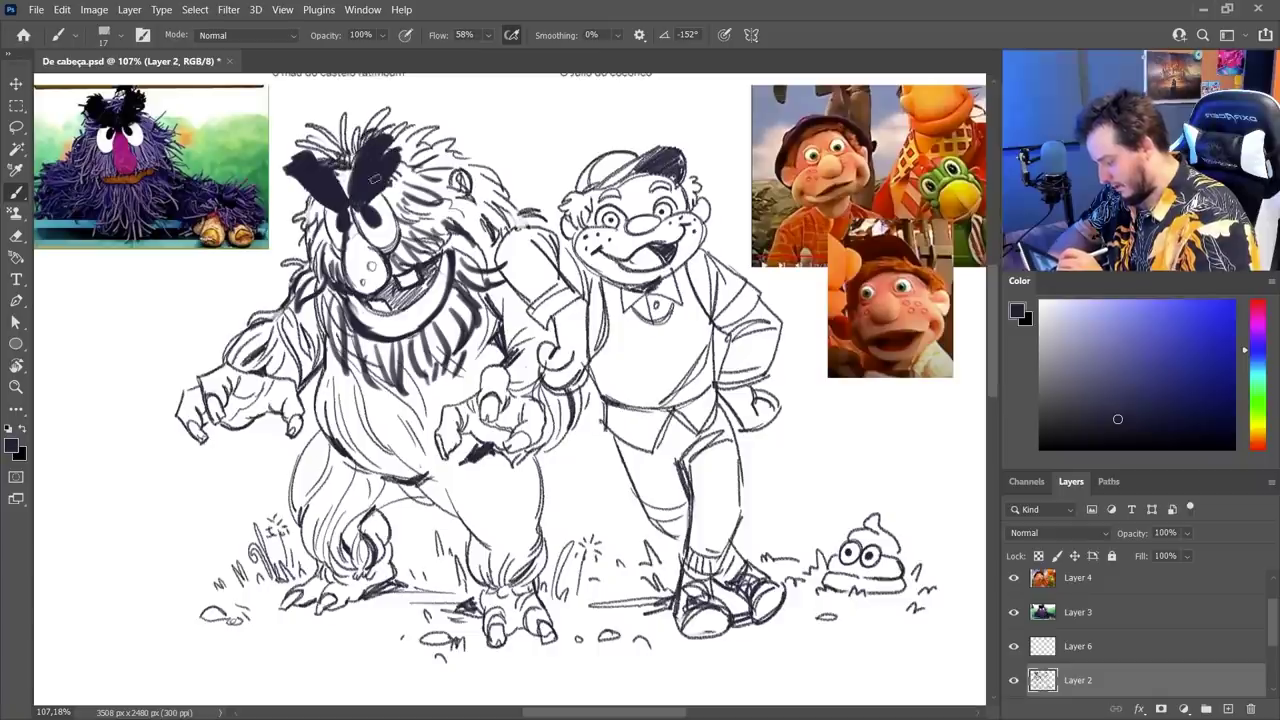
- Add fur strokes to the large figure's chest and fill the inside of its open mouth with solid dark ink
drag(368, 436, 400, 474)
drag(366, 398, 384, 442)
mouse_move(378, 404)
mouse_down()
mouse_move(390, 466)
mouse_move(414, 478)
mouse_up()
mouse_move(402, 278)
mouse_down()
mouse_move(414, 287)
mouse_move(402, 288)
mouse_up()
drag(398, 268, 432, 290)
mouse_move(426, 266)
mouse_down()
mouse_move(384, 298)
mouse_move(424, 312)
mouse_move(414, 302)
mouse_up()
- Carve the teeth out of the large figure's dark mouth with the eraser at 18 px
key(e)
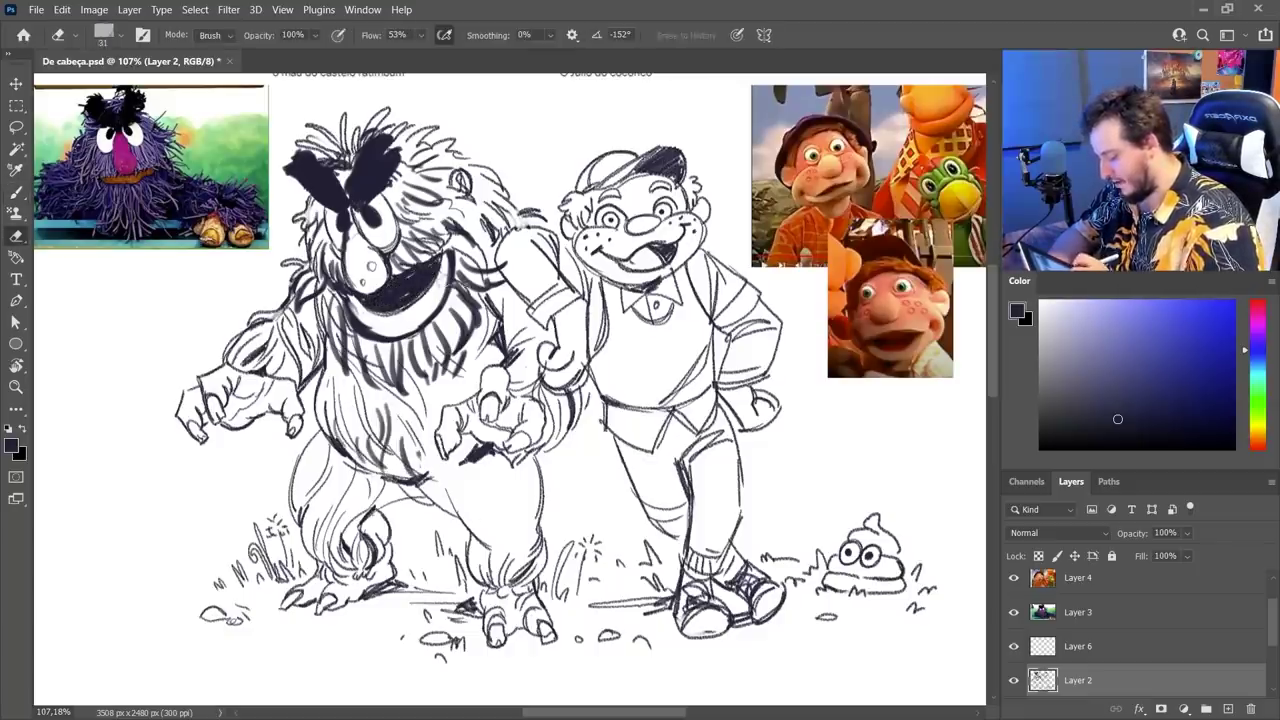
right_click(446, 284)
drag(550, 265, 543, 265)
mouse_move(410, 294)
mouse_down()
mouse_move(428, 281)
mouse_move(370, 300)
mouse_move(378, 310)
mouse_move(362, 300)
mouse_move(390, 314)
mouse_move(422, 280)
mouse_move(410, 300)
mouse_move(368, 308)
mouse_move(390, 327)
mouse_up()
key(b)
key(e)
key(b)
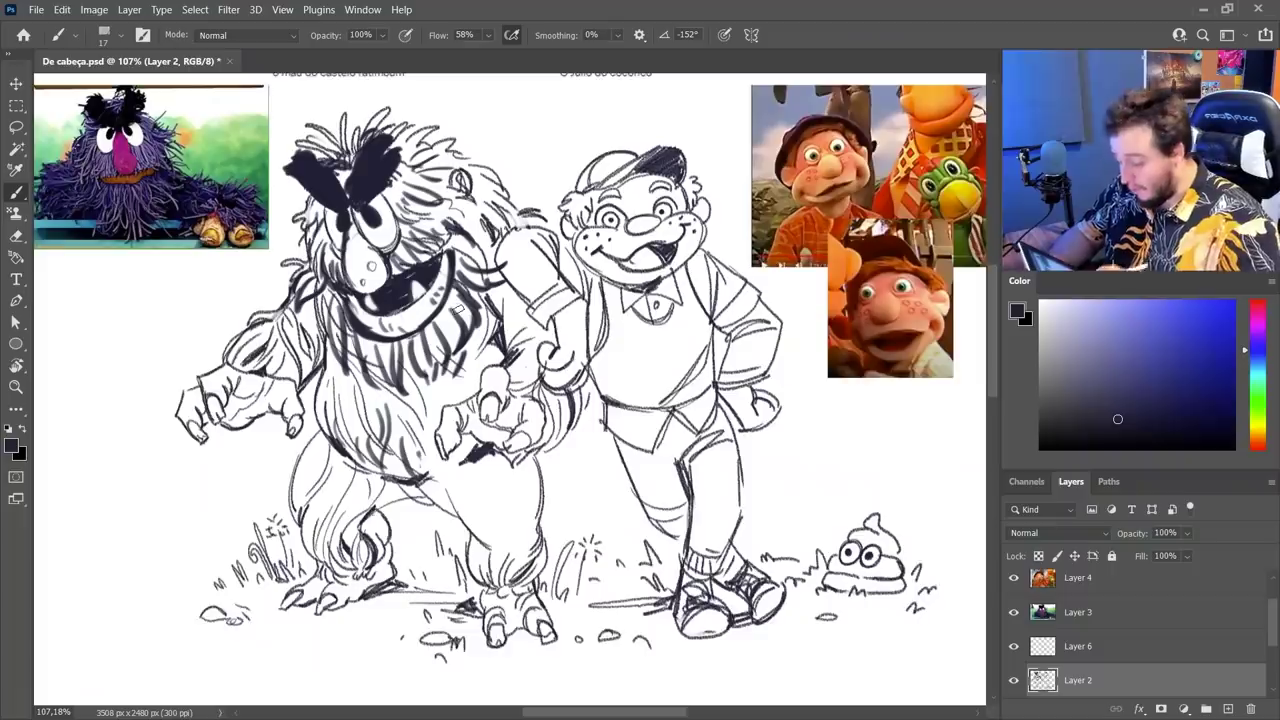
- Erase the nose, mouth, freckles and lower eyes from the capped boy's face with a soft eraser brush
drag(715, 451, 675, 463)
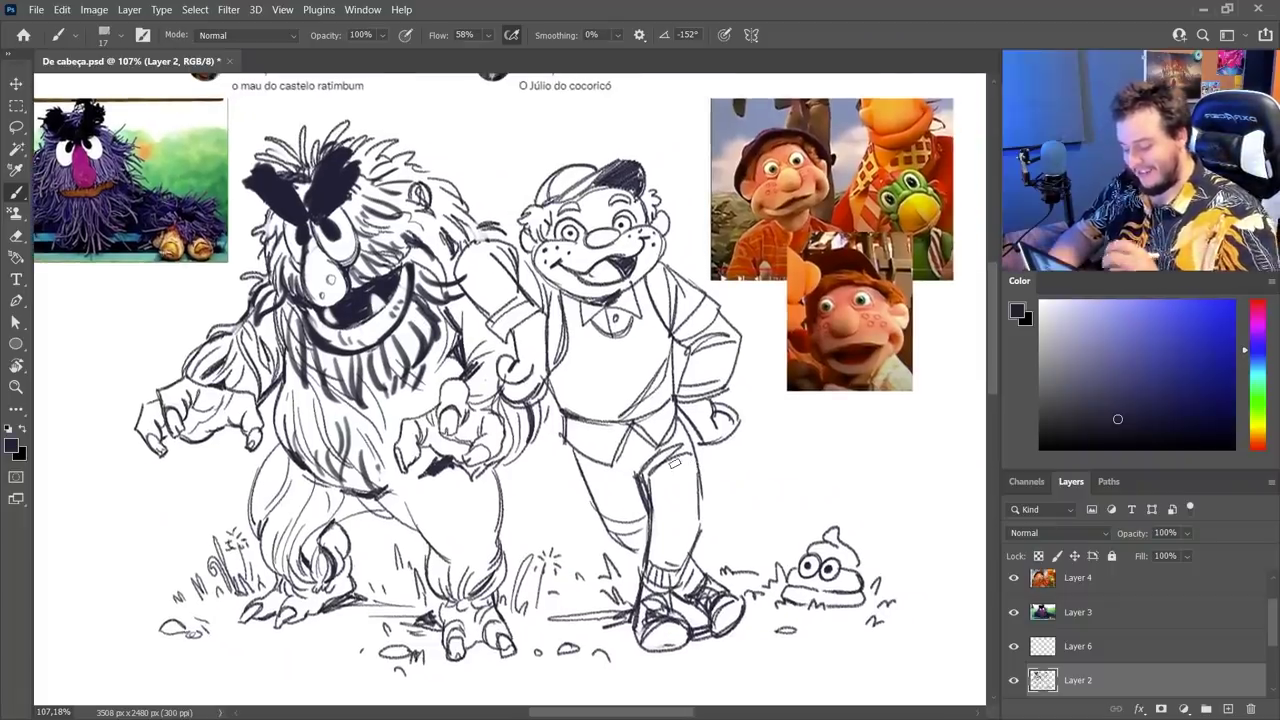
key(e)
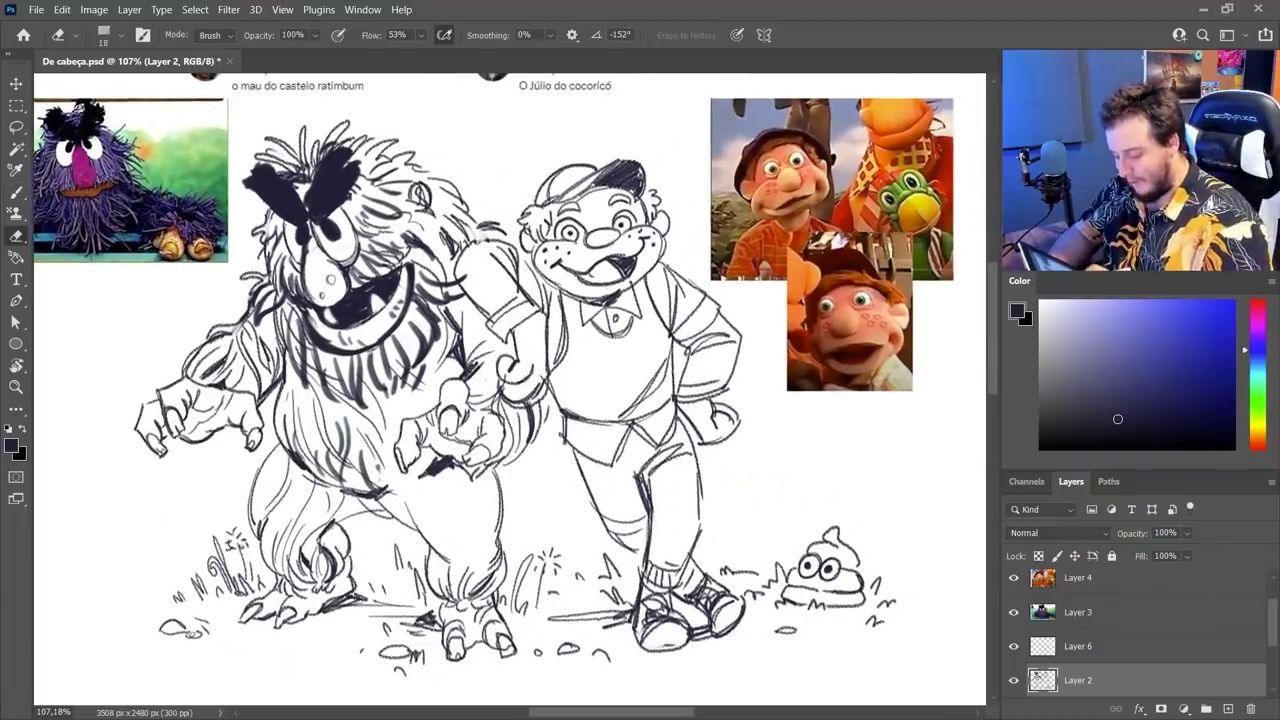
right_click(631, 273)
click(1030, 472)
key(Return)
mouse_move(600, 275)
mouse_down()
mouse_move(575, 240)
mouse_move(600, 278)
mouse_up()
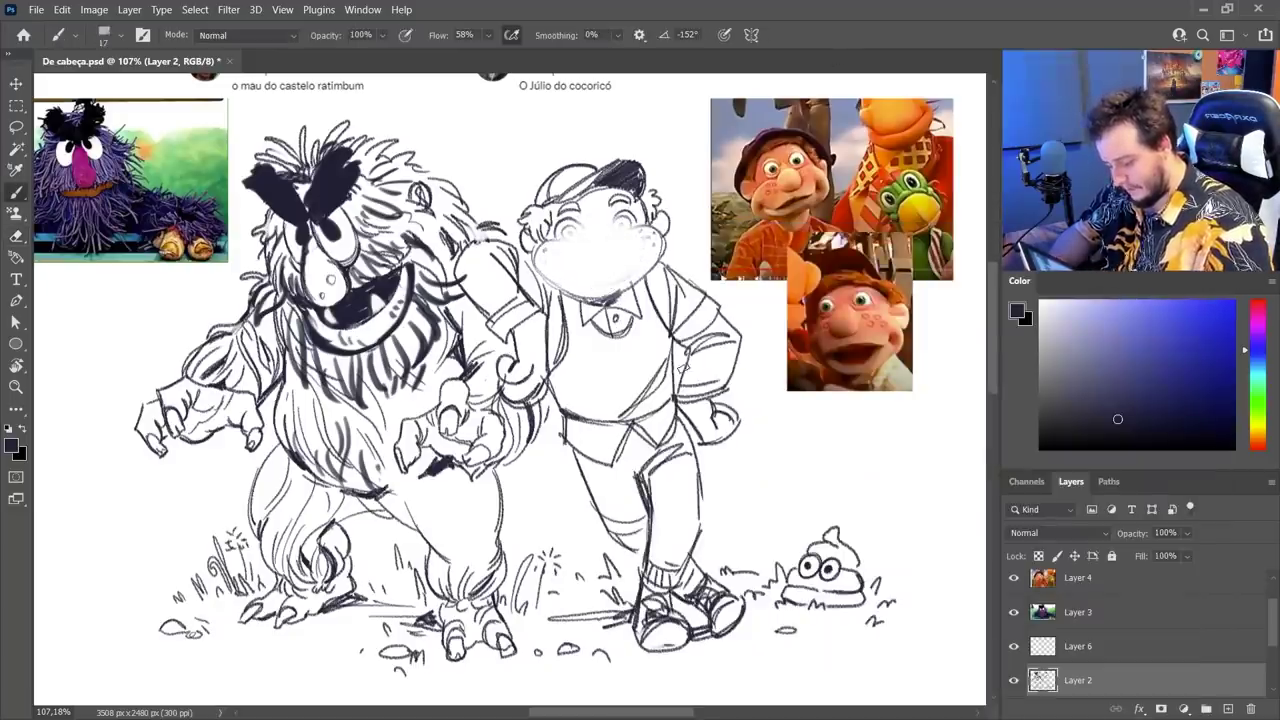
- Redraw the boy's rounded cheeks and jaw outline with the Rascunho brush at 5 px
key(b)
right_click(686, 374)
click(738, 464)
click(872, 57)
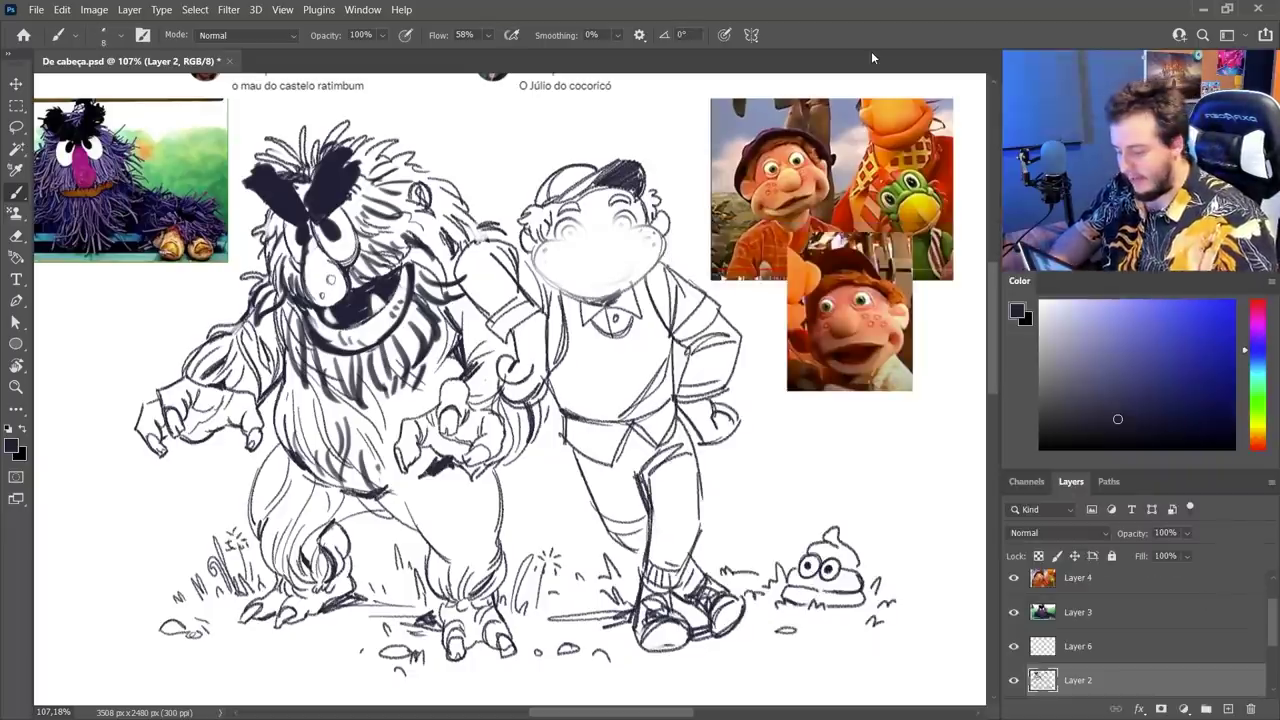
right_click(620, 300)
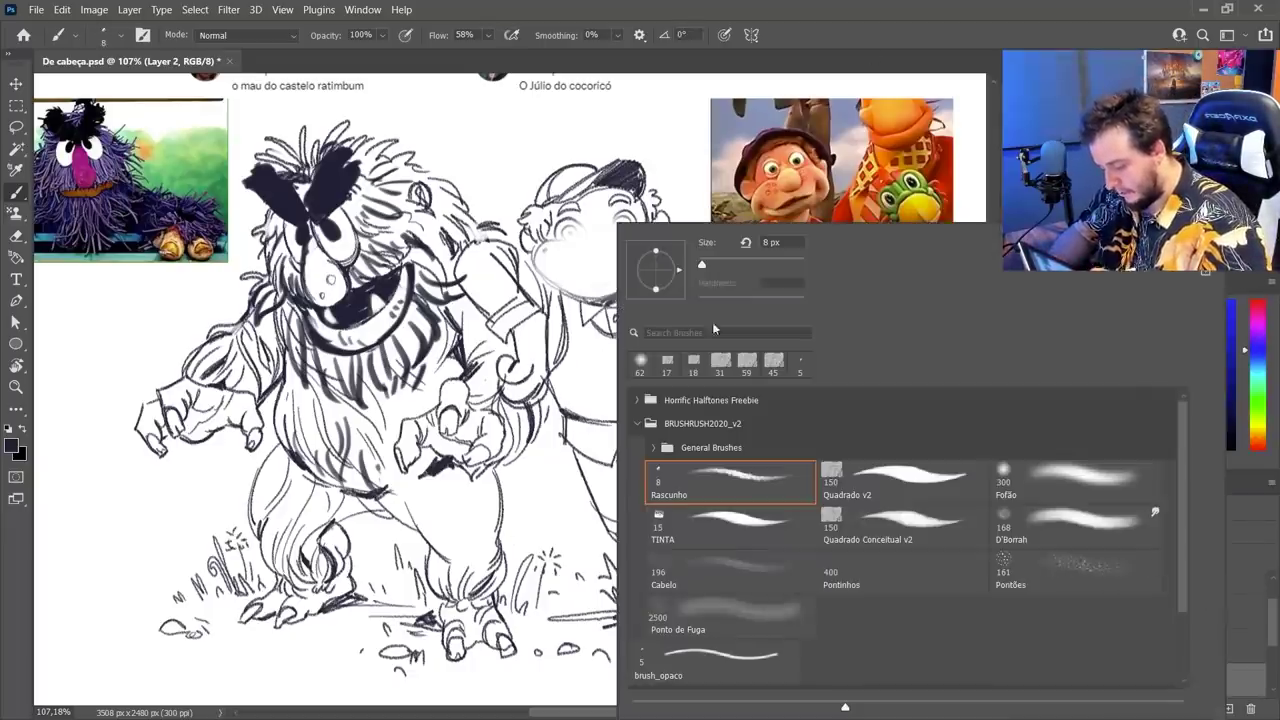
text(5)
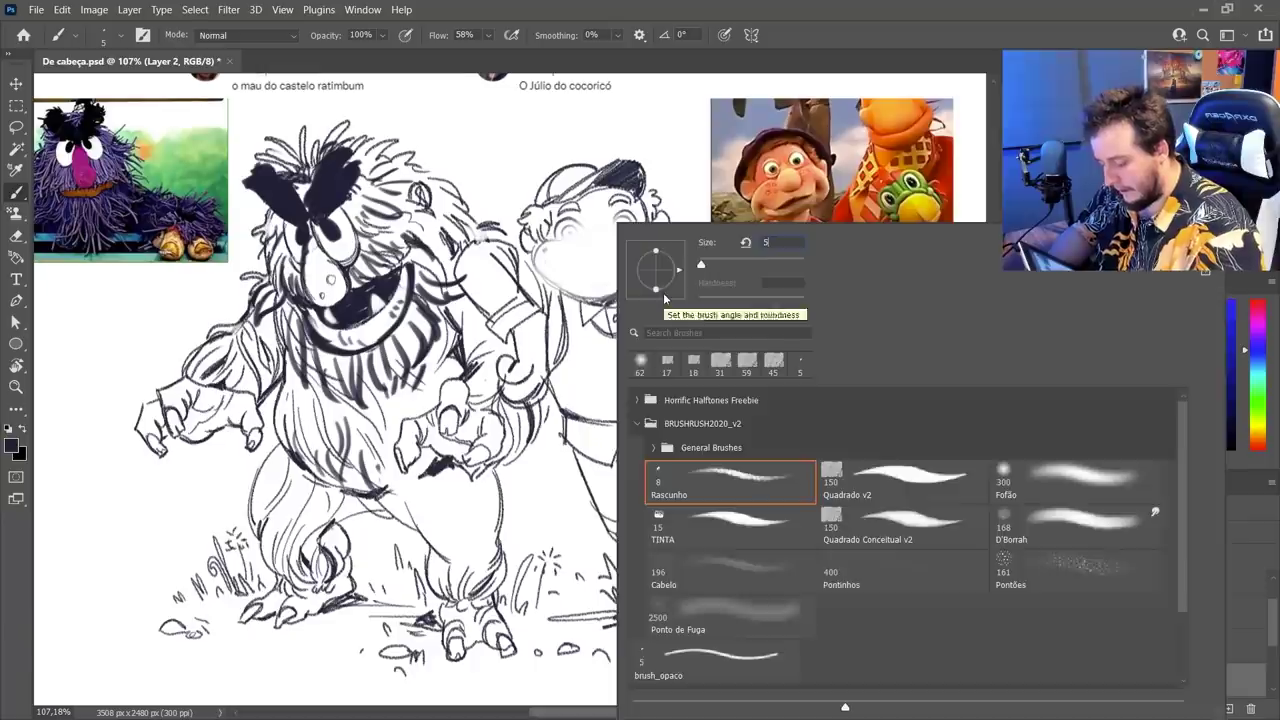
key(Return)
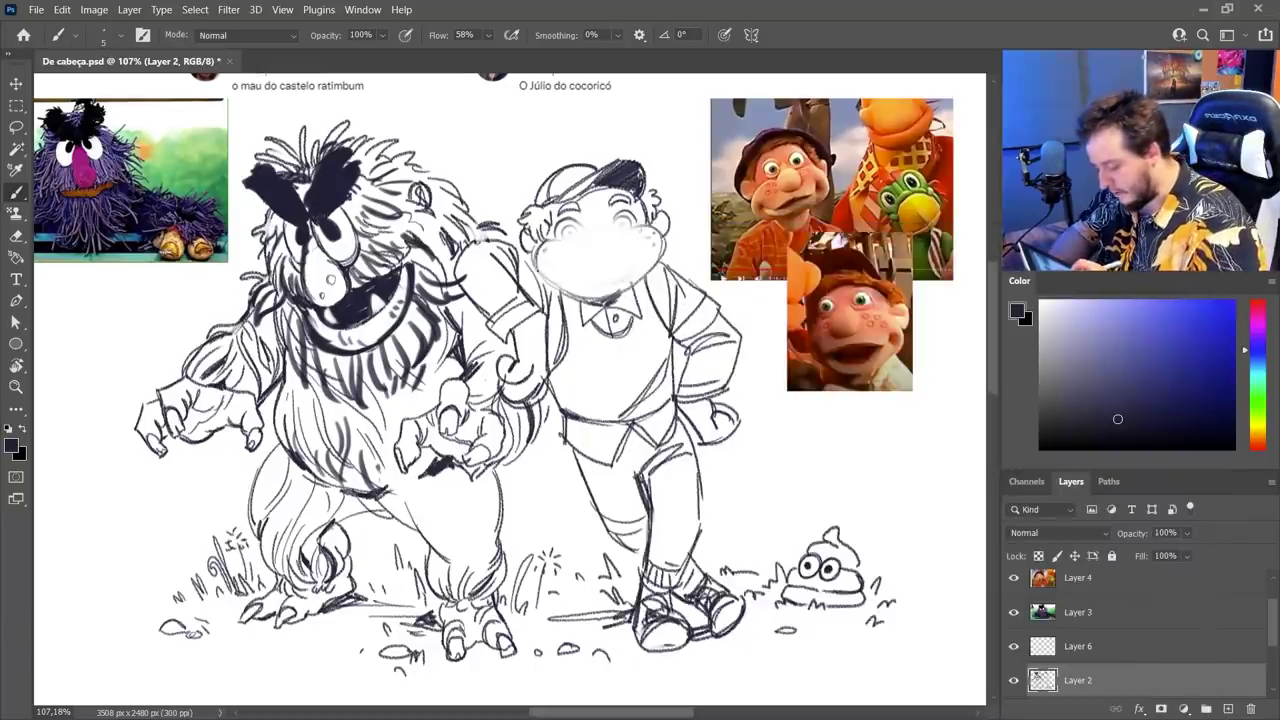
mouse_move(530, 254)
mouse_down()
mouse_move(558, 290)
mouse_move(622, 297)
mouse_move(638, 274)
mouse_up()
key(e)
key(b)
mouse_move(558, 291)
mouse_down()
mouse_move(620, 298)
mouse_move(660, 261)
mouse_up()
mouse_move(593, 302)
mouse_down()
mouse_move(654, 273)
mouse_move(666, 246)
mouse_up()
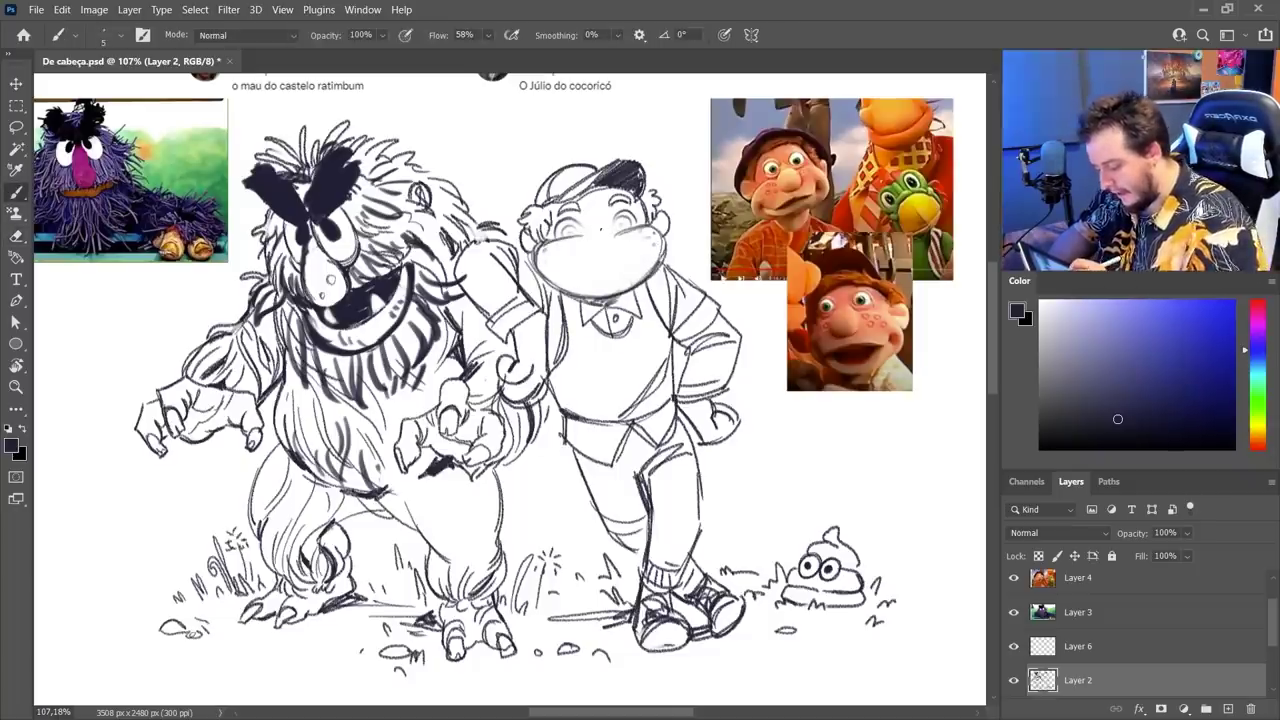
- Draw a large round nose in the middle of the boy's face and block in dark mouth corners on both cheeks
mouse_move(618, 237)
mouse_down()
mouse_move(587, 253)
mouse_move(620, 240)
mouse_move(586, 240)
mouse_move(616, 257)
mouse_move(586, 257)
mouse_move(607, 263)
mouse_move(592, 244)
mouse_move(618, 236)
mouse_move(608, 267)
mouse_up()
key(e)
key(b)
key(e)
key(b)
key(e)
key(b)
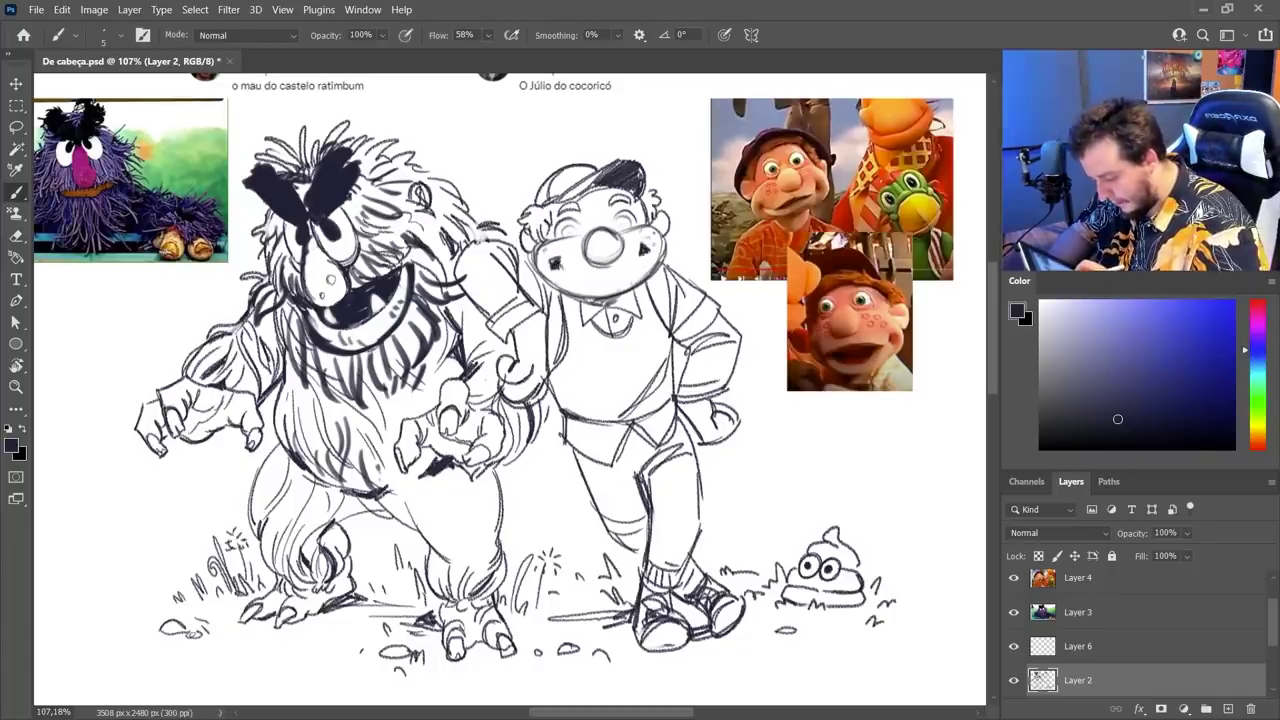
- Draw a wide open smile between the boy's mouth corners, clean its edges and darken the inside
drag(587, 278, 642, 265)
mouse_move(554, 265)
mouse_down()
mouse_move(604, 273)
mouse_move(586, 240)
mouse_move(645, 265)
mouse_move(590, 284)
mouse_move(646, 252)
mouse_up()
key(e)
key(b)
key(e)
key(b)
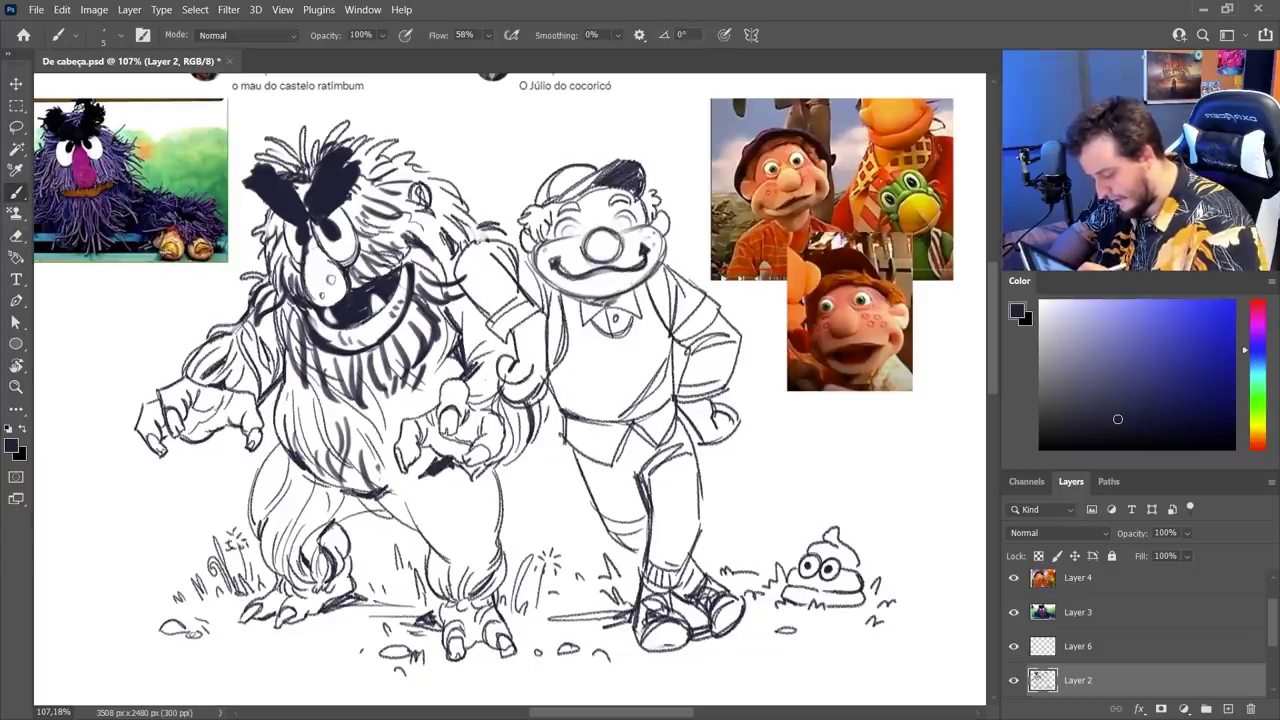
key(e)
mouse_move(552, 268)
mouse_down()
mouse_move(584, 283)
mouse_move(650, 262)
mouse_up()
key(b)
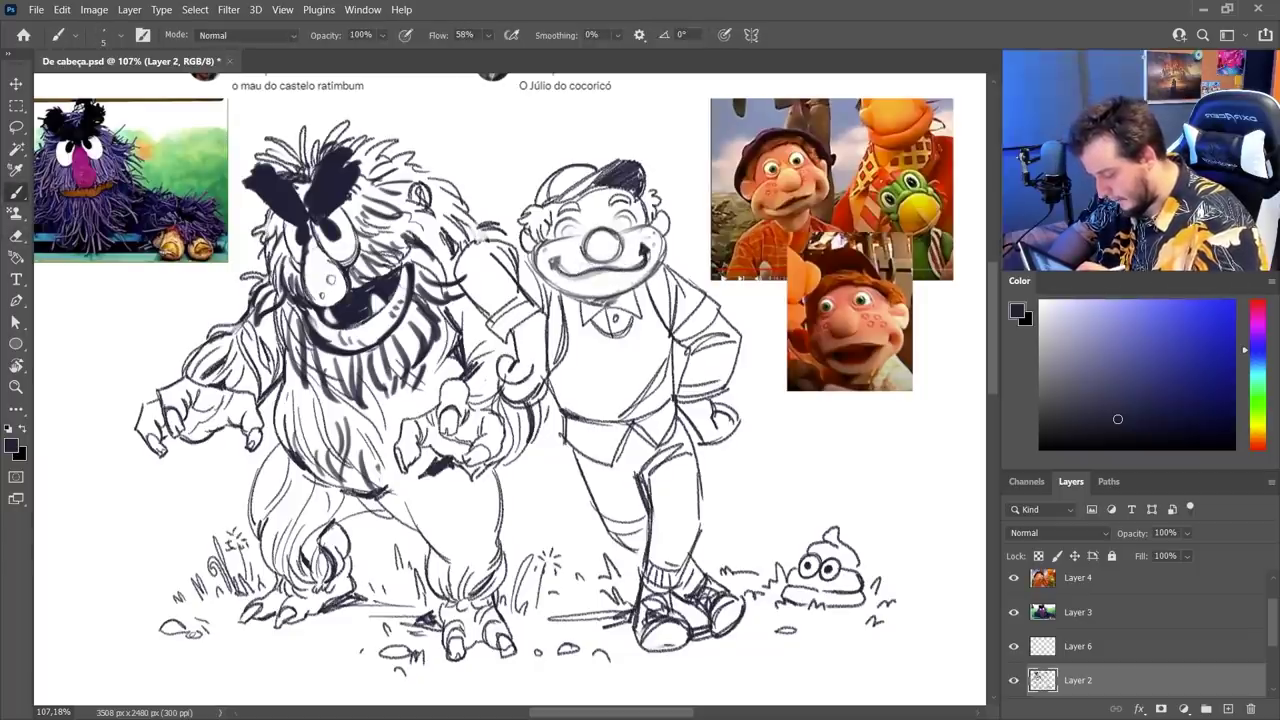
mouse_move(547, 258)
mouse_down()
mouse_move(557, 271)
mouse_move(631, 272)
mouse_move(621, 292)
mouse_move(628, 270)
mouse_up()
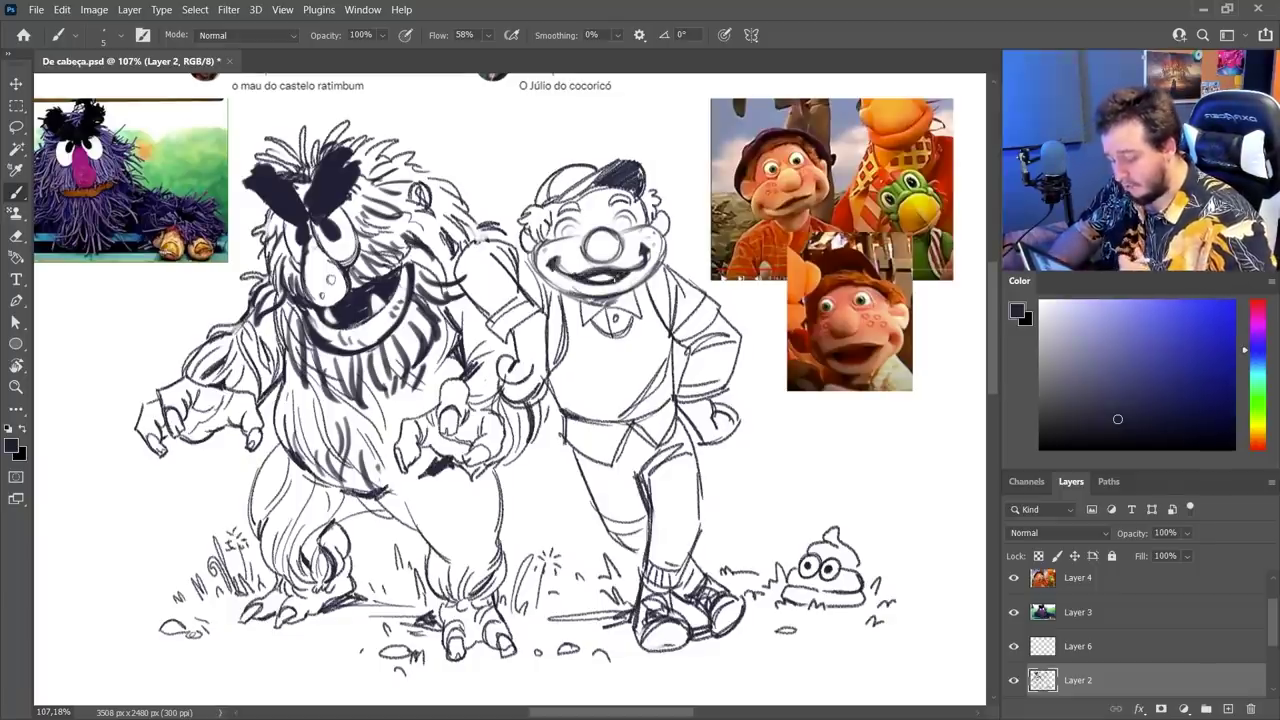
- Erase the boy's leftover eye and brow lines with a soft 36 px eraser and draw two round eyes above the nose
key(e)
right_click(590, 222)
click(688, 259)
click(686, 167)
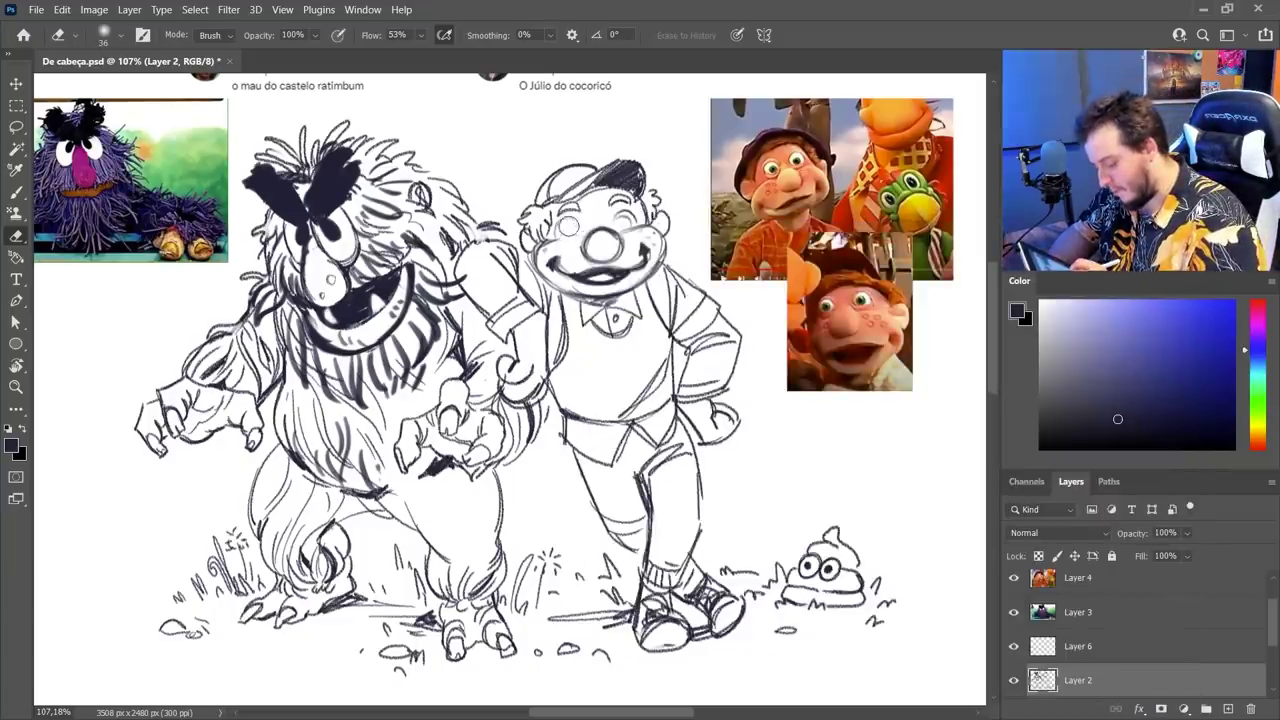
key(b)
mouse_move(584, 219)
mouse_down()
mouse_move(583, 237)
mouse_move(569, 222)
mouse_move(634, 238)
mouse_move(578, 238)
mouse_move(588, 218)
mouse_move(562, 210)
mouse_move(584, 205)
mouse_up()
key(e)
key(b)
key(e)
mouse_move(626, 197)
mouse_down()
mouse_move(590, 200)
mouse_move(626, 194)
mouse_move(614, 184)
mouse_move(652, 204)
mouse_up()
key(b)
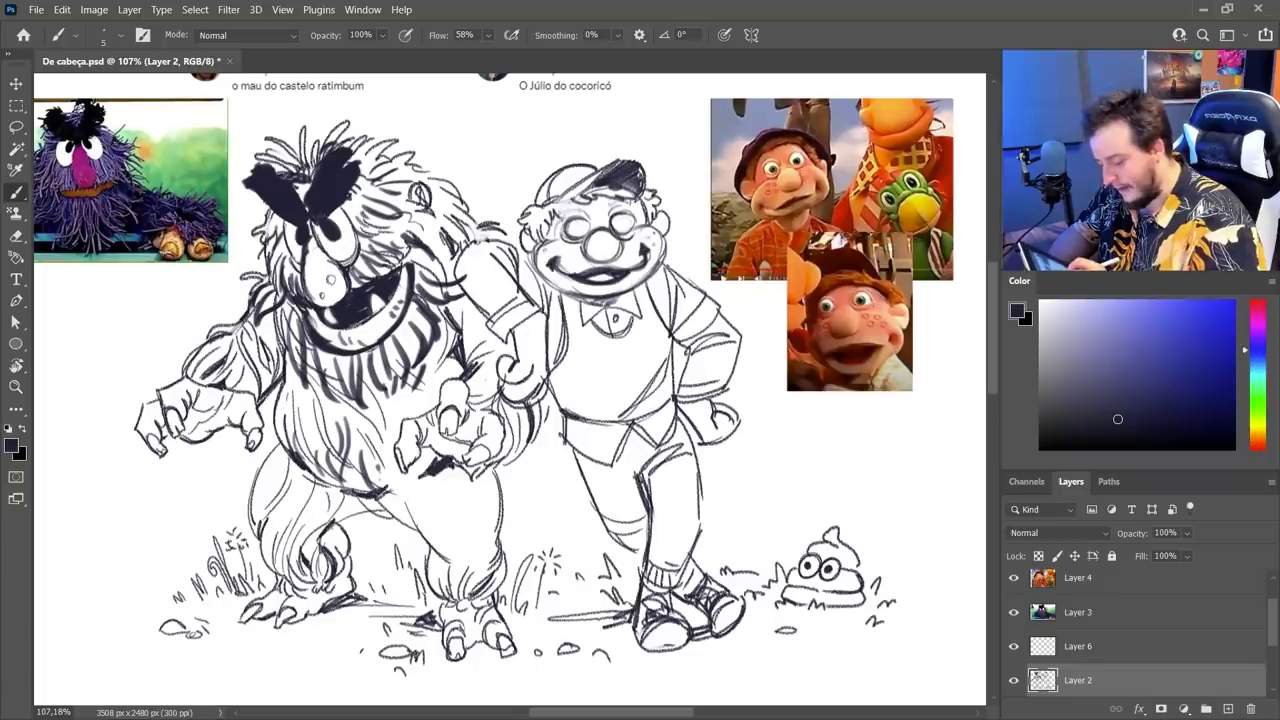
- Redraw the cap's edge across the boy's forehead and add small round freckles on his cheeks
drag(560, 204, 602, 170)
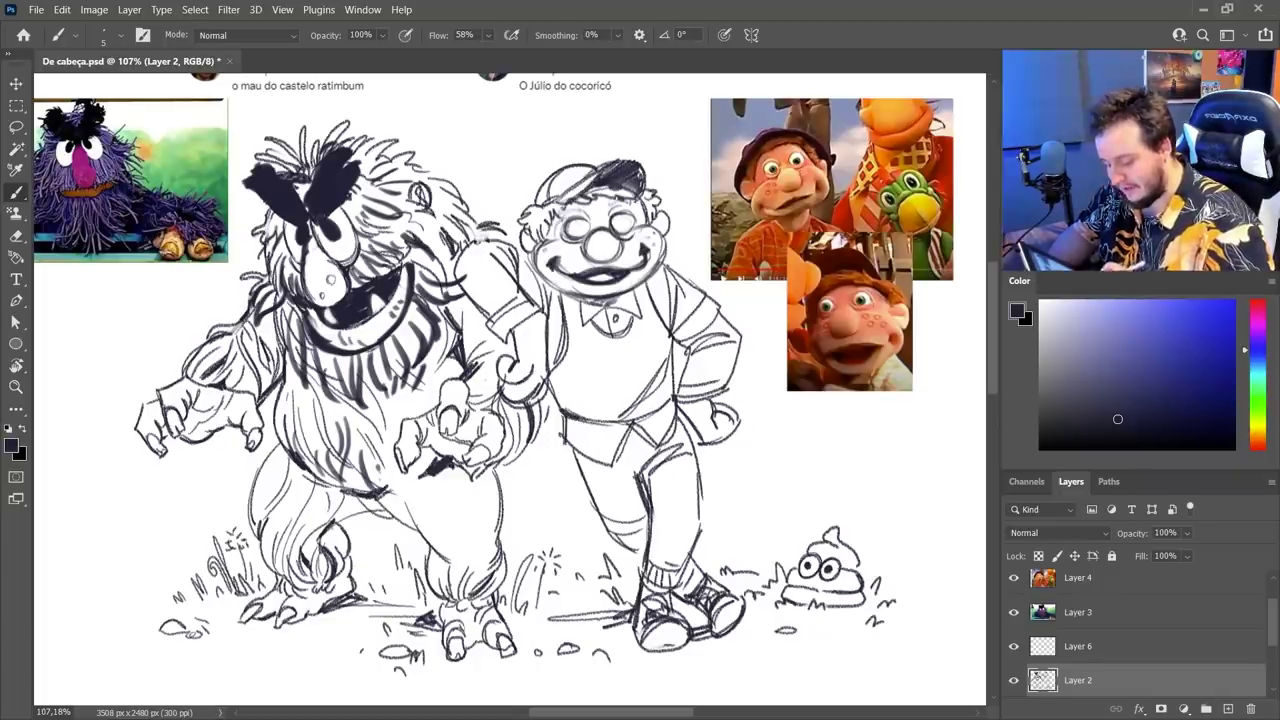
drag(557, 246, 560, 250)
drag(565, 253, 568, 256)
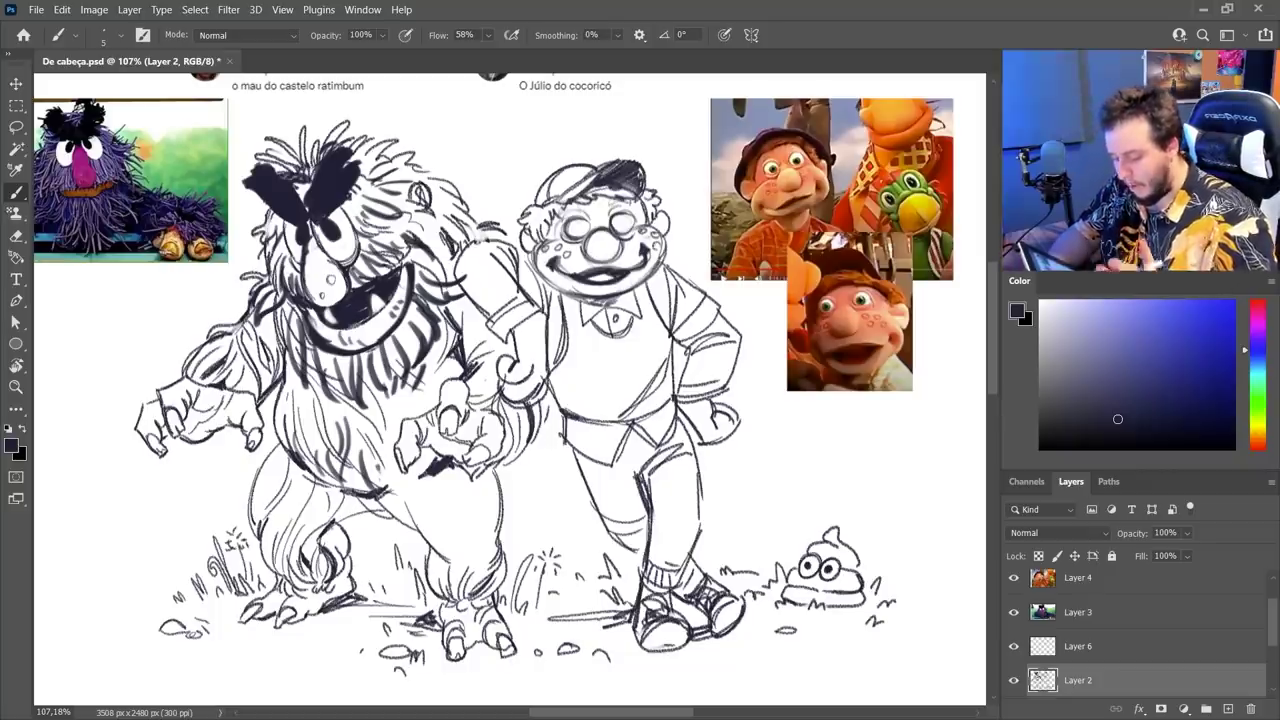
- Draw irises with dark pupils in the boy's round eyes and sketch a new contour line on his rear trouser leg
key(e)
drag(586, 241, 599, 260)
key(b)
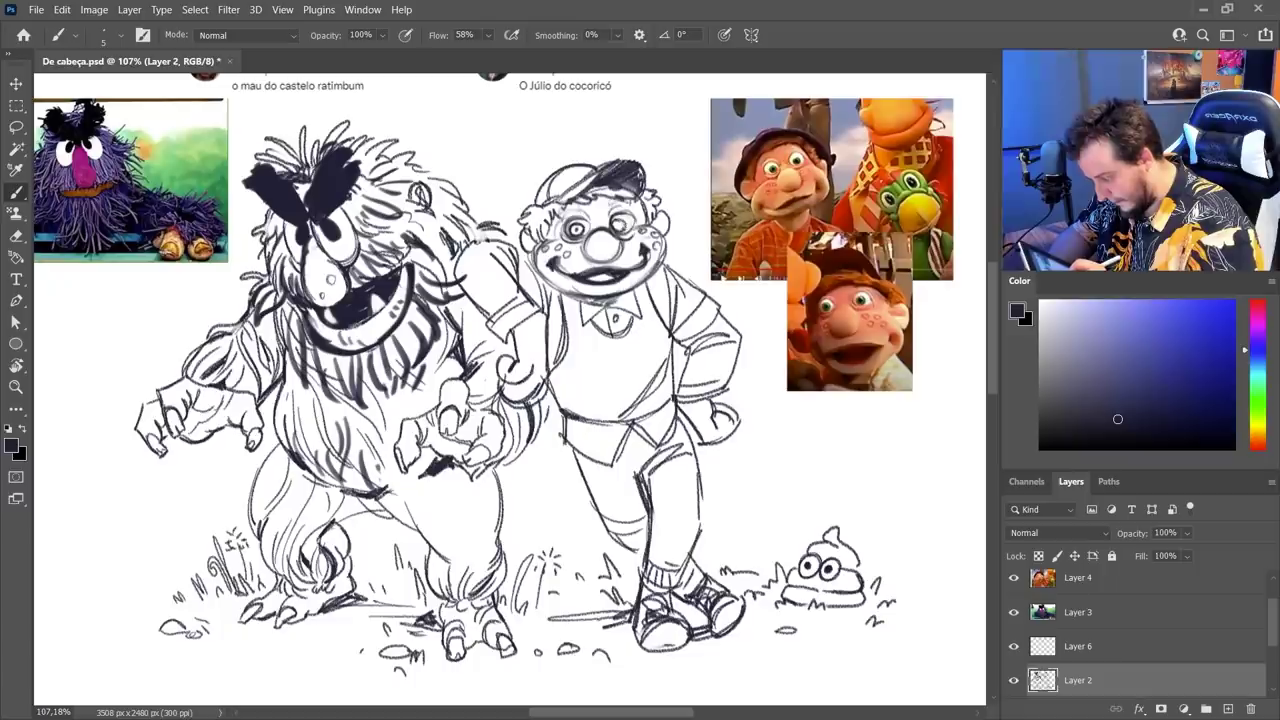
drag(574, 228, 578, 231)
drag(619, 224, 620, 228)
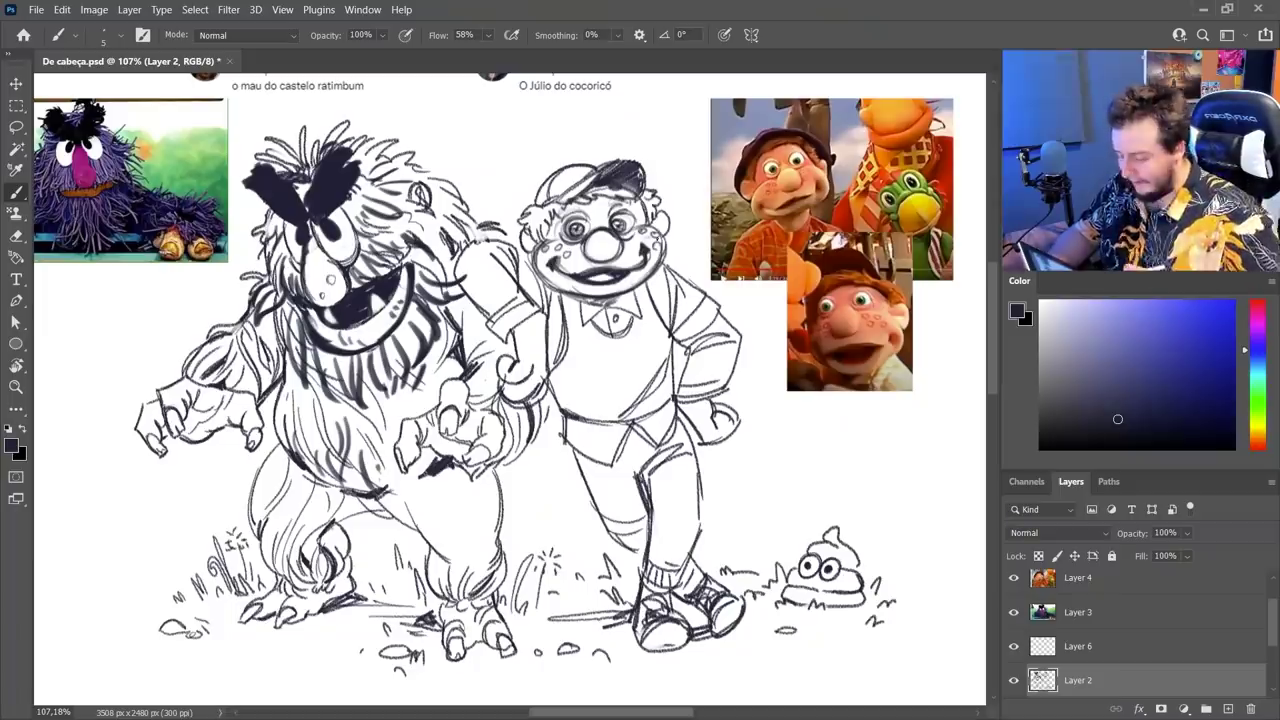
drag(567, 461, 633, 547)
- Refine the boy's eyes with a 4 px eraser, then darken the eye outlines and the side of his face
key(e)
right_click(582, 206)
drag(678, 249, 664, 250)
click(623, 113)
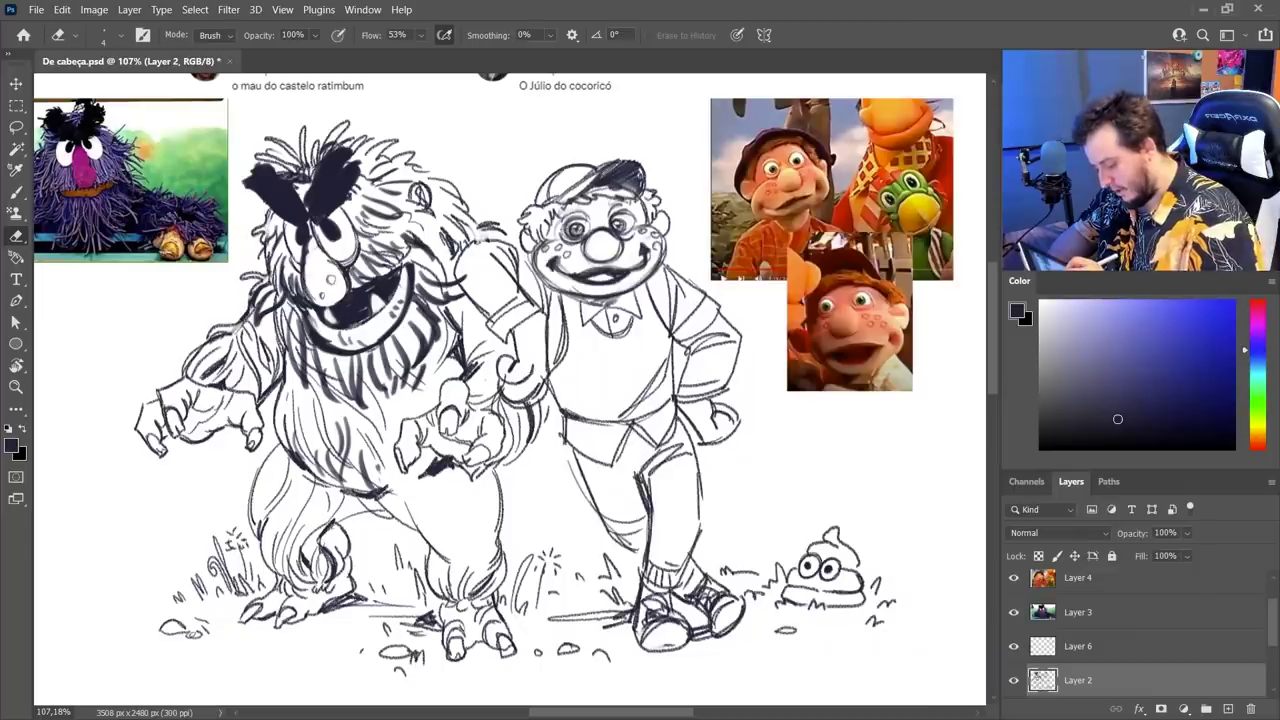
key(b)
drag(578, 214, 582, 232)
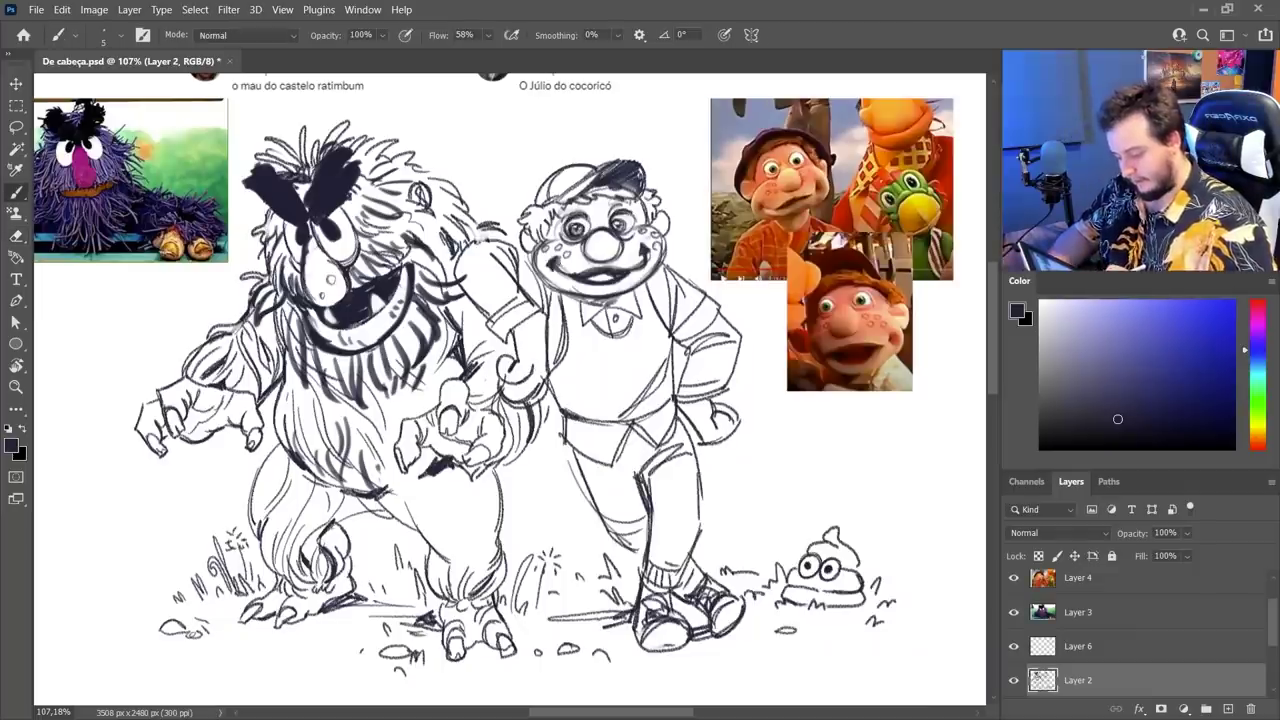
drag(552, 218, 546, 250)
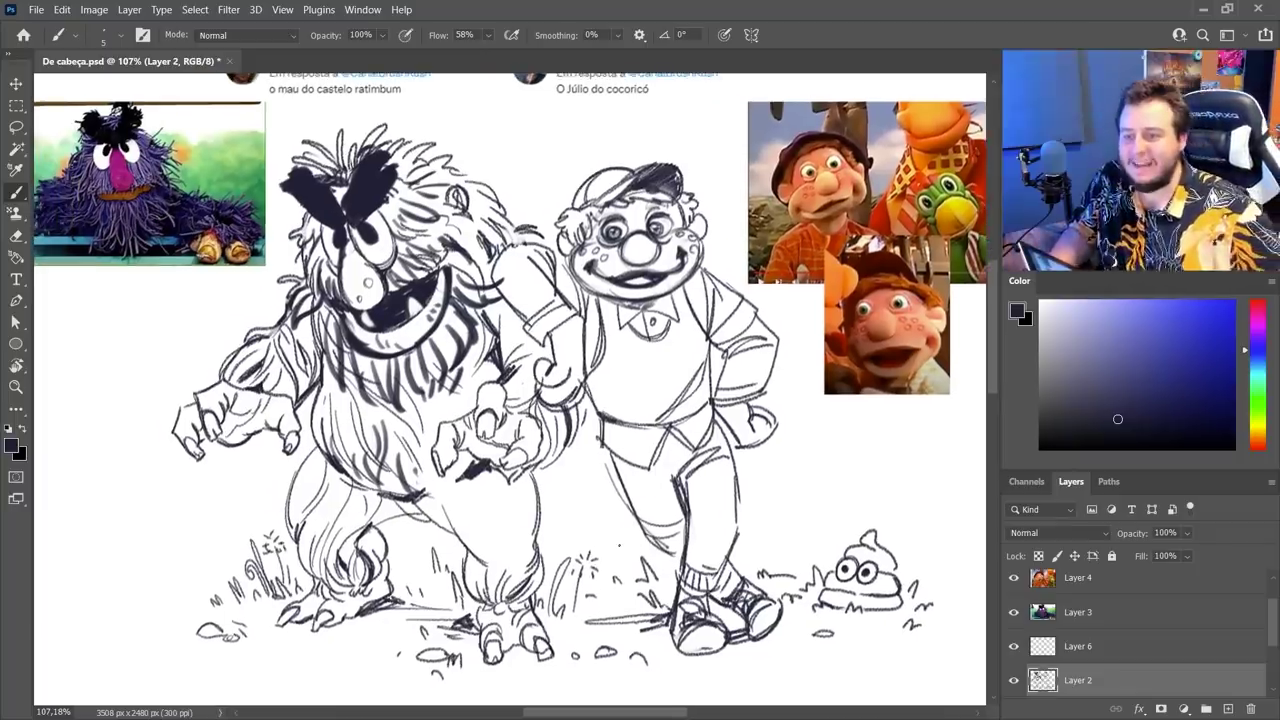
- Add long curved fur strokes down the thigh and shin of the large figure's front leg
drag(488, 472, 474, 554)
drag(500, 500, 484, 546)
drag(526, 478, 506, 530)
mouse_move(524, 490)
mouse_down()
mouse_move(510, 538)
mouse_move(524, 534)
mouse_up()
drag(454, 472, 442, 516)
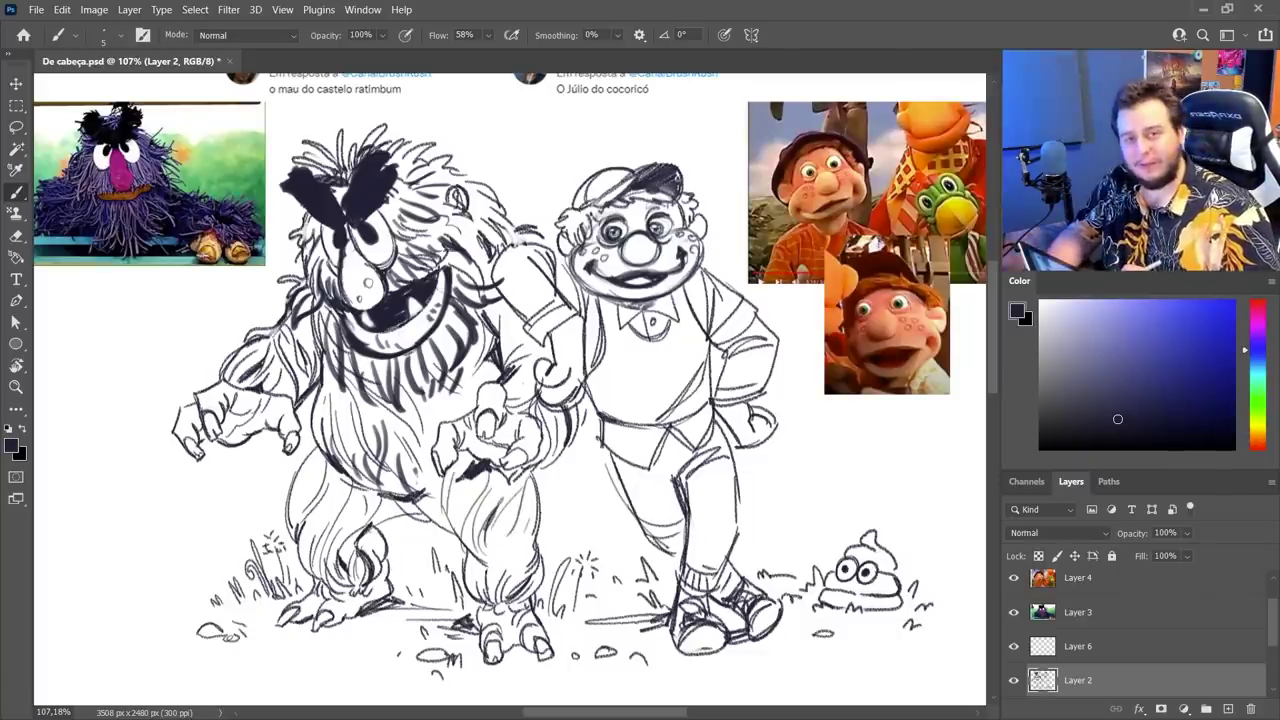
- Sketch the head top and long pointed ears of a small creature in the grass beside the large figure's rear leg
mouse_move(213, 497)
mouse_down()
mouse_move(250, 485)
mouse_move(214, 528)
mouse_up()
mouse_move(251, 485)
mouse_down()
mouse_move(278, 502)
mouse_move(263, 510)
mouse_up()
drag(210, 523, 264, 507)
drag(217, 503, 251, 492)
drag(227, 507, 238, 503)
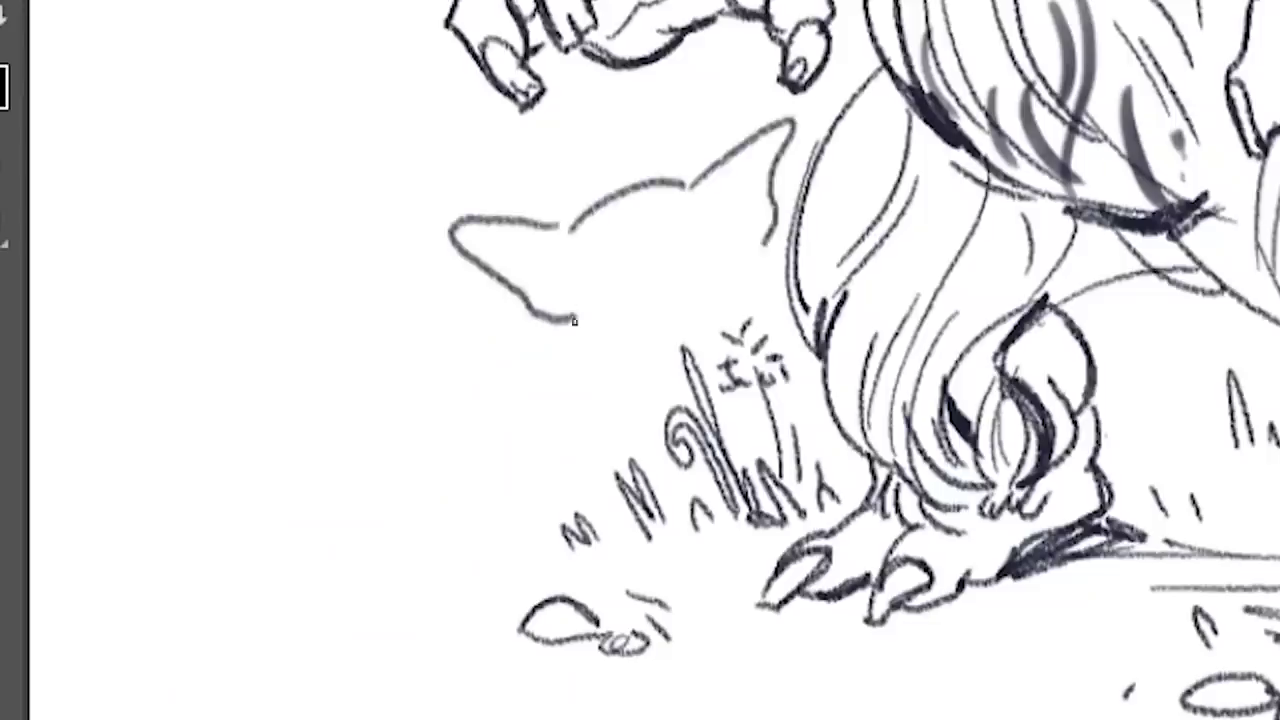
- Complete the small creature with a smiling face, round eyes, a hand and a robe reaching down to the grass
drag(610, 284, 676, 252)
mouse_move(568, 316)
mouse_down()
mouse_move(568, 348)
mouse_move(668, 352)
mouse_up()
drag(728, 252, 682, 346)
mouse_move(562, 334)
mouse_down()
mouse_move(530, 388)
mouse_move(572, 412)
mouse_move(598, 480)
mouse_up()
drag(656, 480, 815, 418)
drag(750, 290, 787, 318)
drag(768, 366, 794, 382)
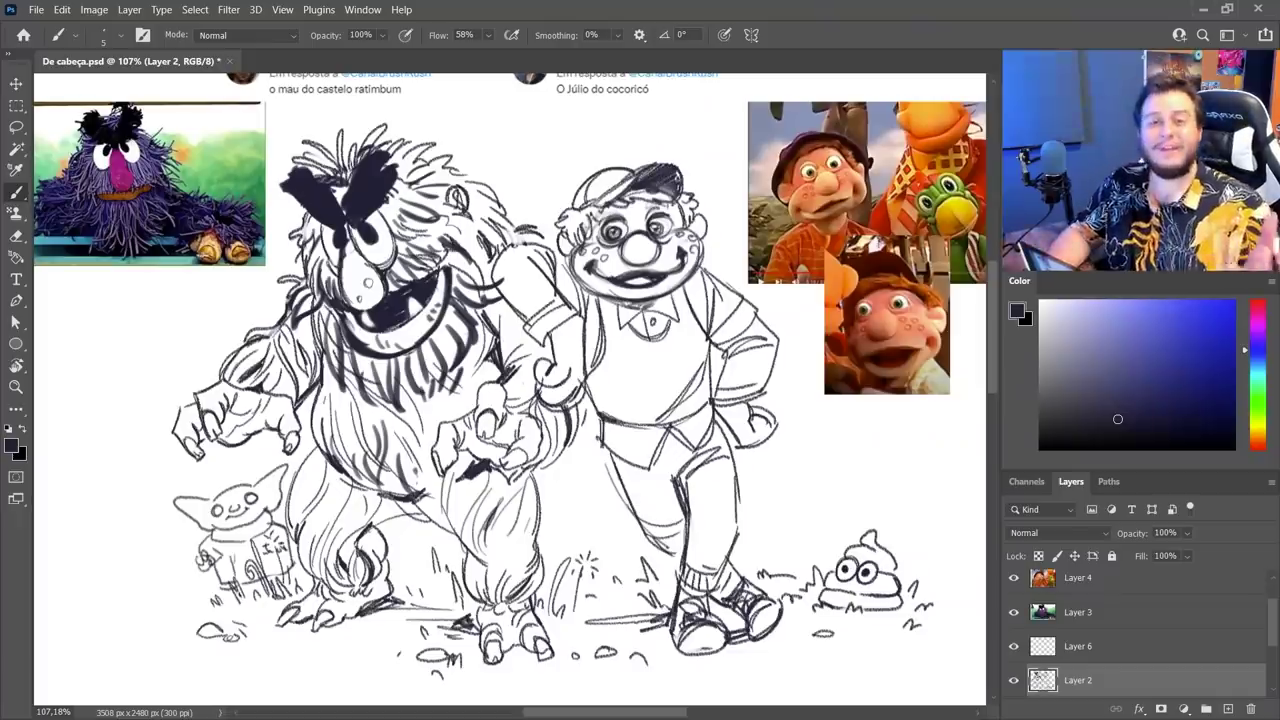
- Rework the lines of the boy's rear trouser leg around the knee
mouse_move(657, 536)
mouse_down()
mouse_move(615, 557)
mouse_move(664, 513)
mouse_up()
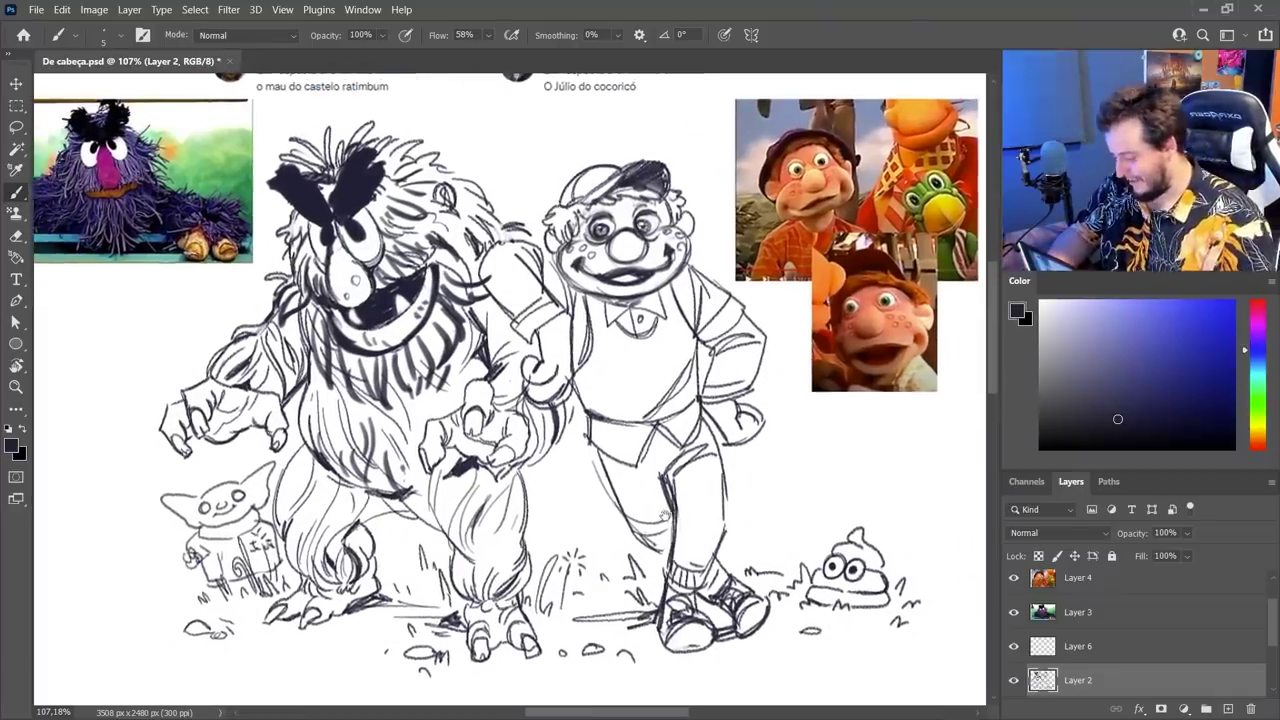